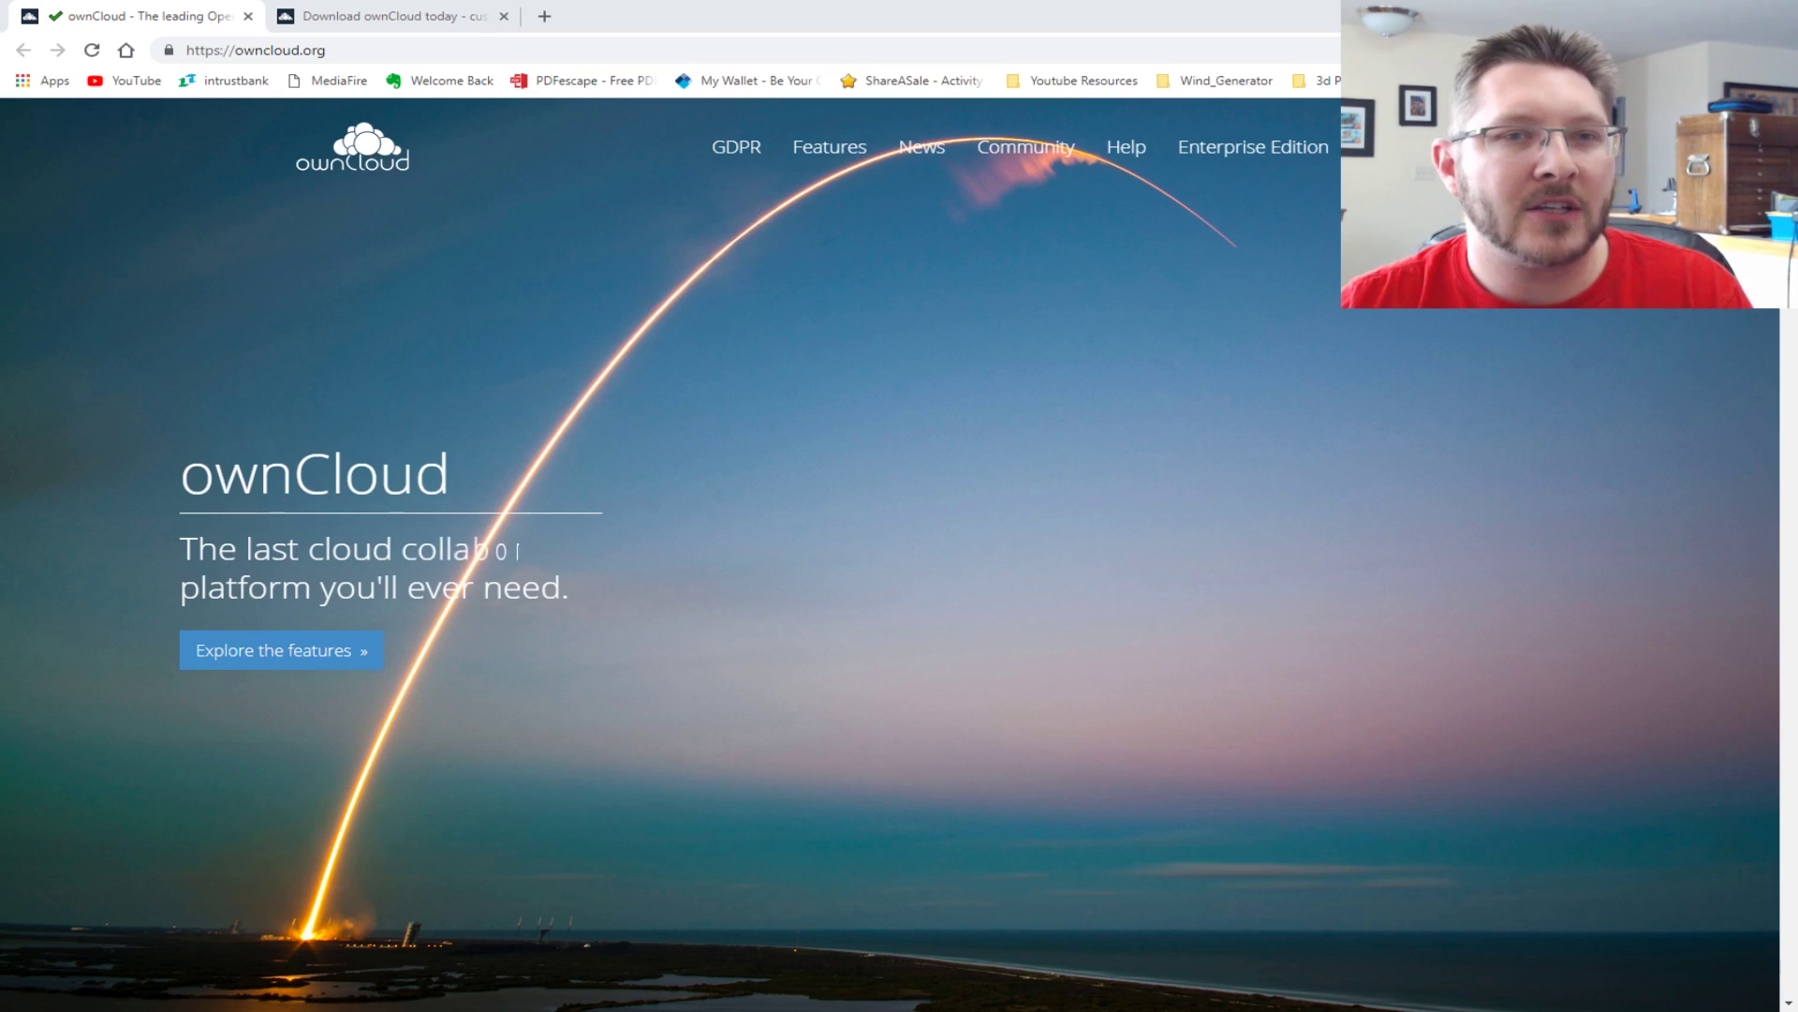
- Switch to the 'Download ownCloud today' tab showing owncloud.org/download
click(373, 12)
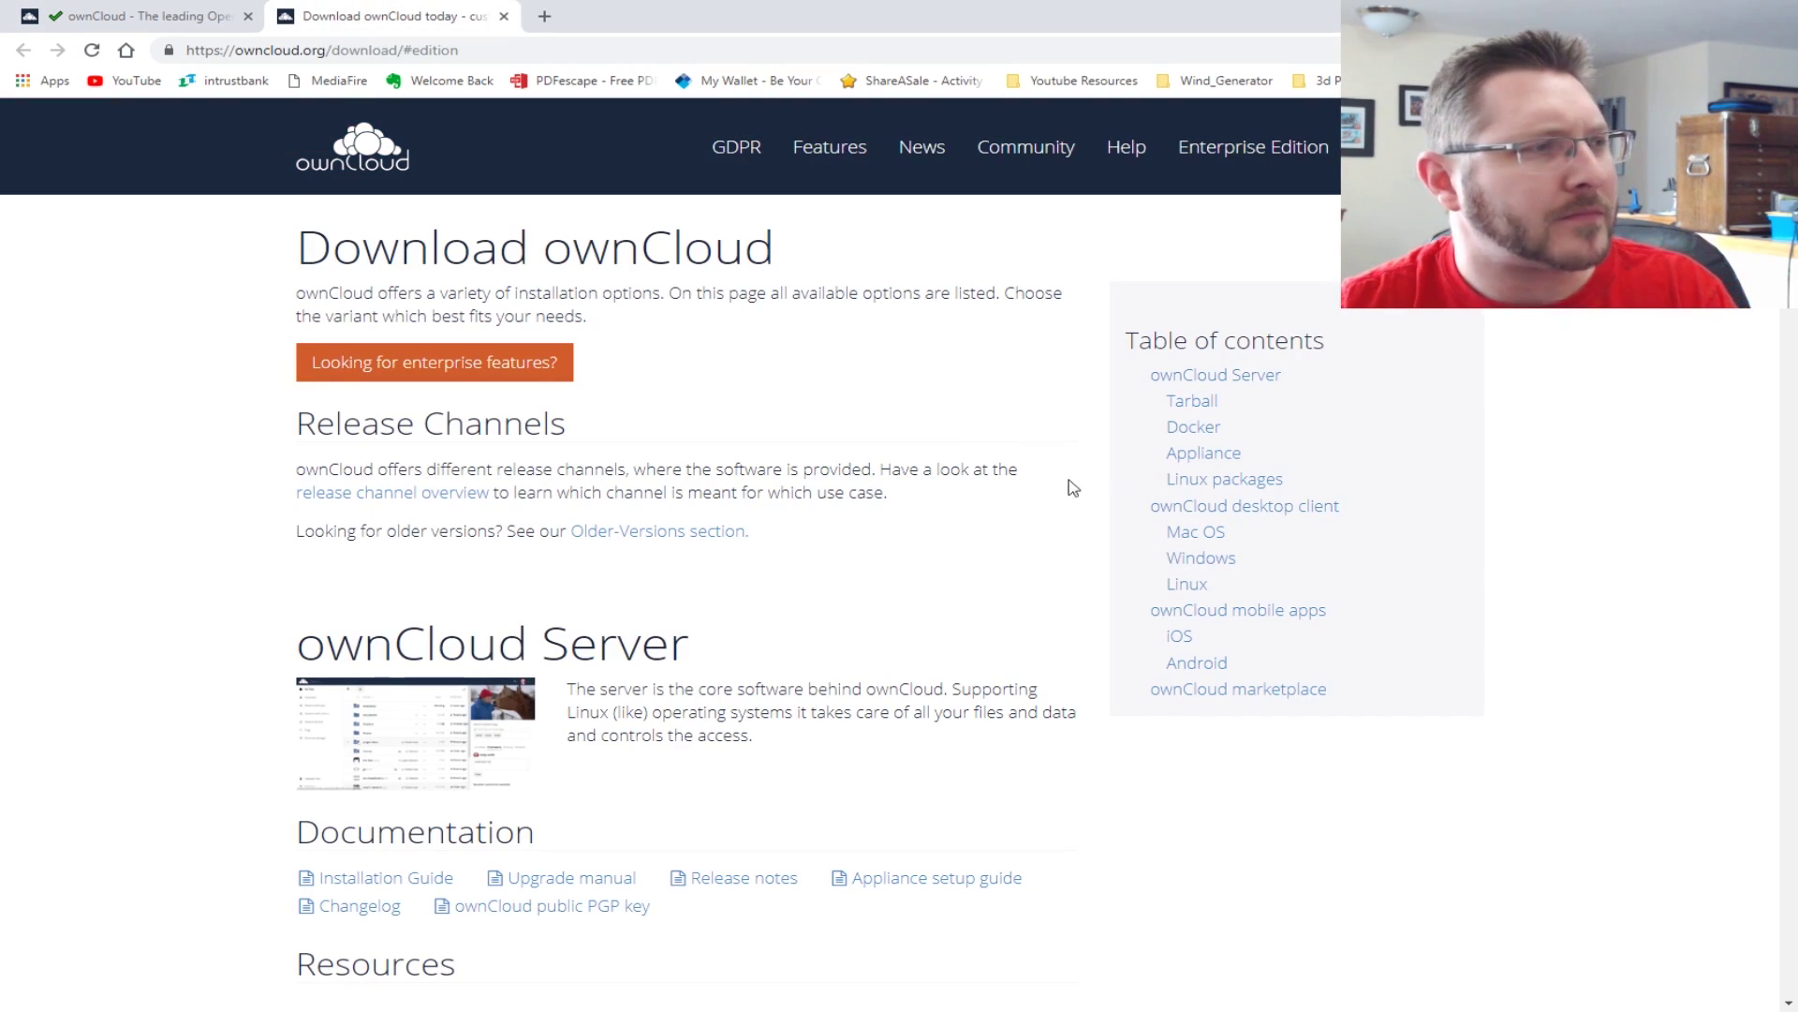
- Save the ownCloud 10.0.10 server tar.bz2 from the Tarball section to the Desktop
scroll(576, 499, down, 3)
scroll(831, 417, up, 3)
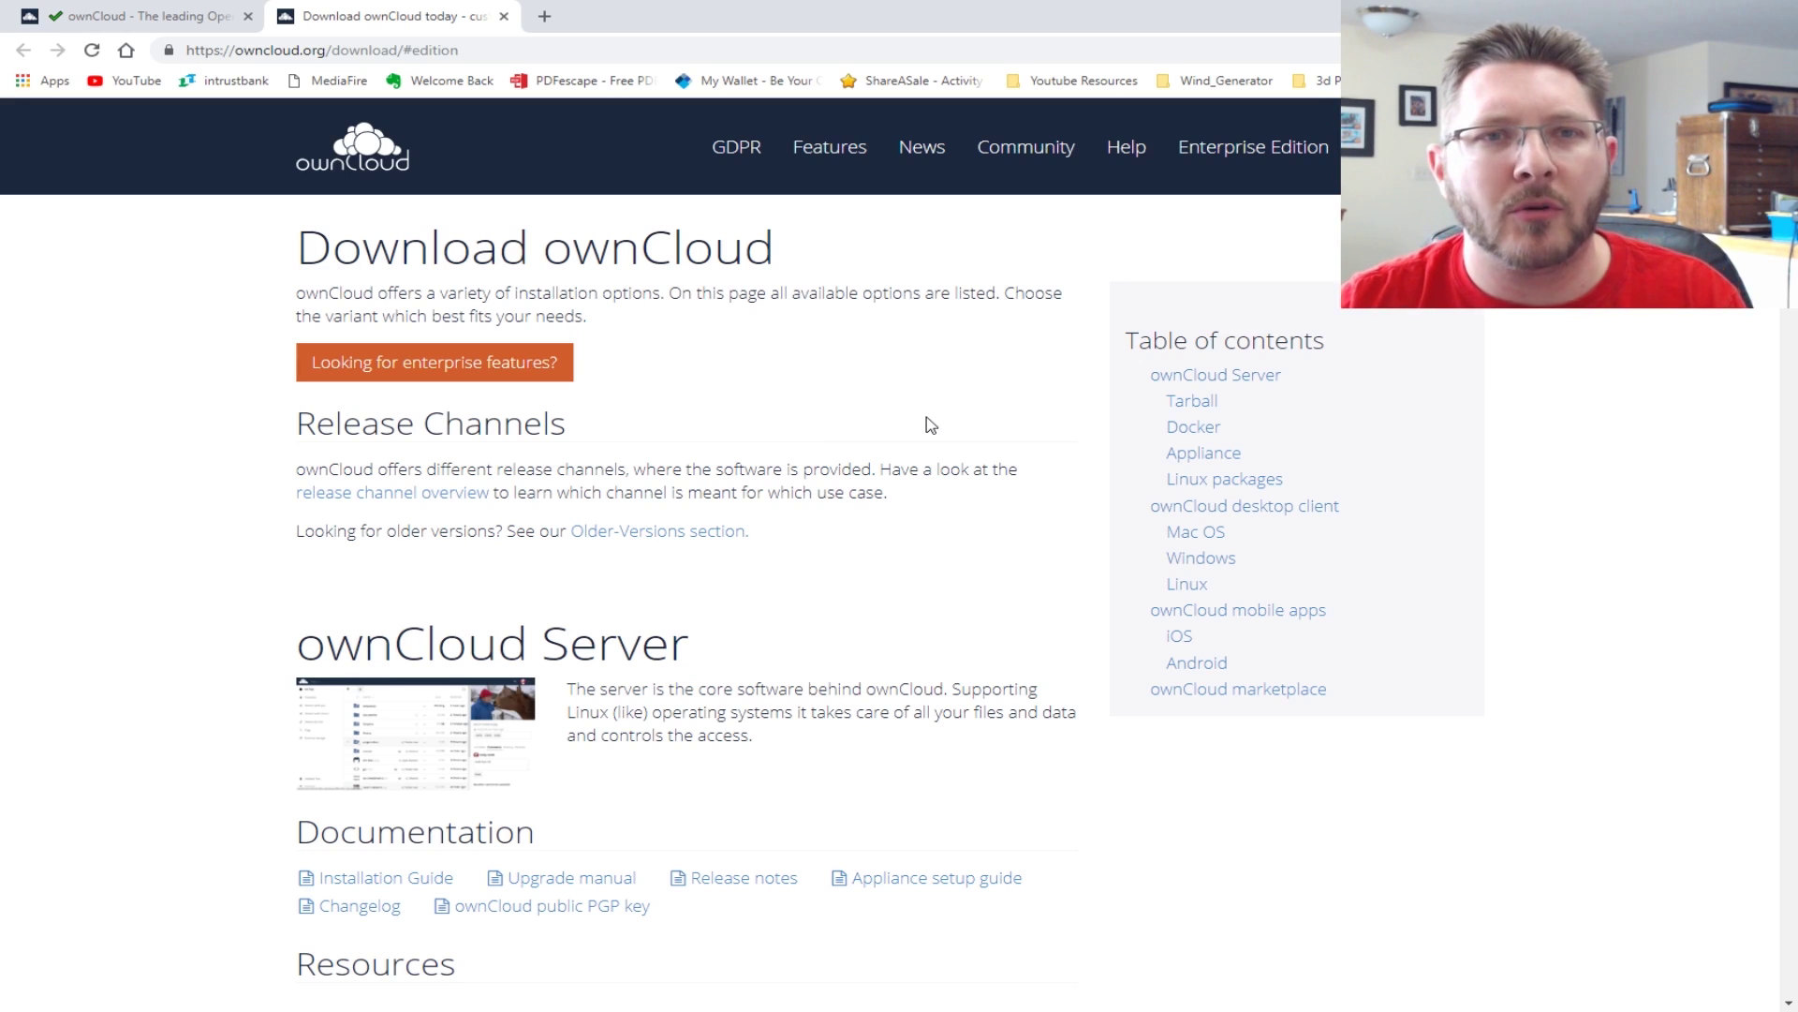
scroll(679, 393, down, 8)
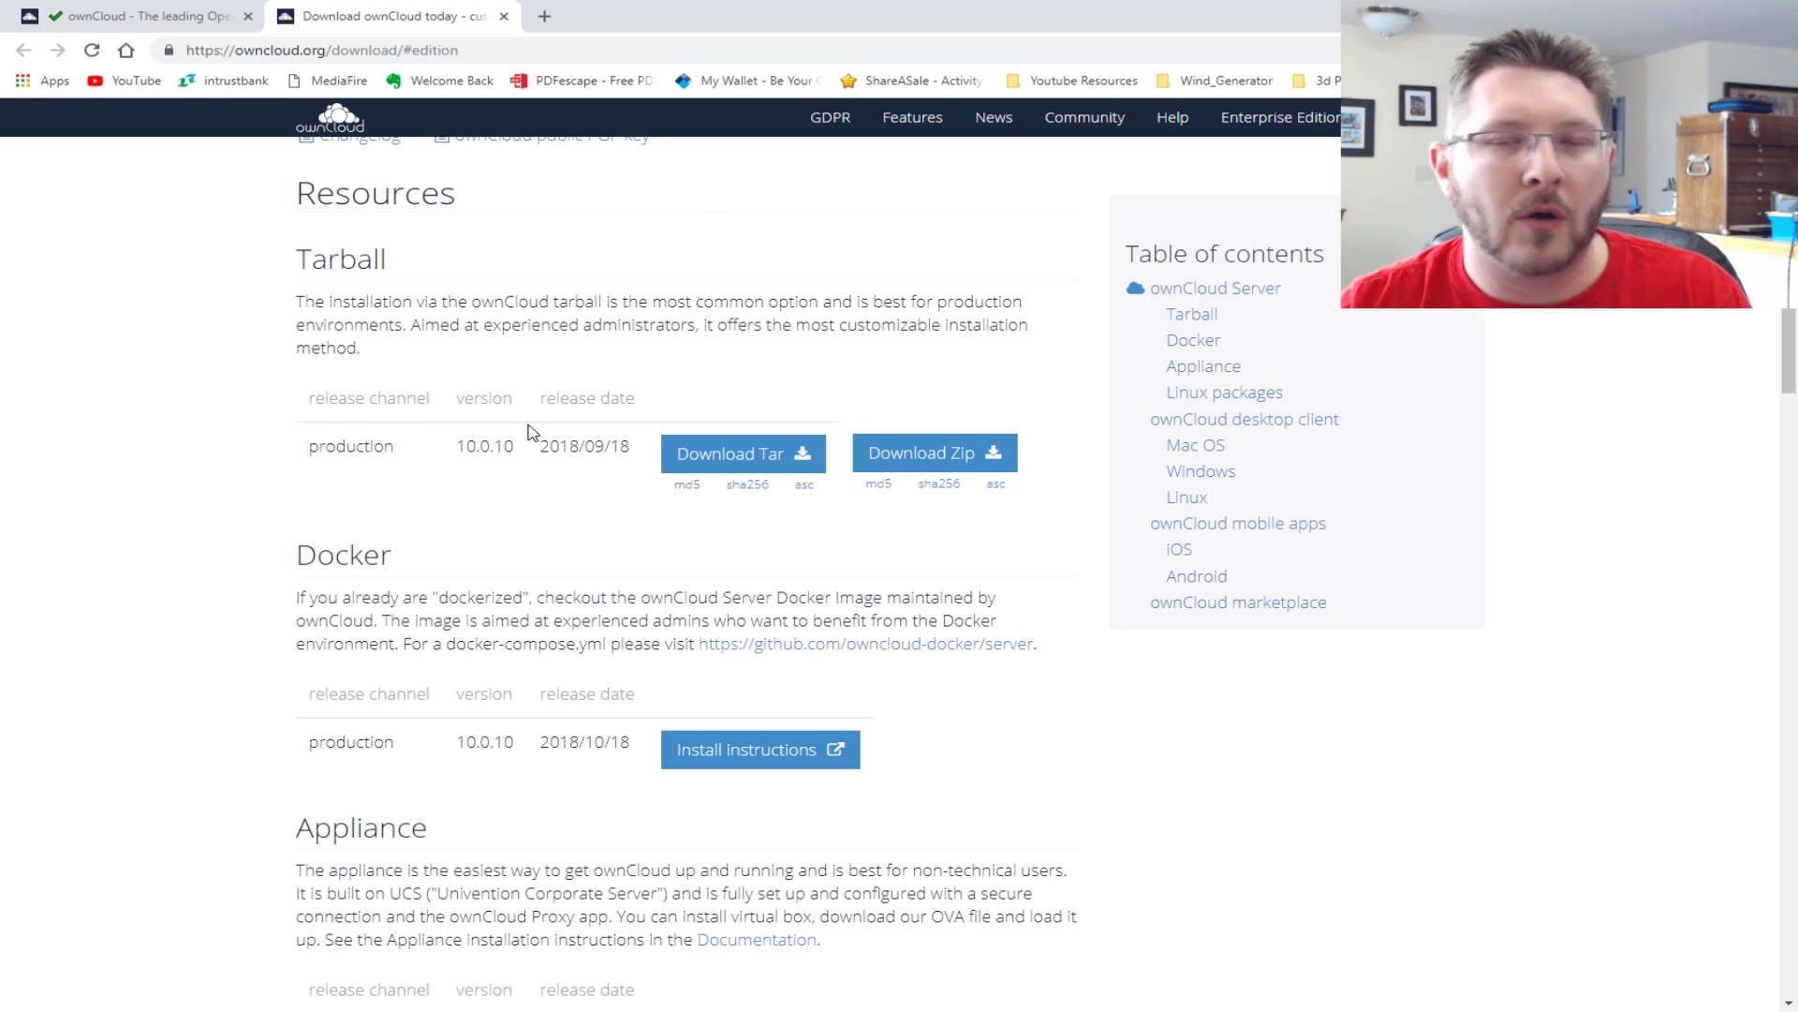
scroll(532, 432, up, 8)
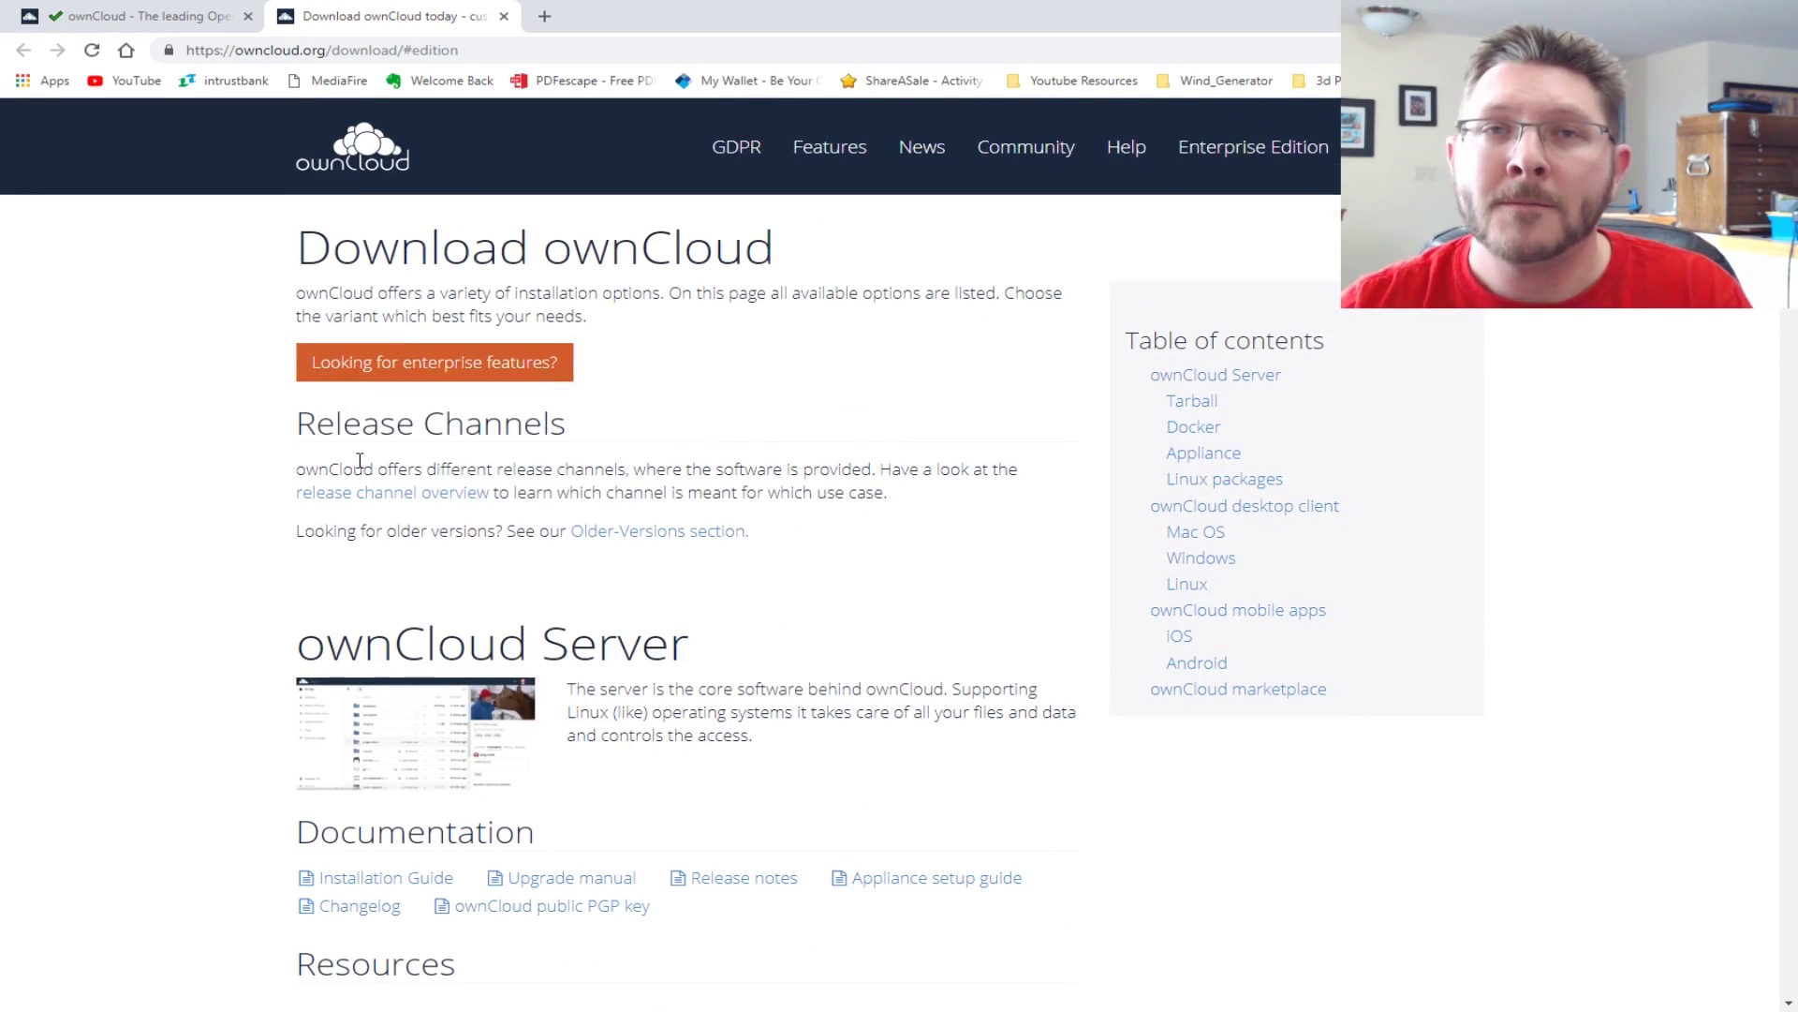
scroll(360, 460, down, 9)
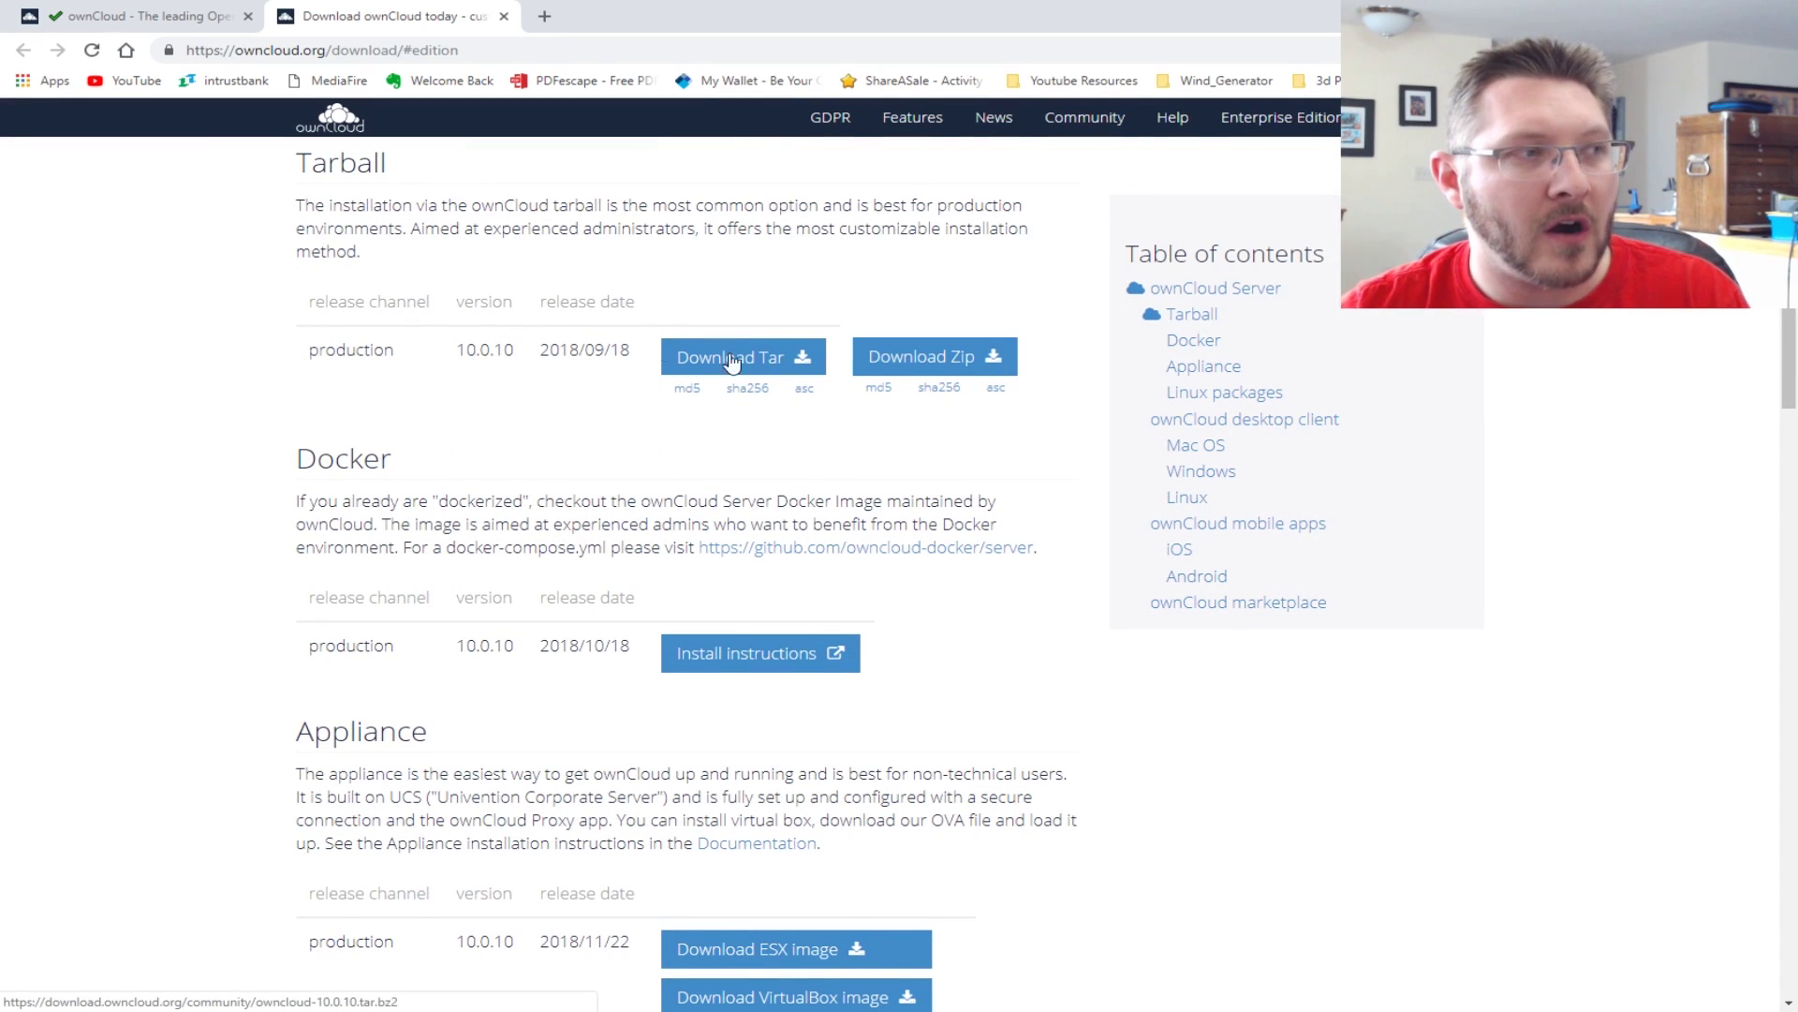
drag(298, 173, 400, 180)
click(667, 228)
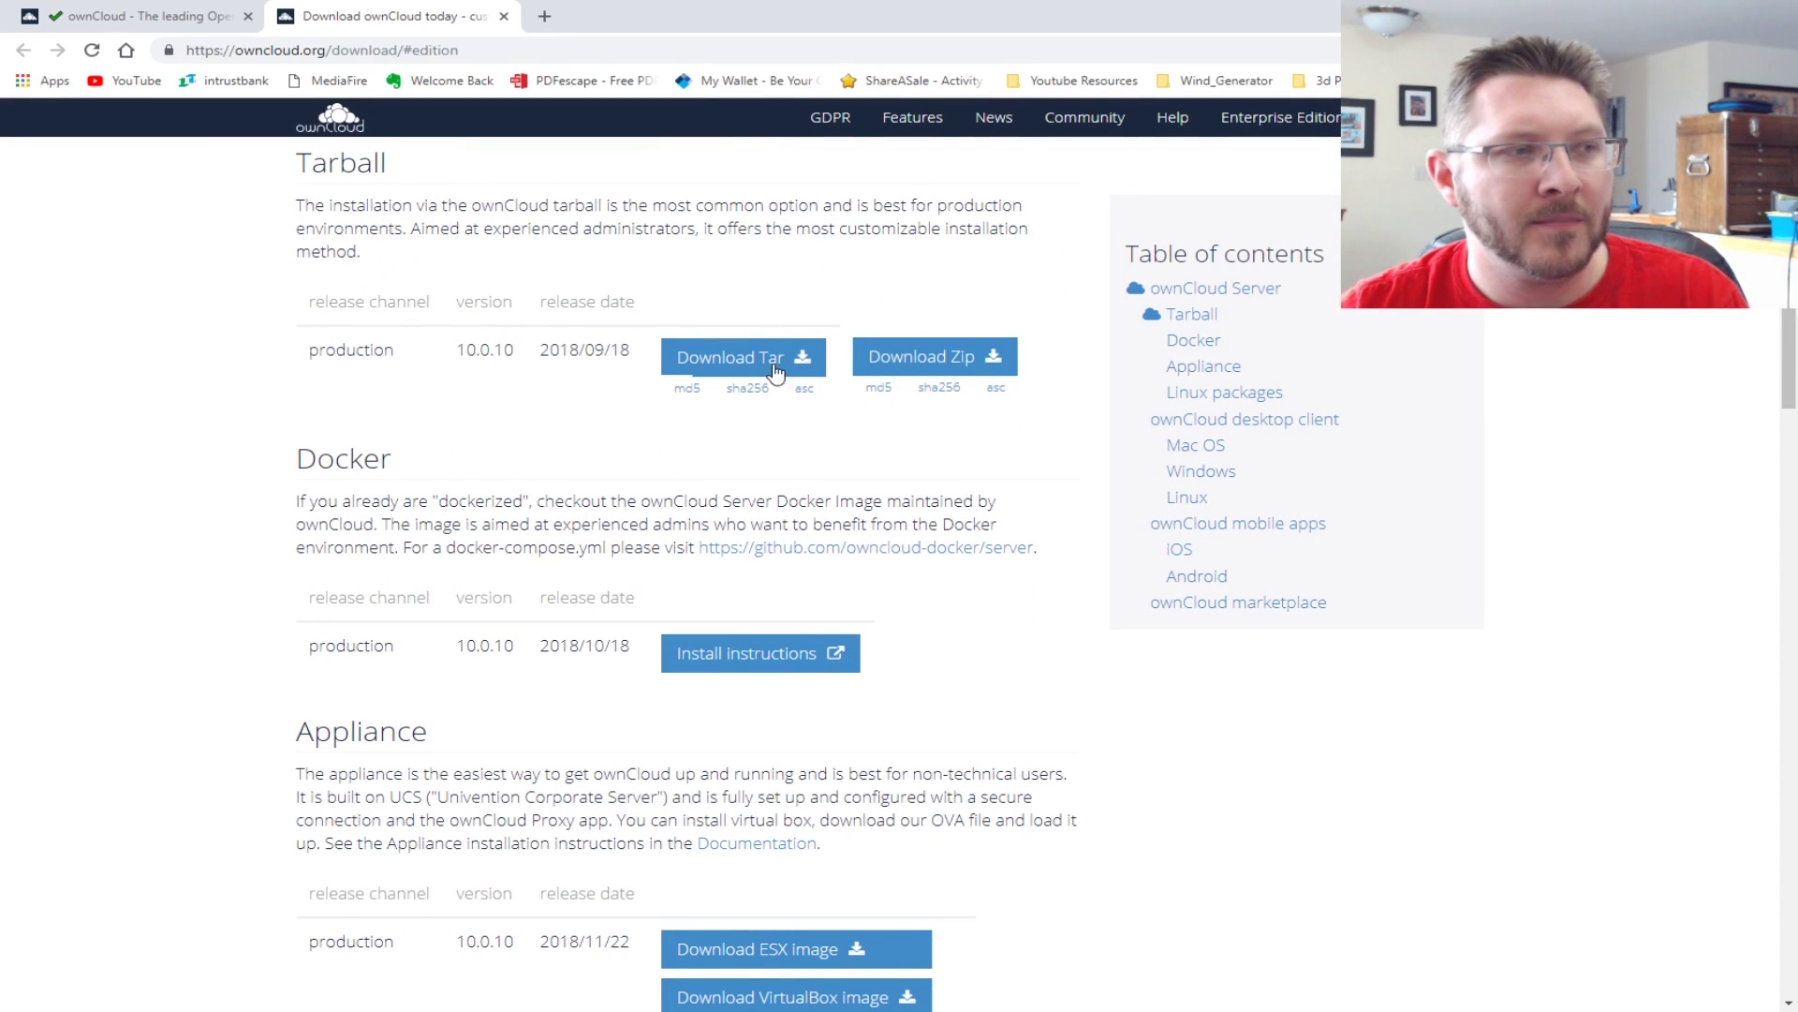
click(771, 368)
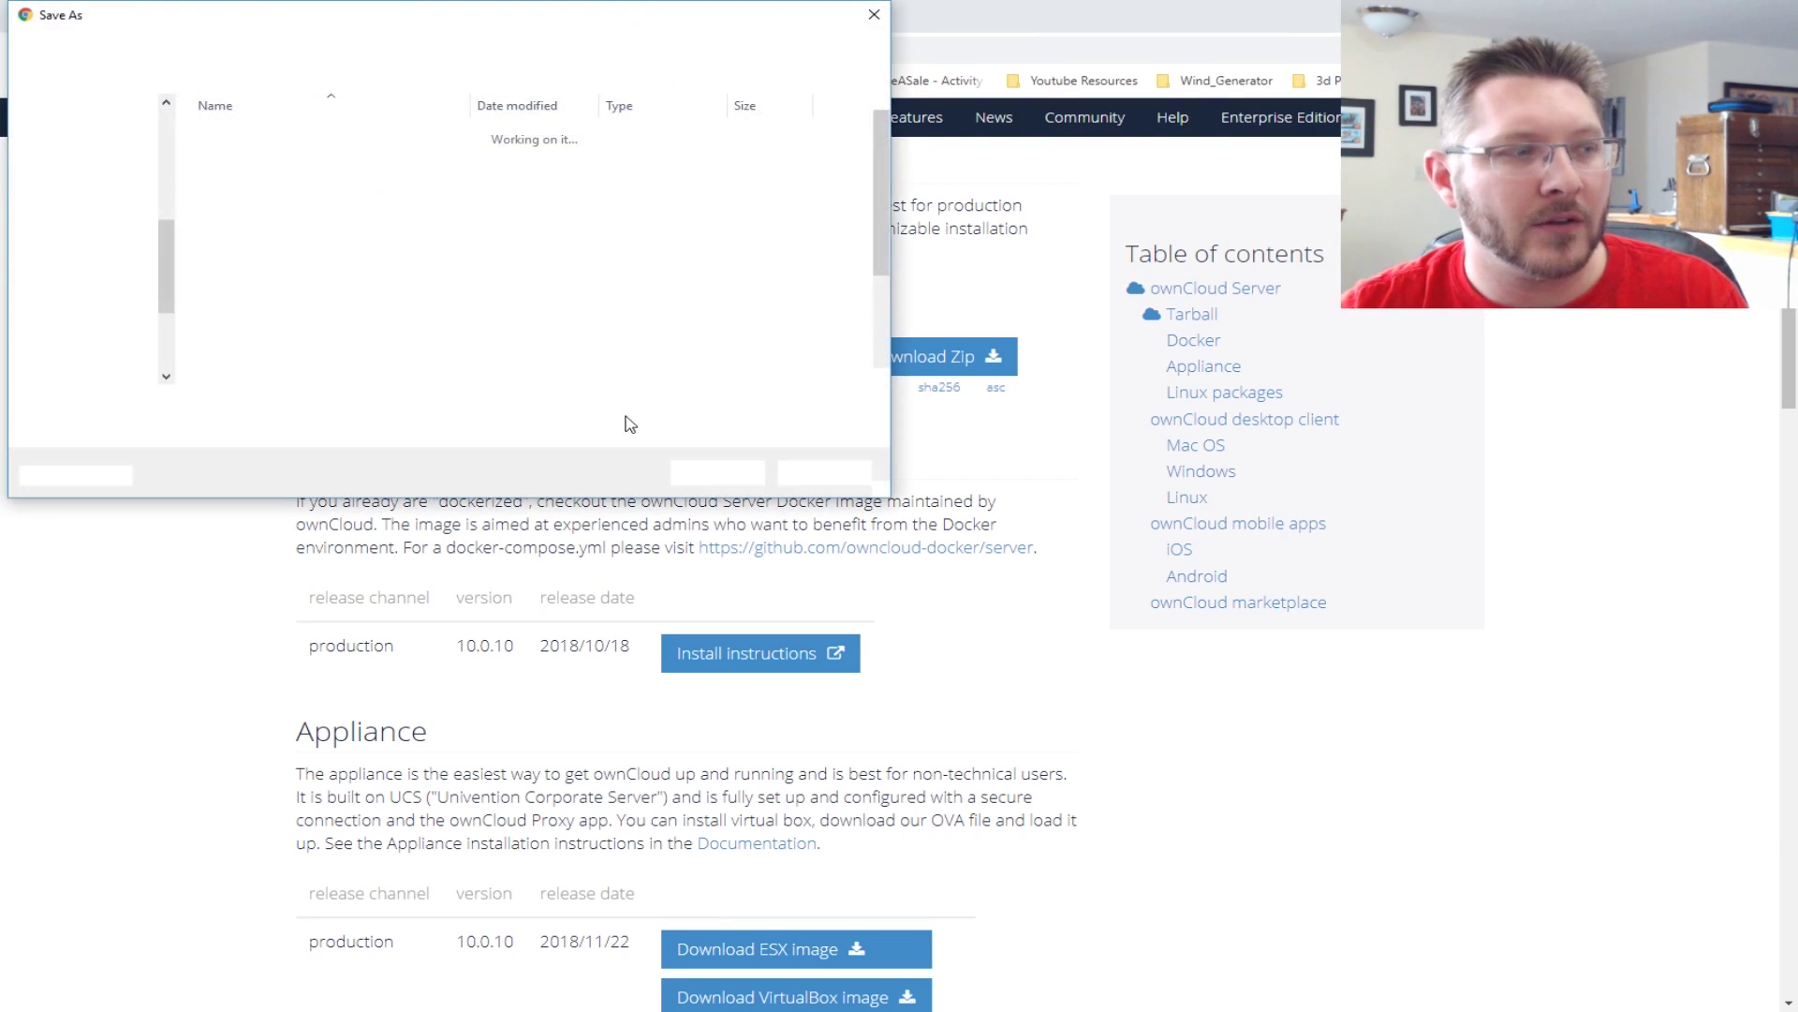
click(88, 159)
click(718, 472)
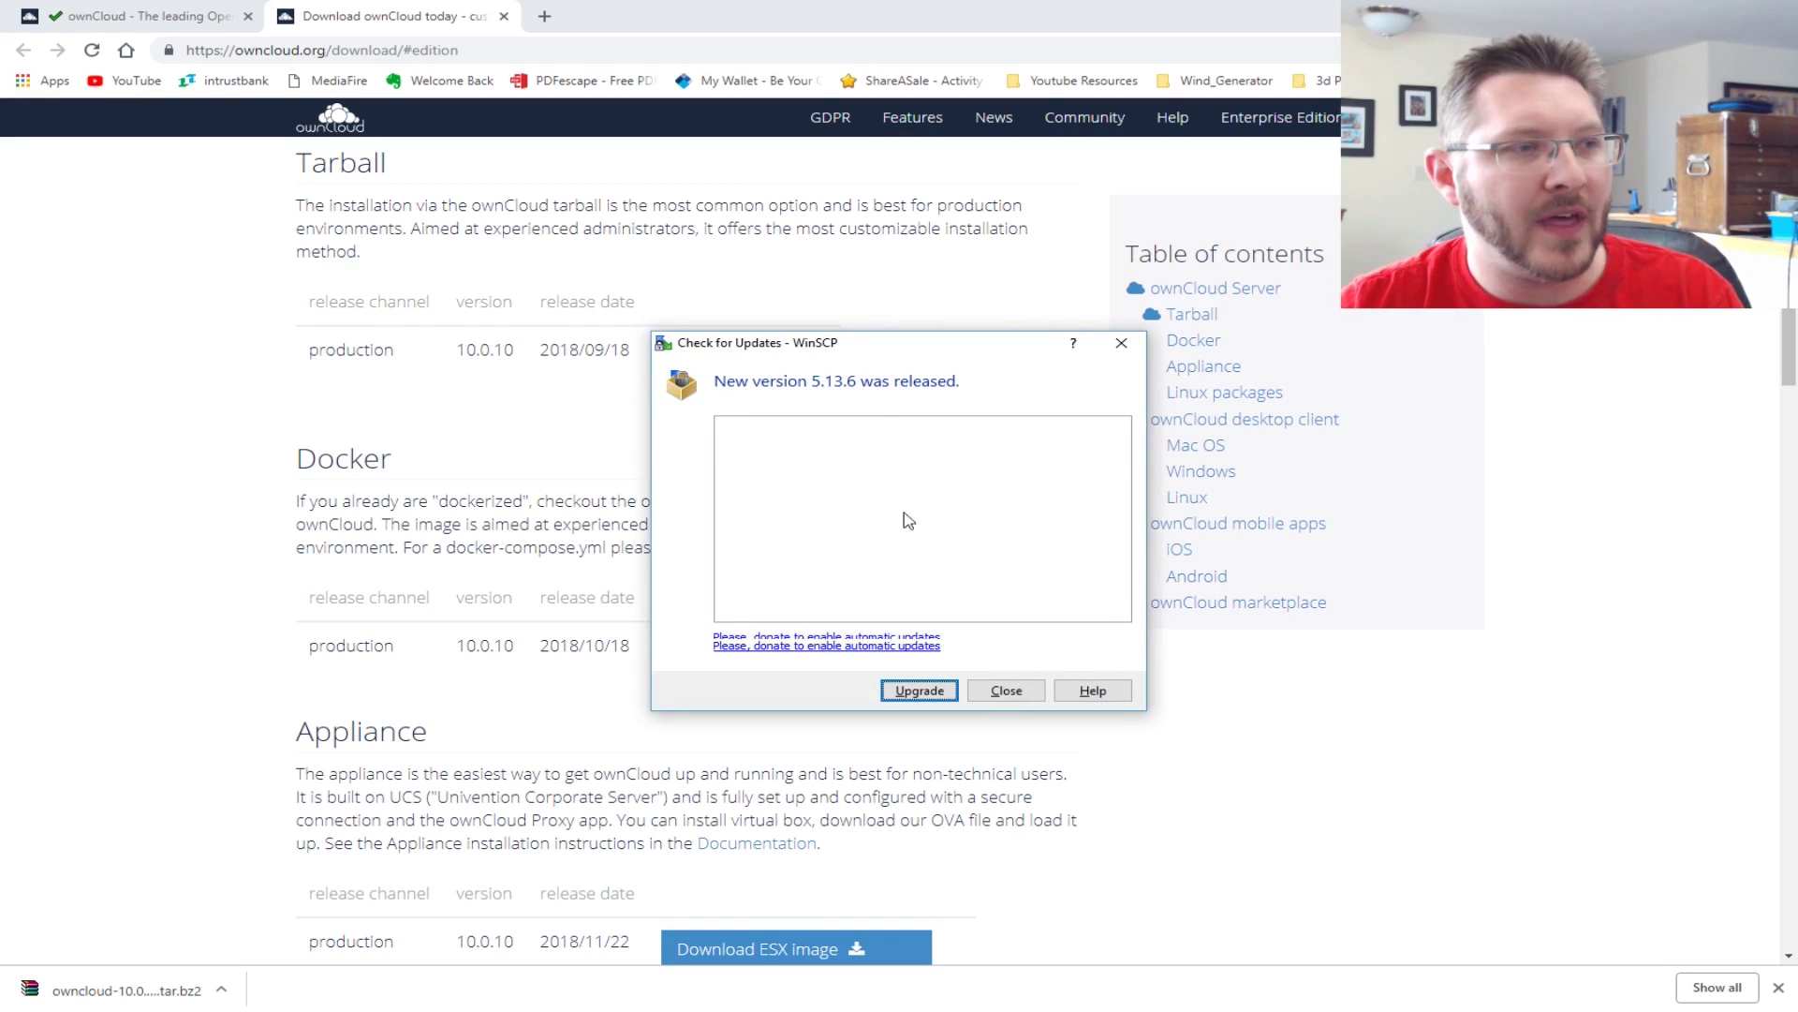
- Log WinSCP in to the Raspberry Pi at 192.168.1.93 and accept its host key
click(1006, 690)
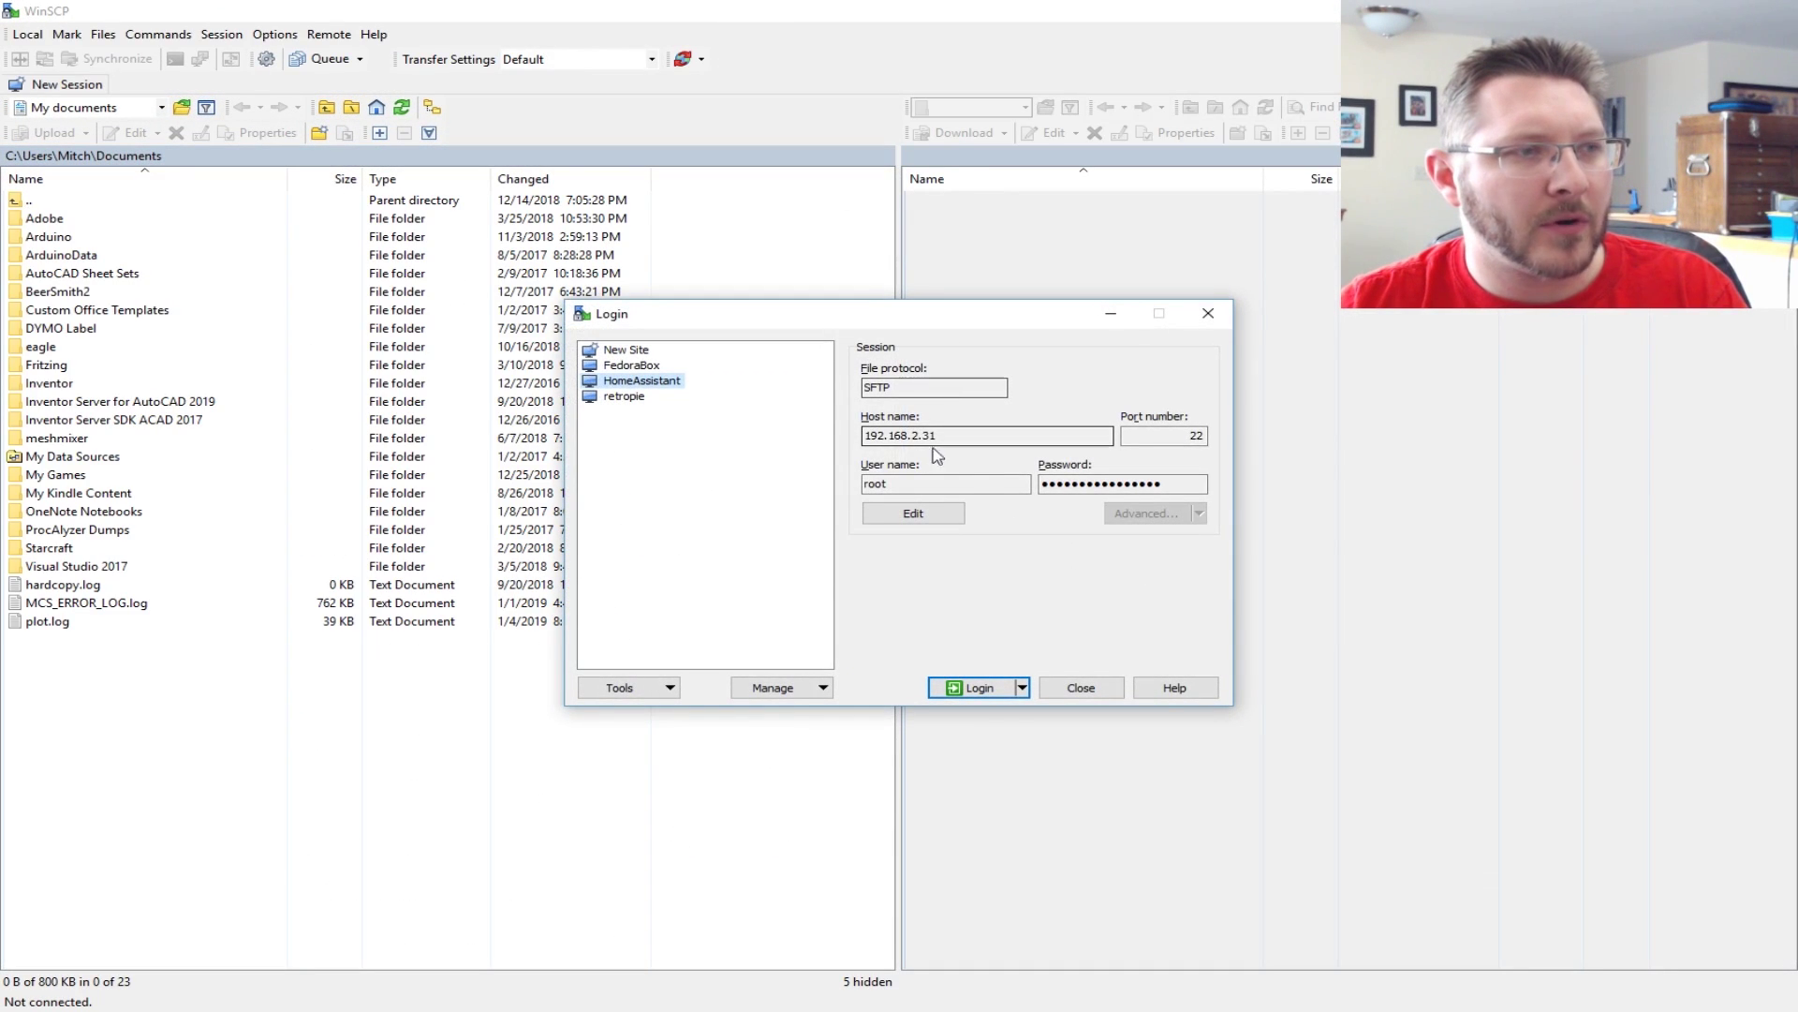
click(639, 350)
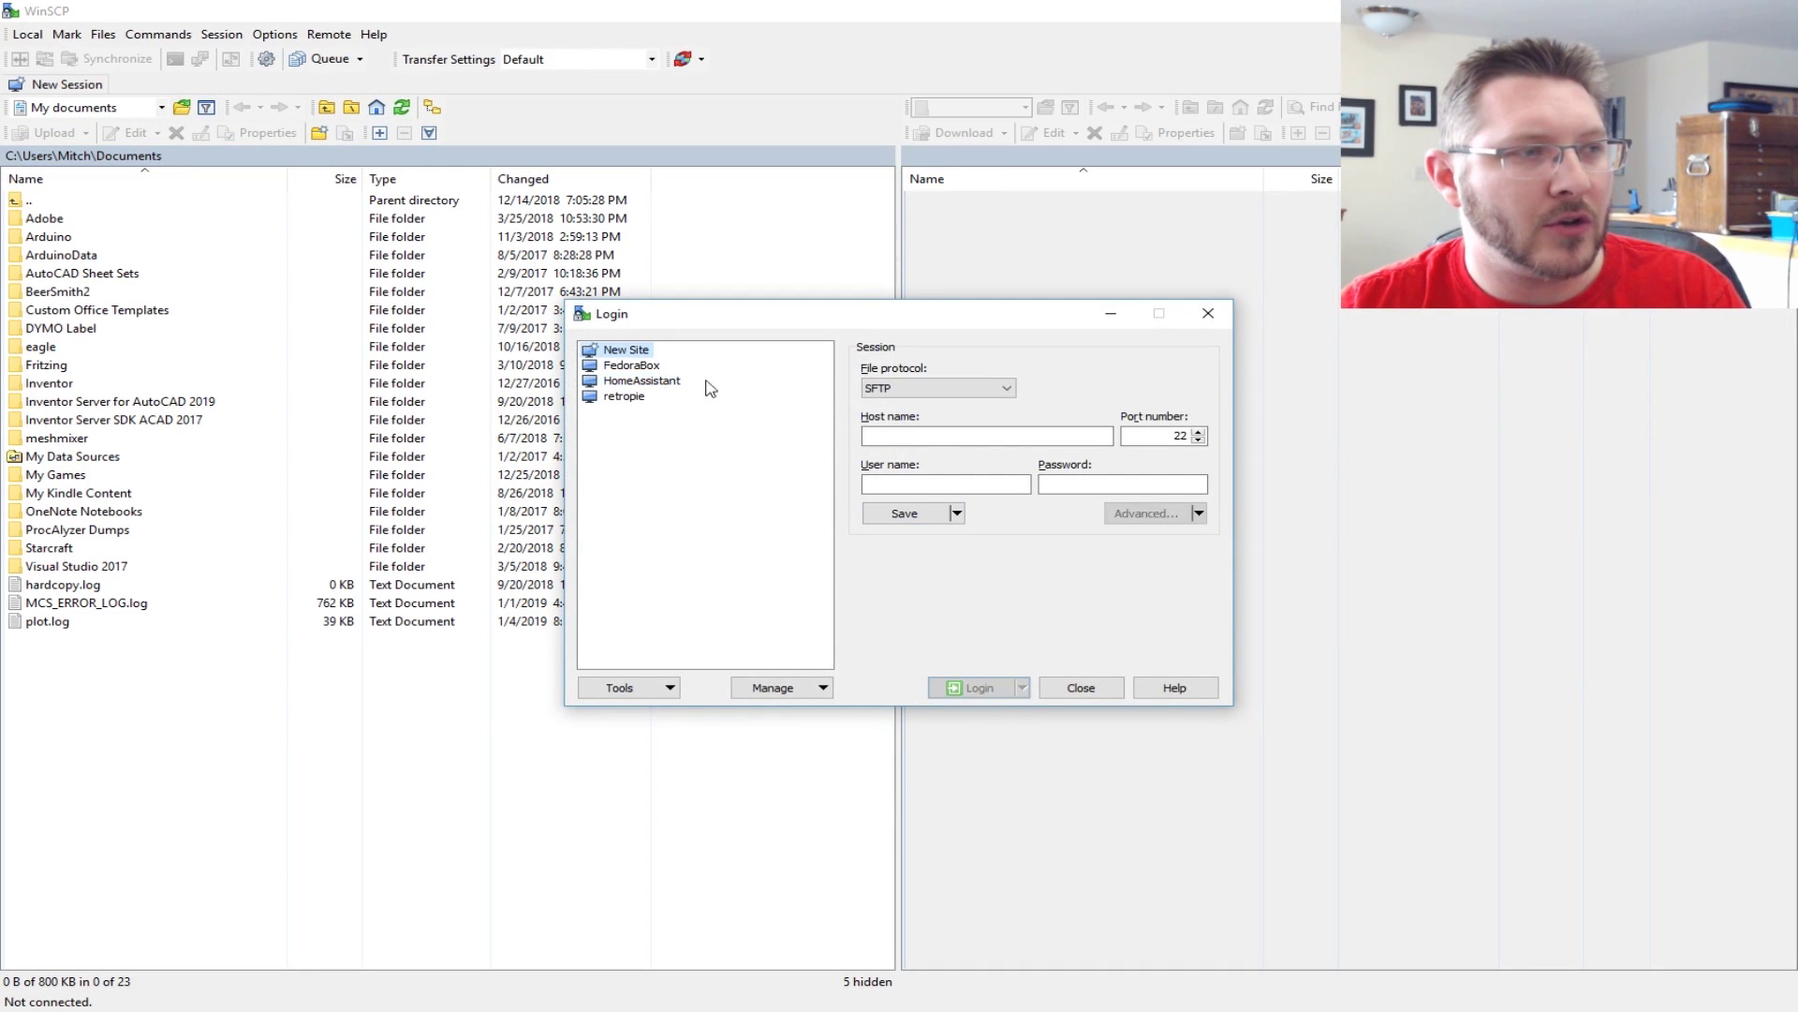
click(930, 433)
text(192.168.1.)
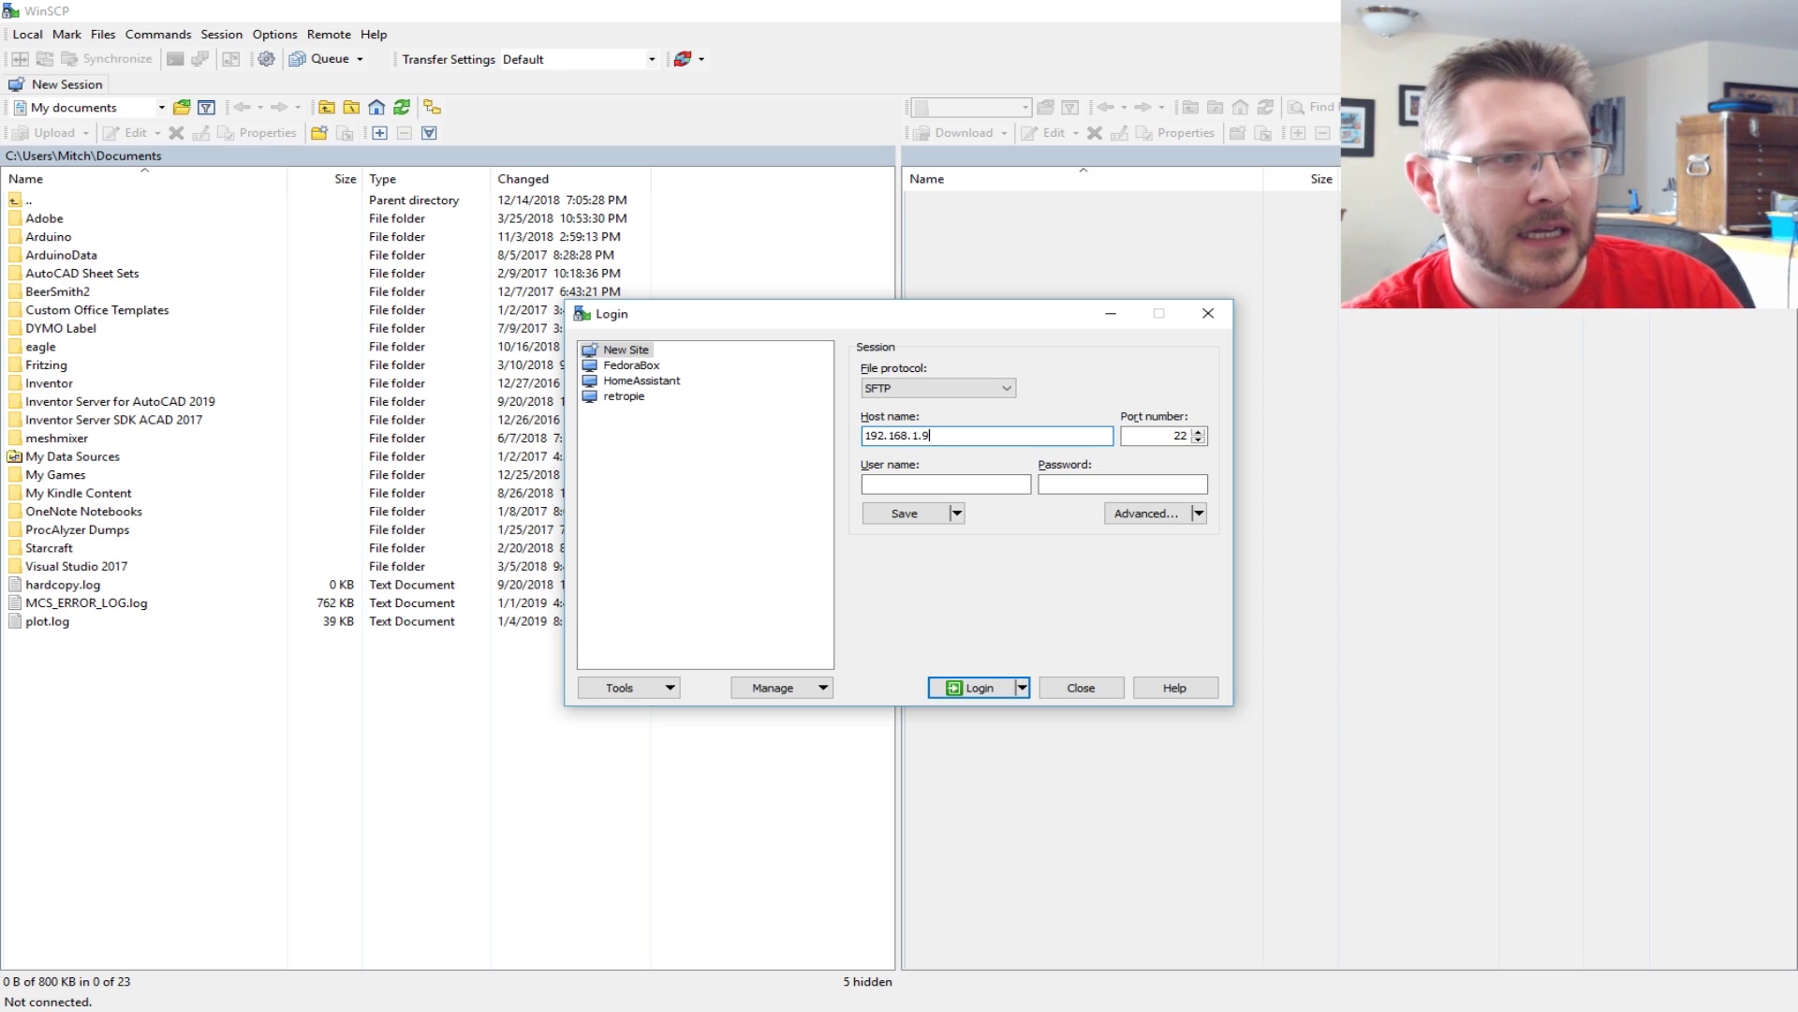
text(93)
key(Tab)
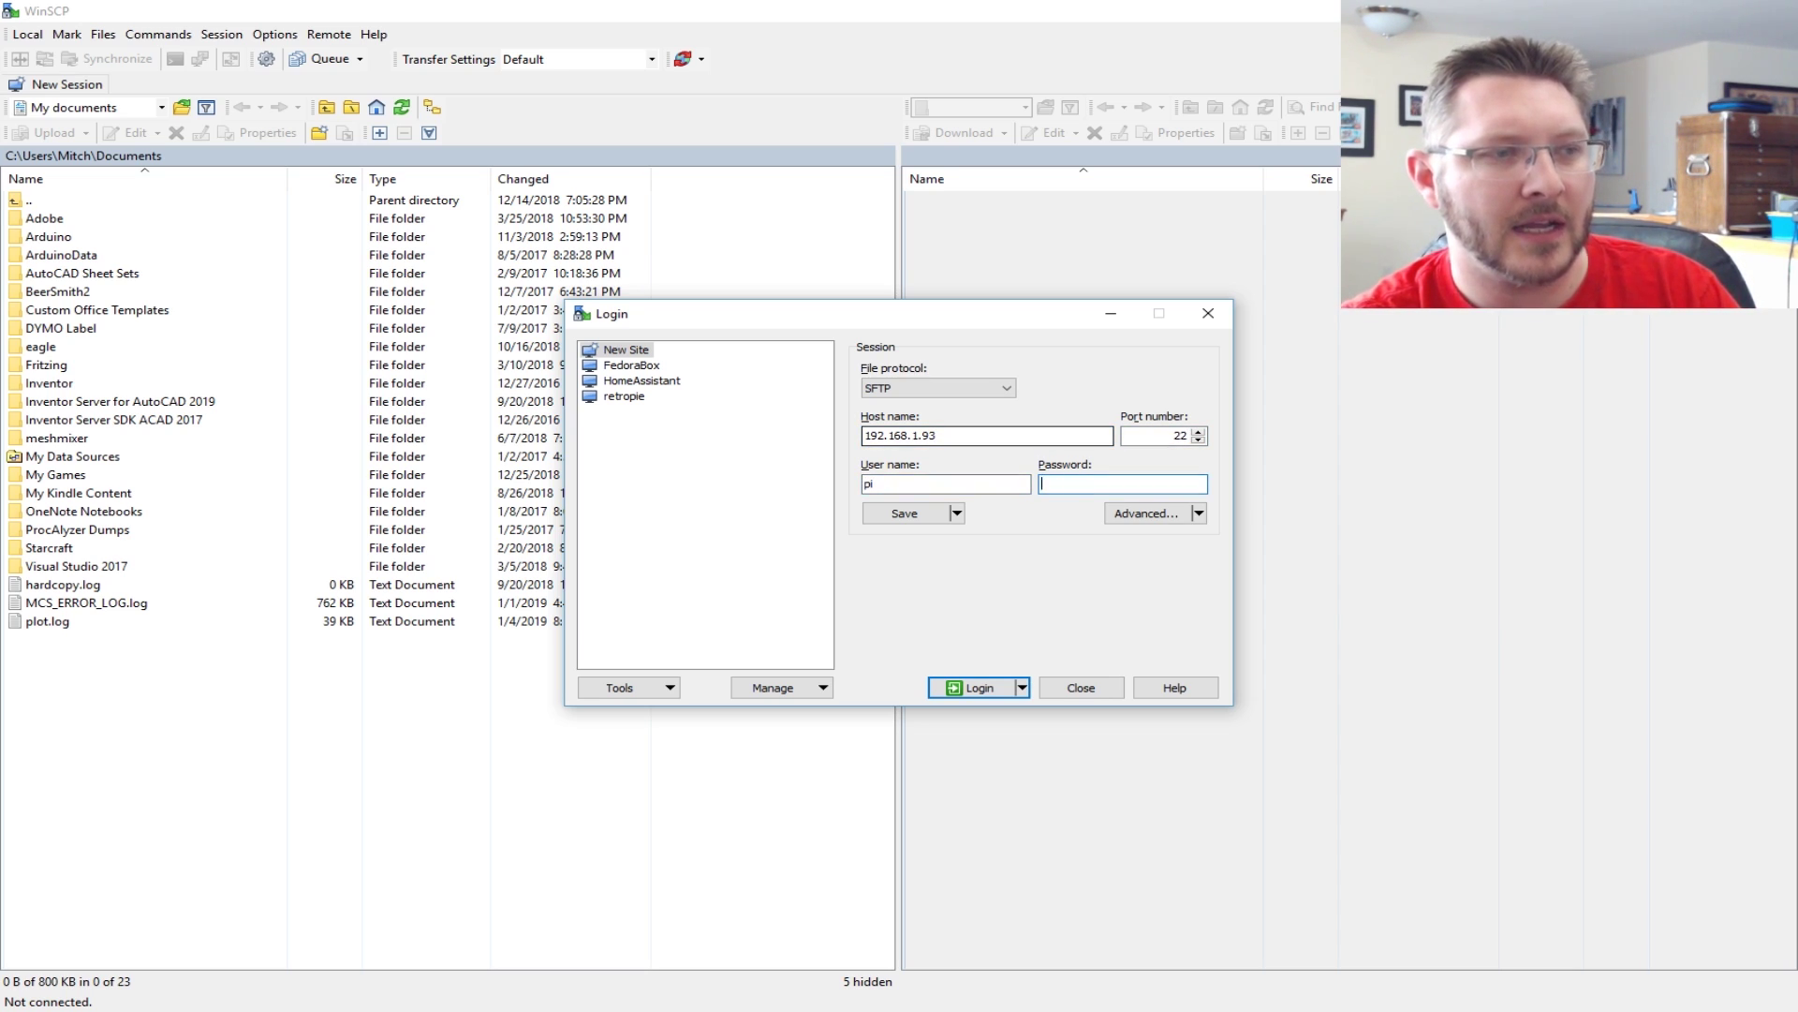
key(Return)
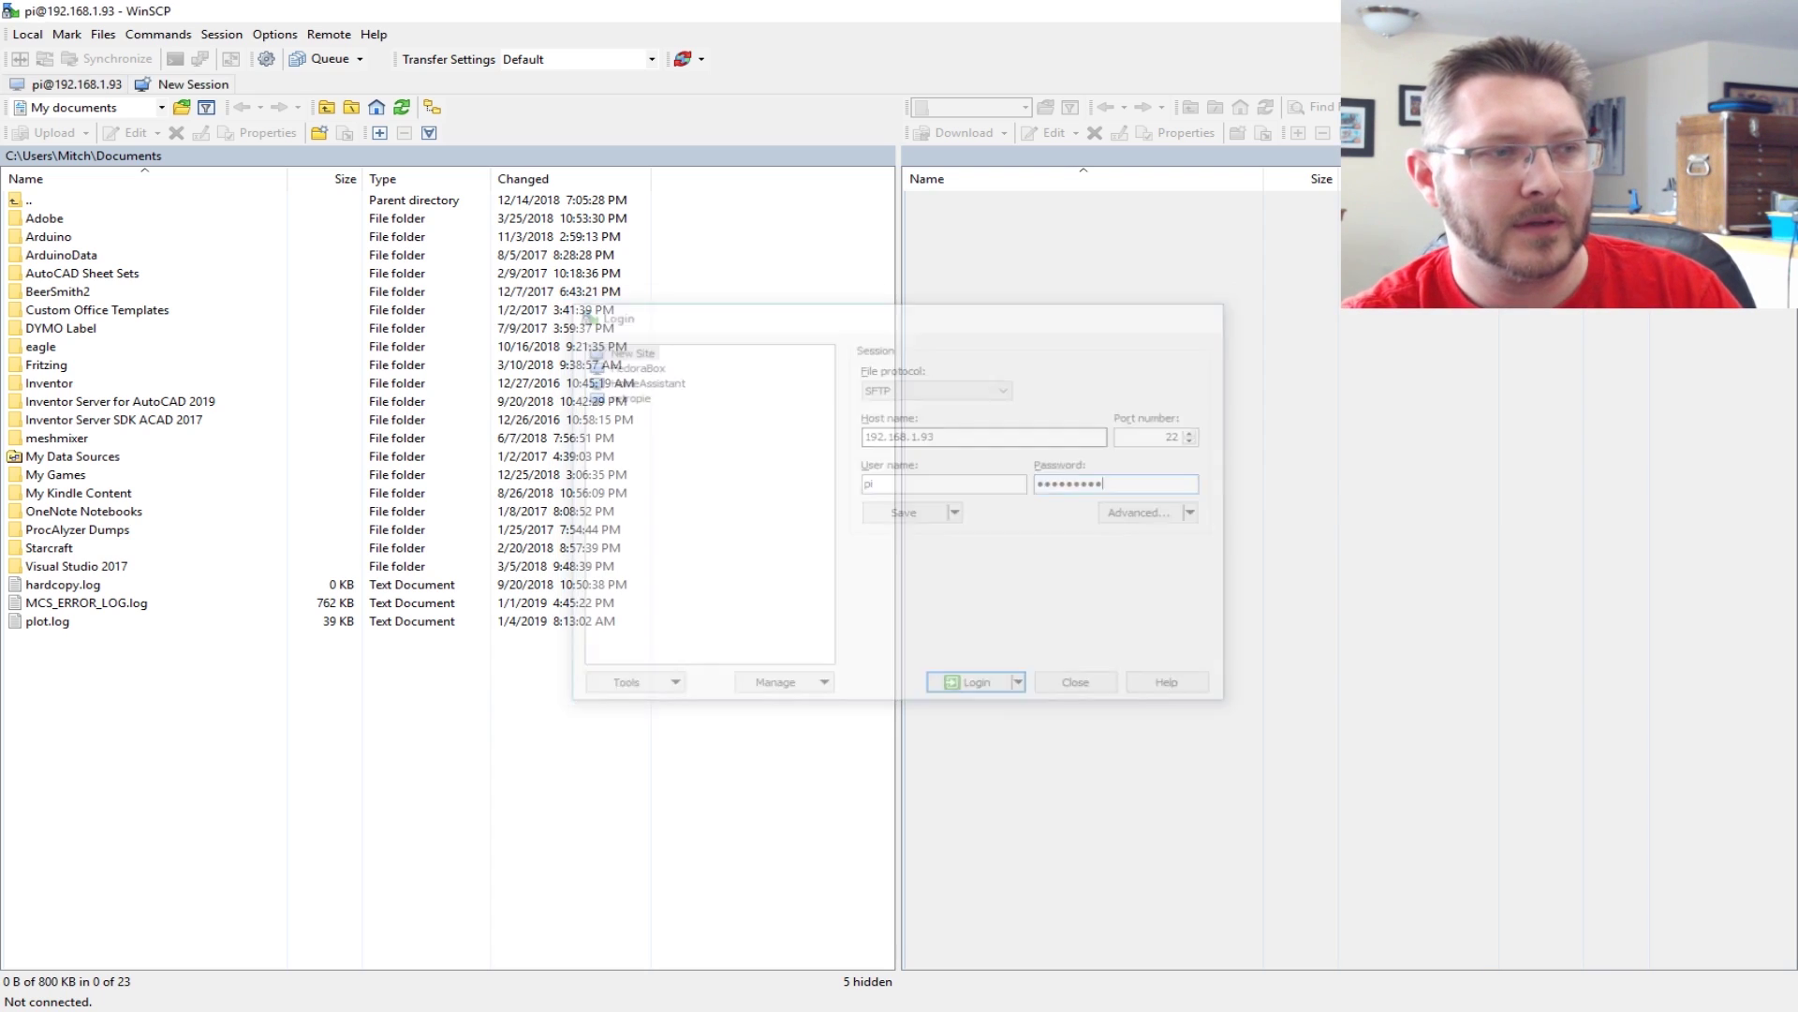
click(744, 615)
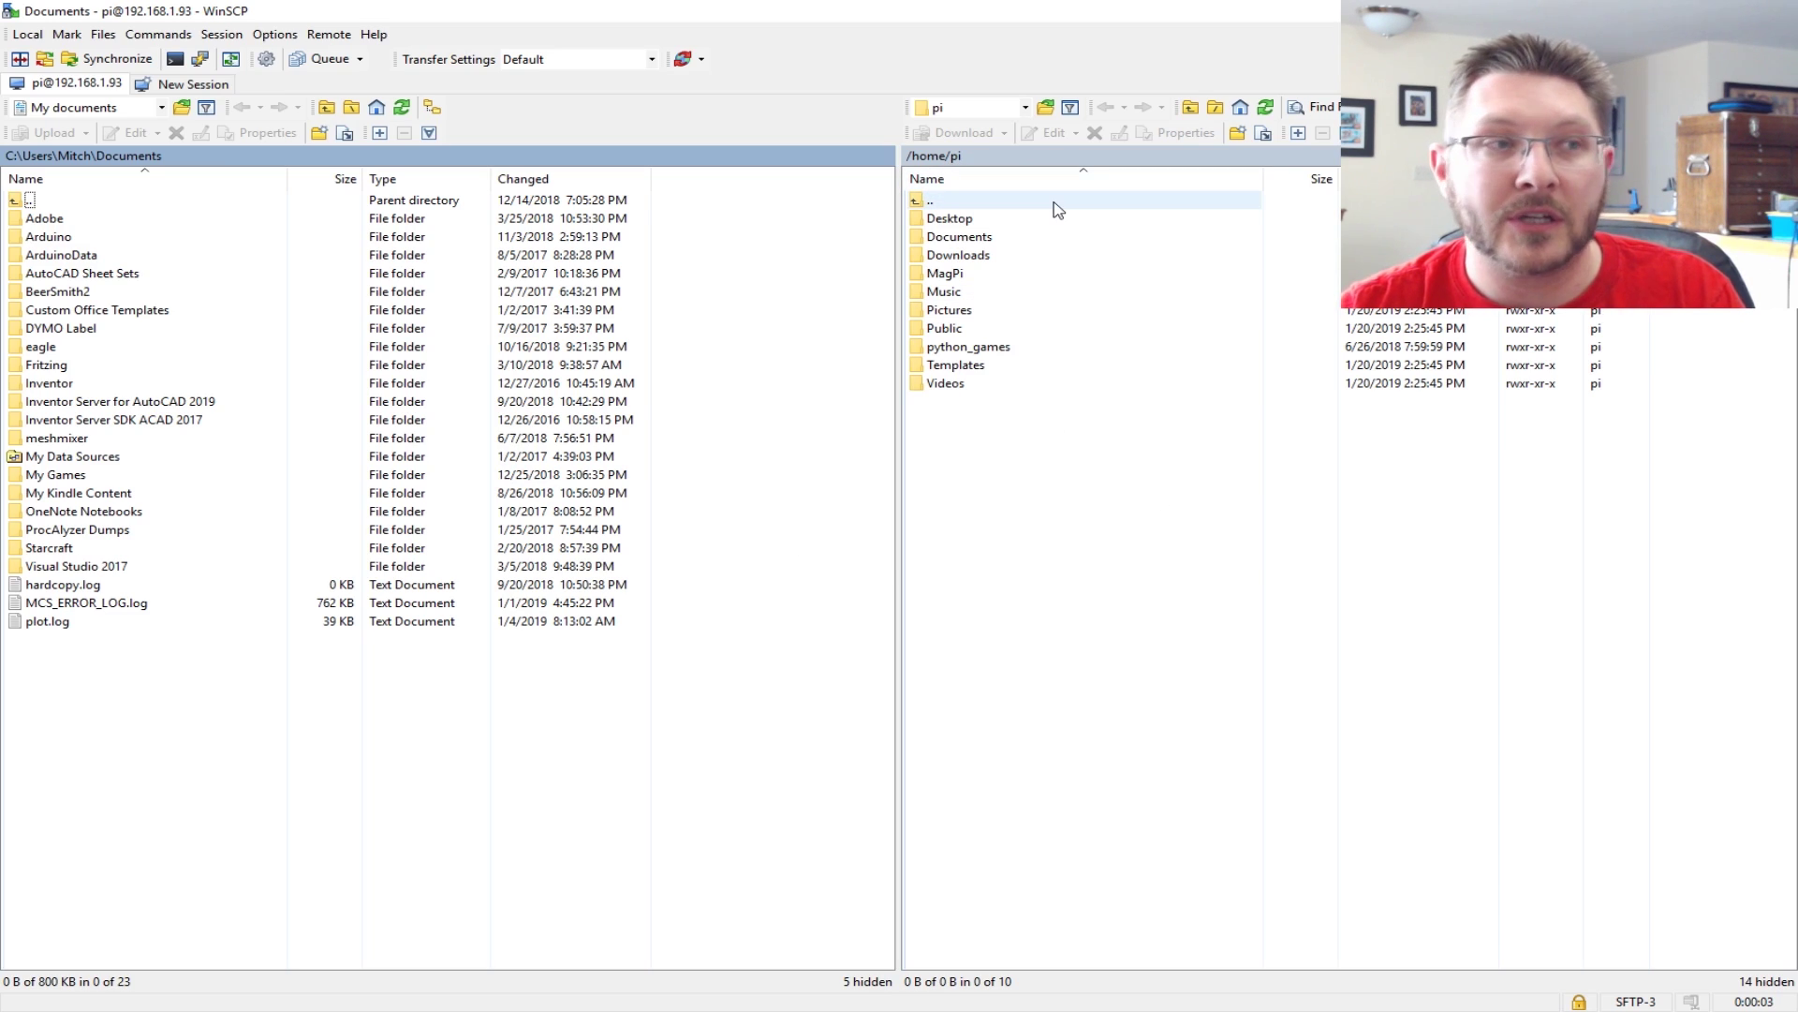
- Upload owncloud-10.0.10.tar.bz2 from the Desktop into /home/pi, then quit WinSCP
click(120, 116)
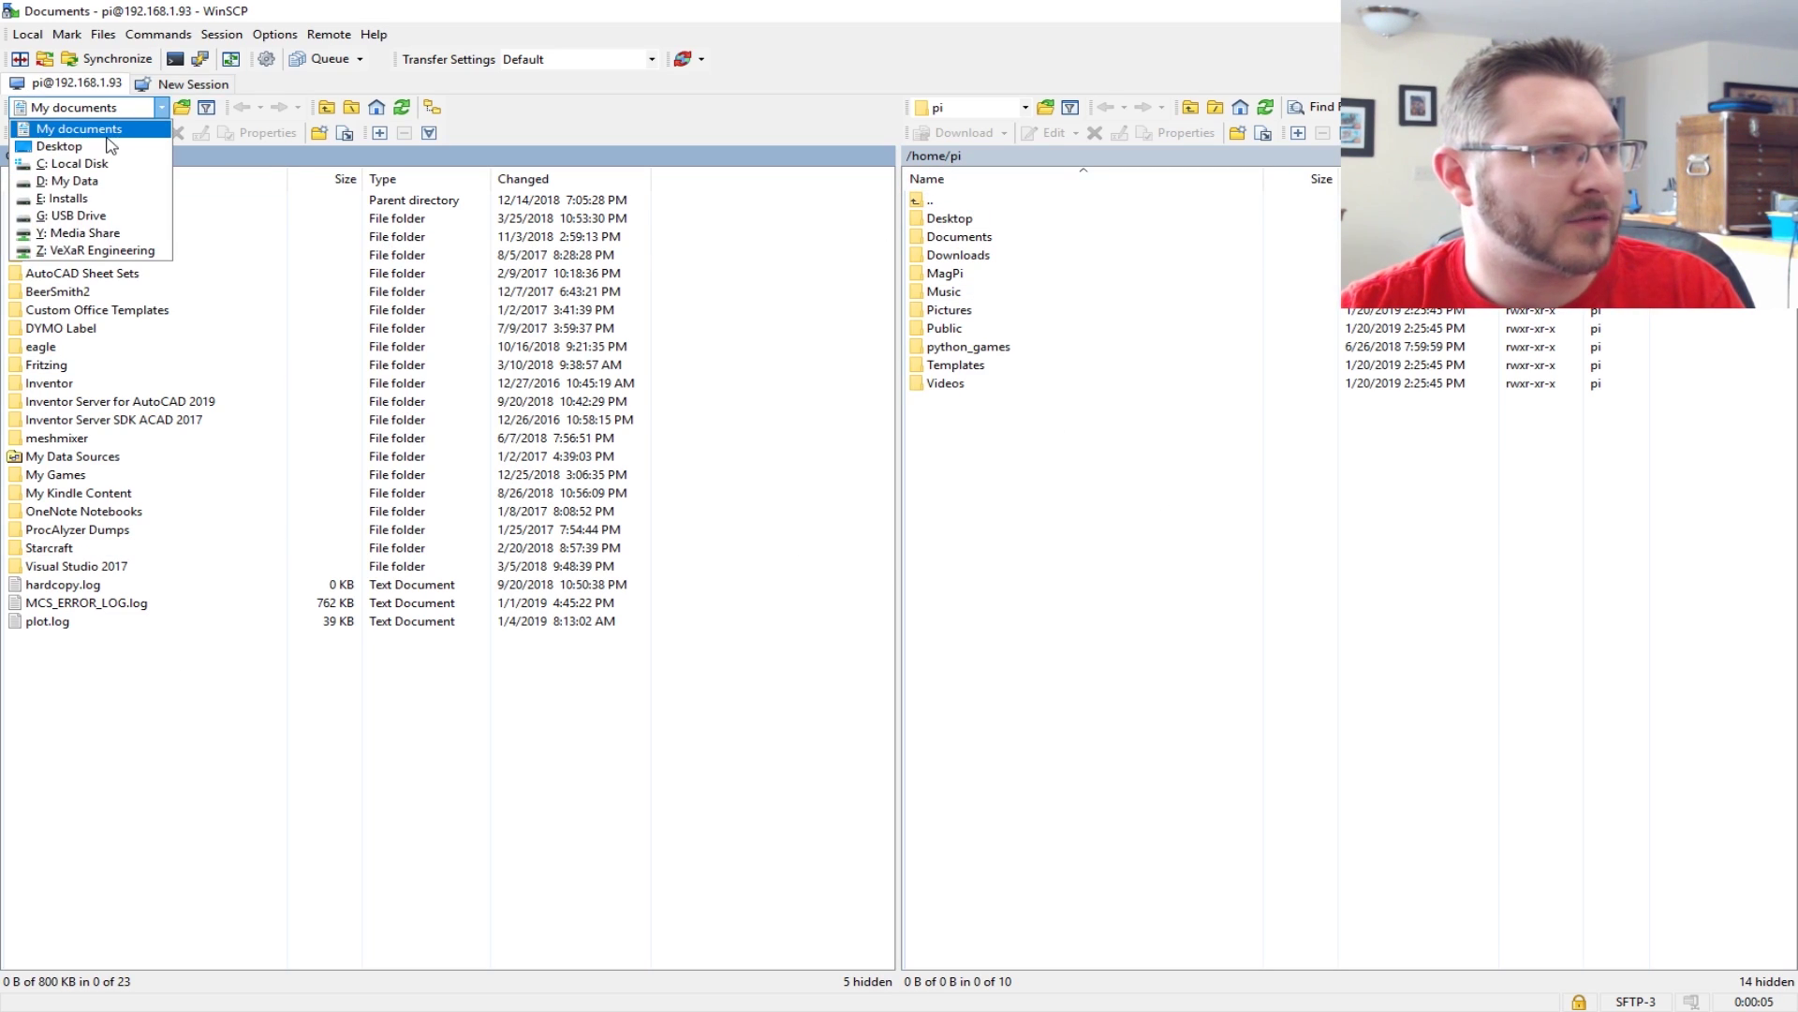
click(107, 139)
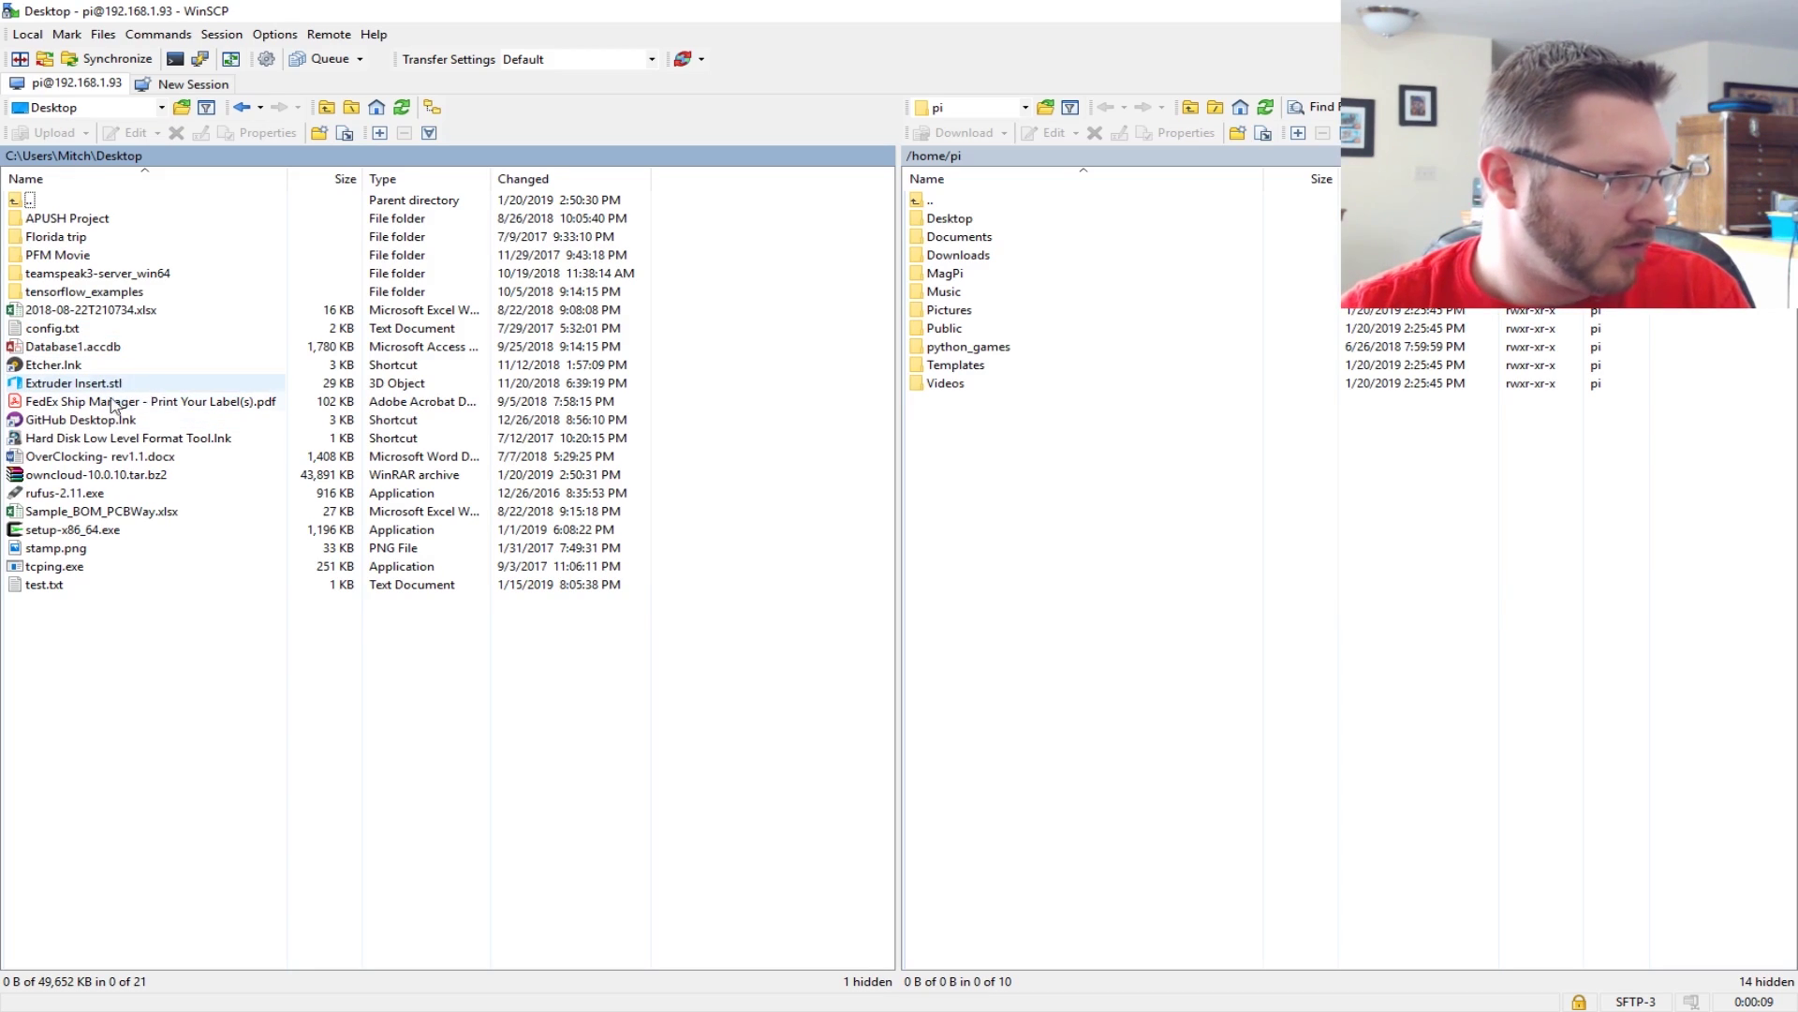
click(89, 474)
drag(1263, 541, 1267, 547)
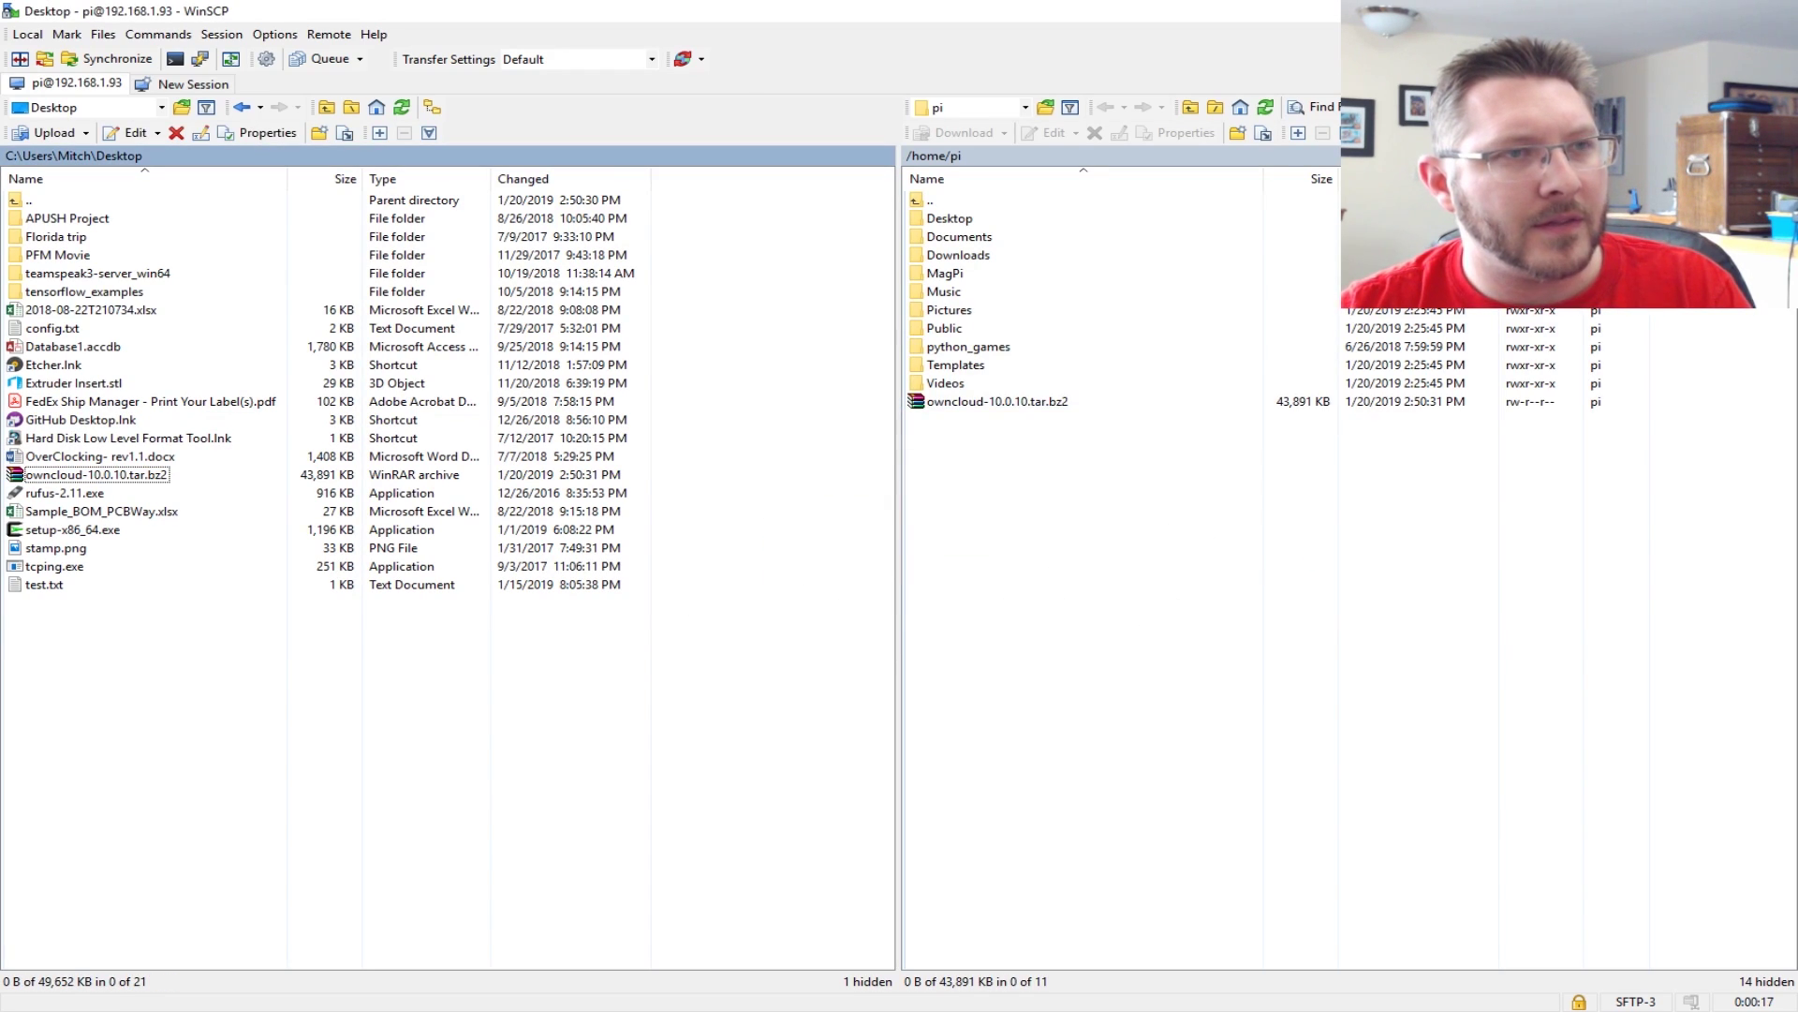
key(alt+F4)
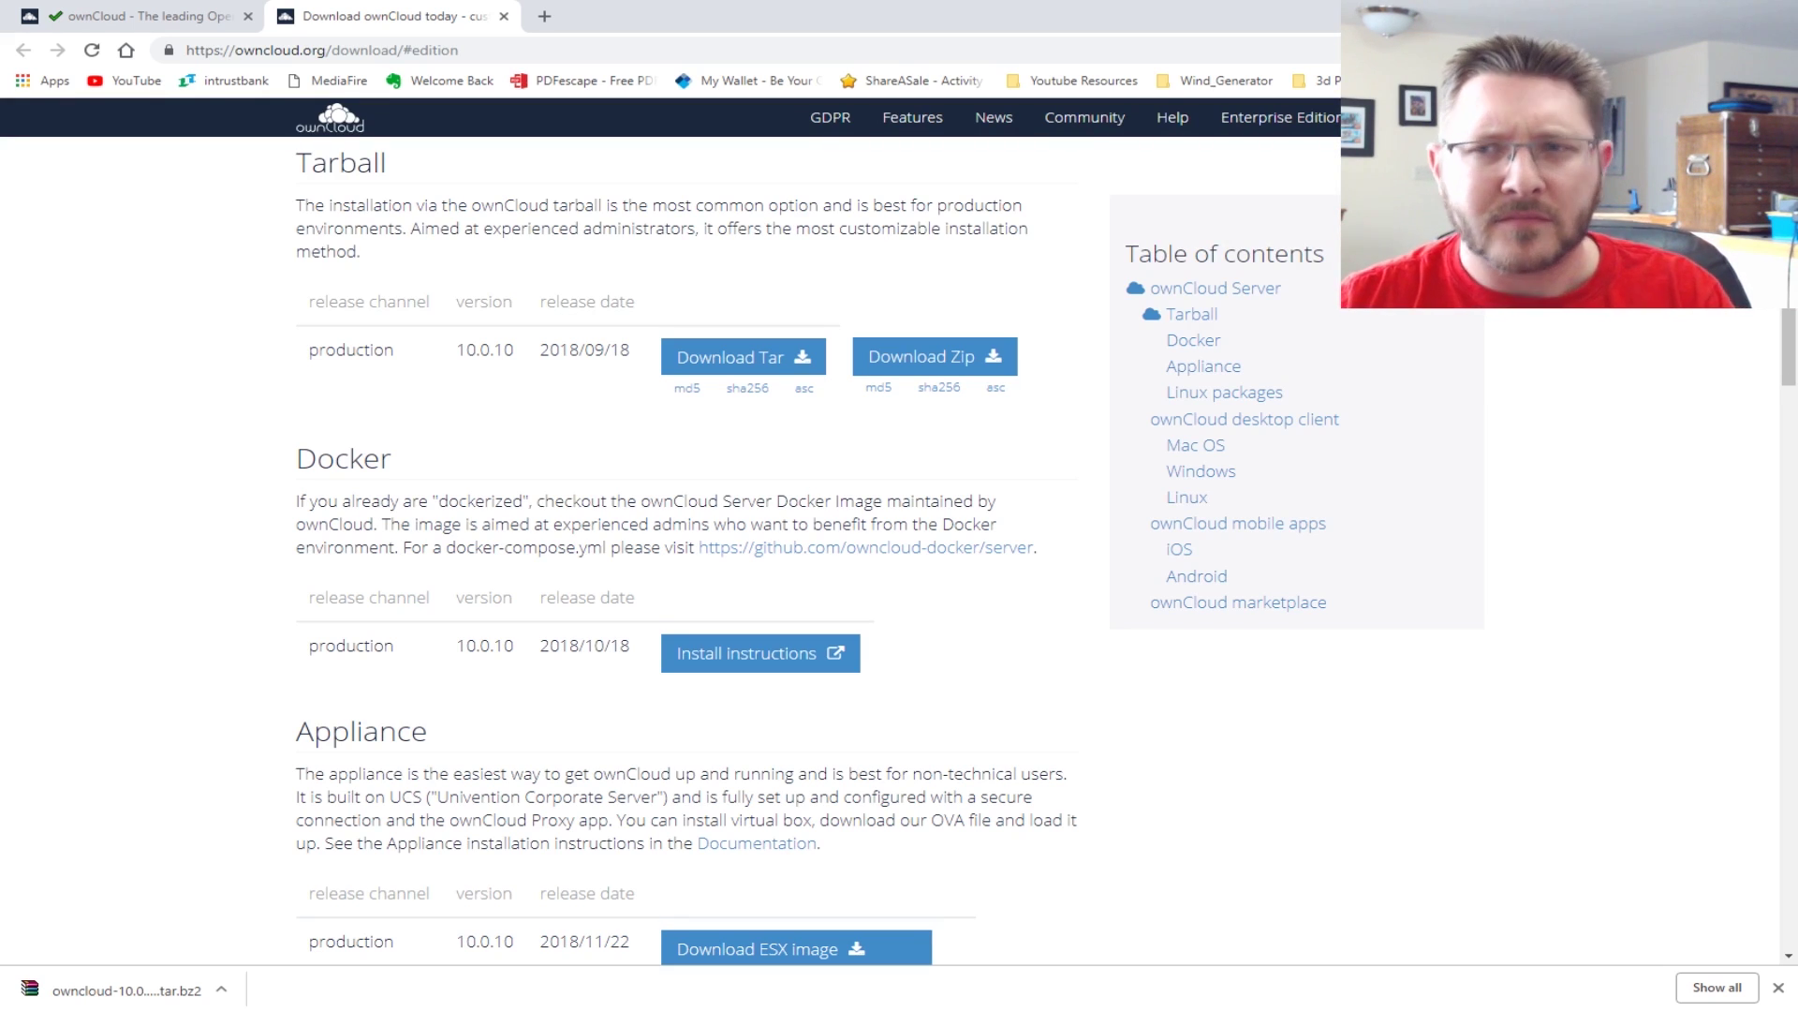
key(alt+Tab)
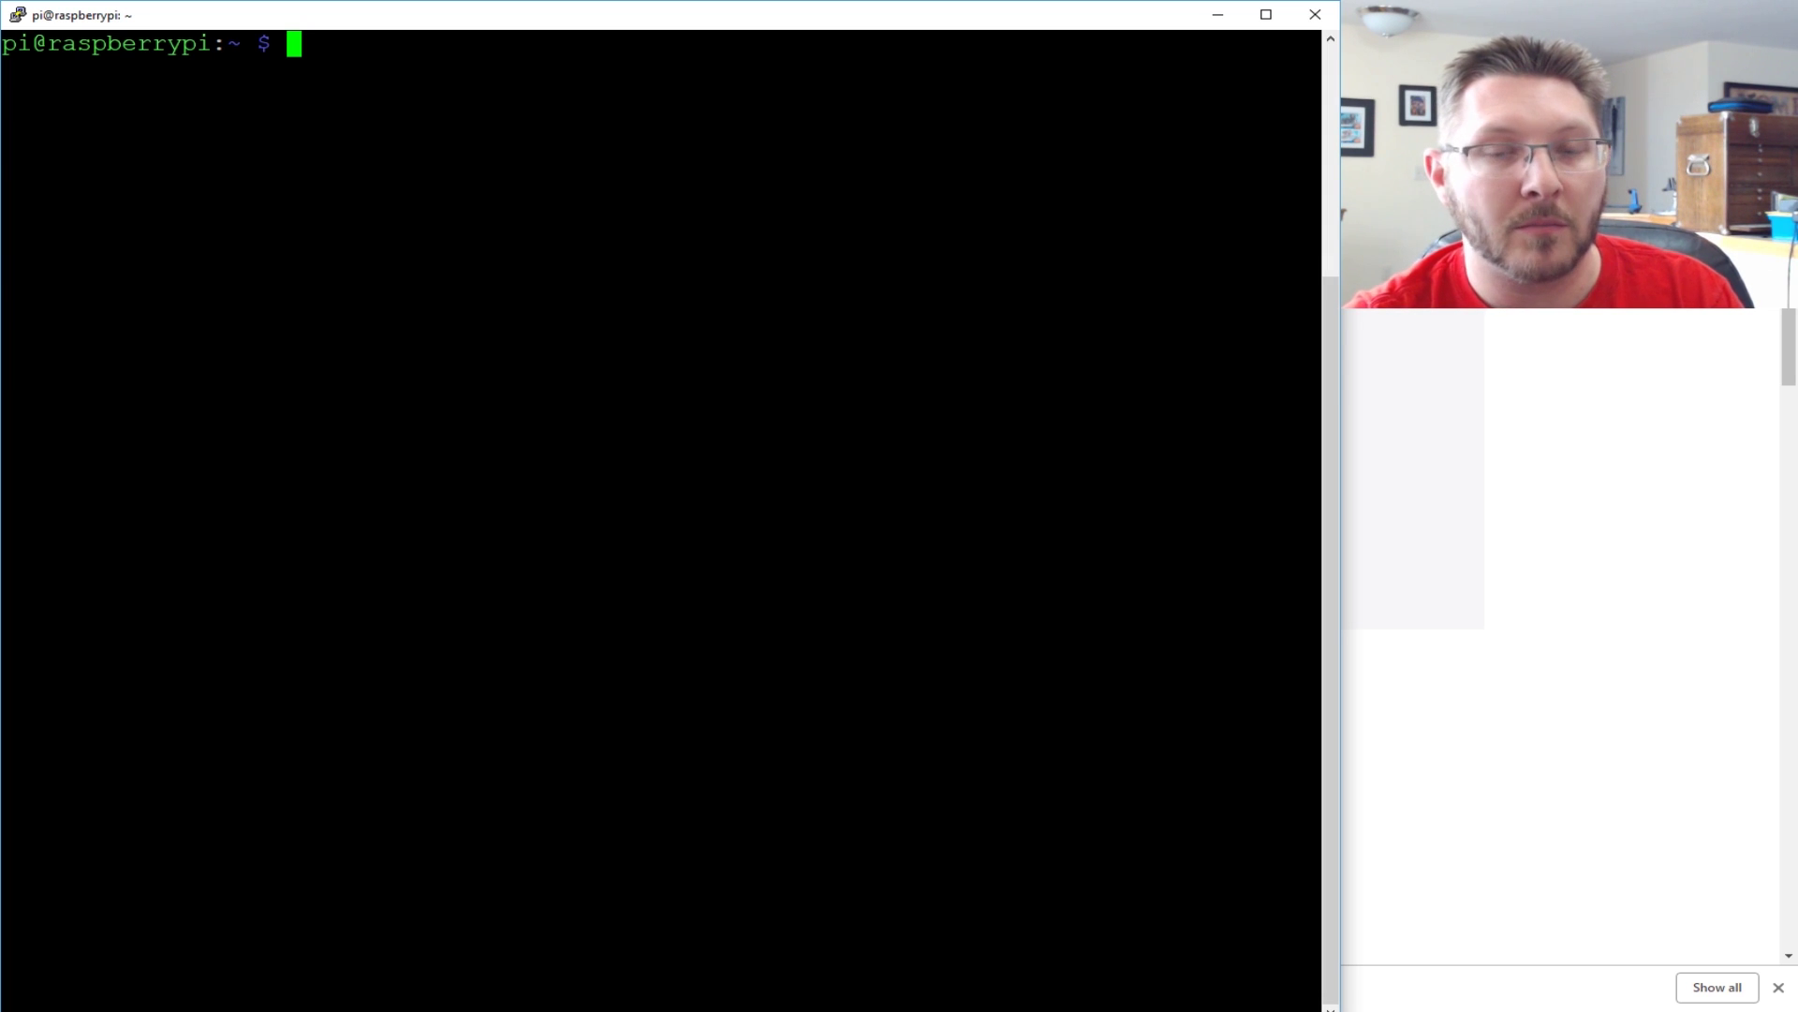
- Run sudo apt-get install -y apache2 mariadb-server libapache2-mod-php7.0 with the other PHP 7.0 packages
text(s)
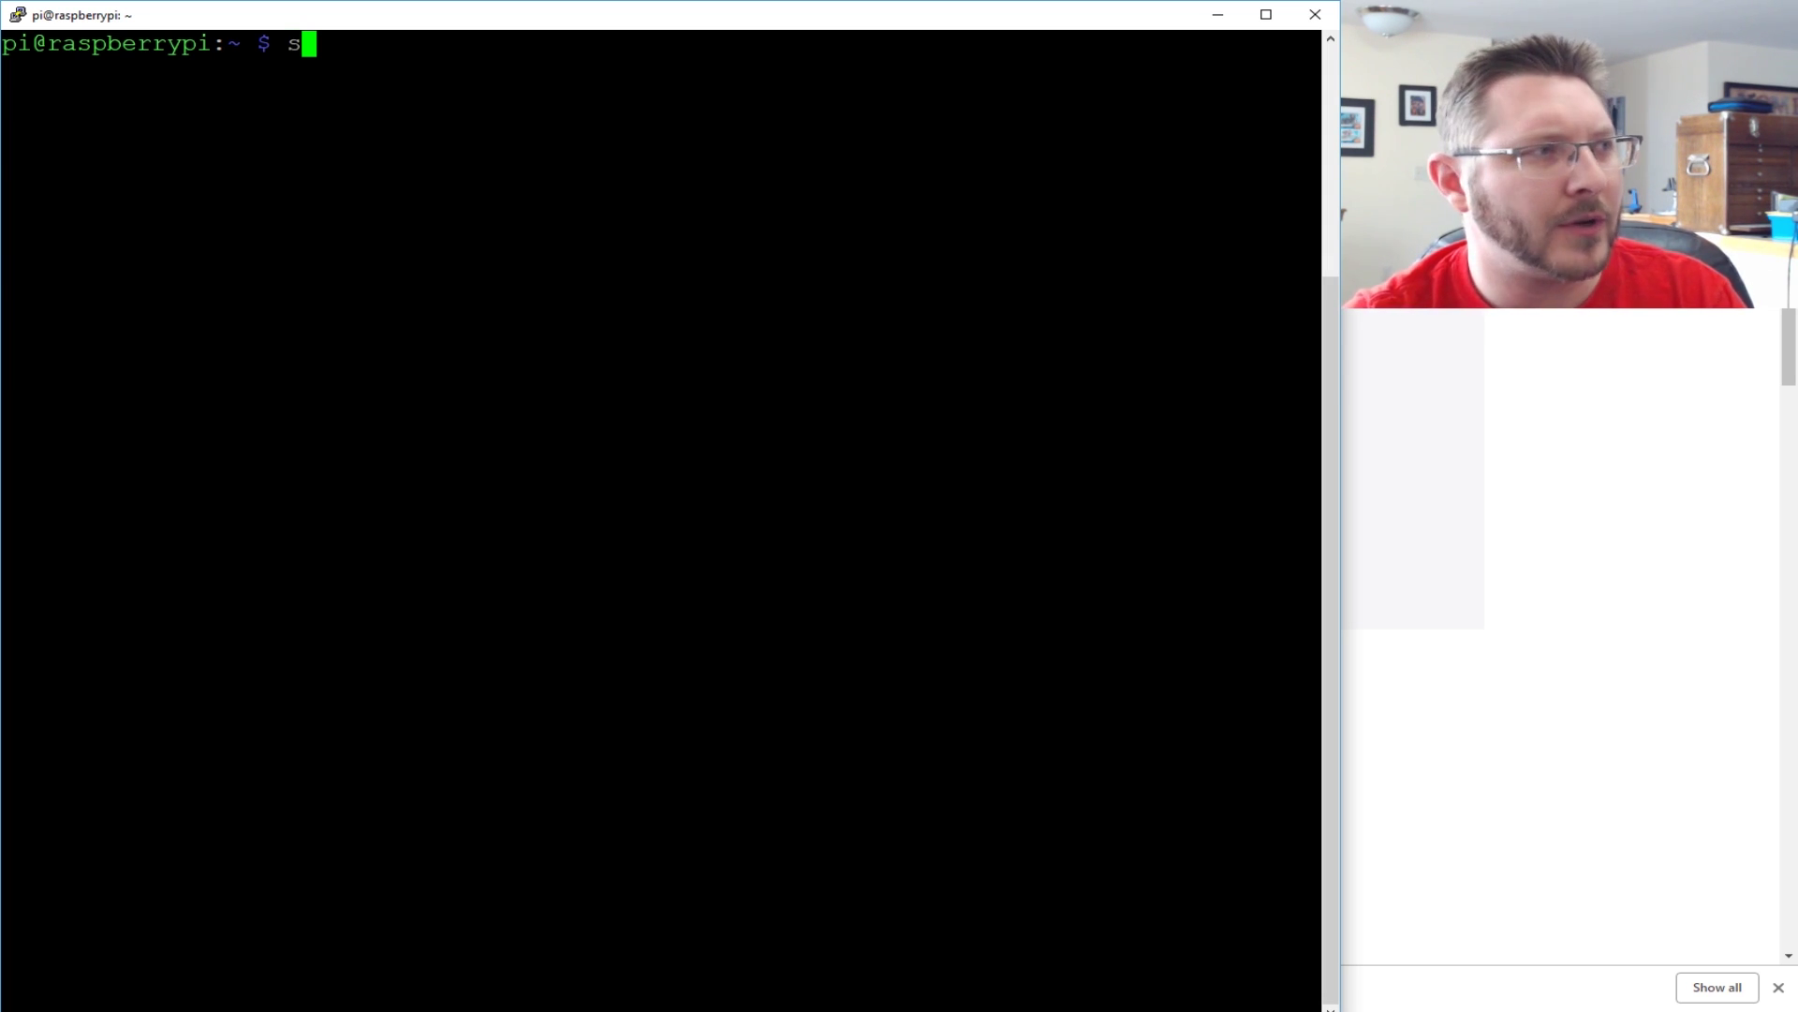
text(udo apt-g)
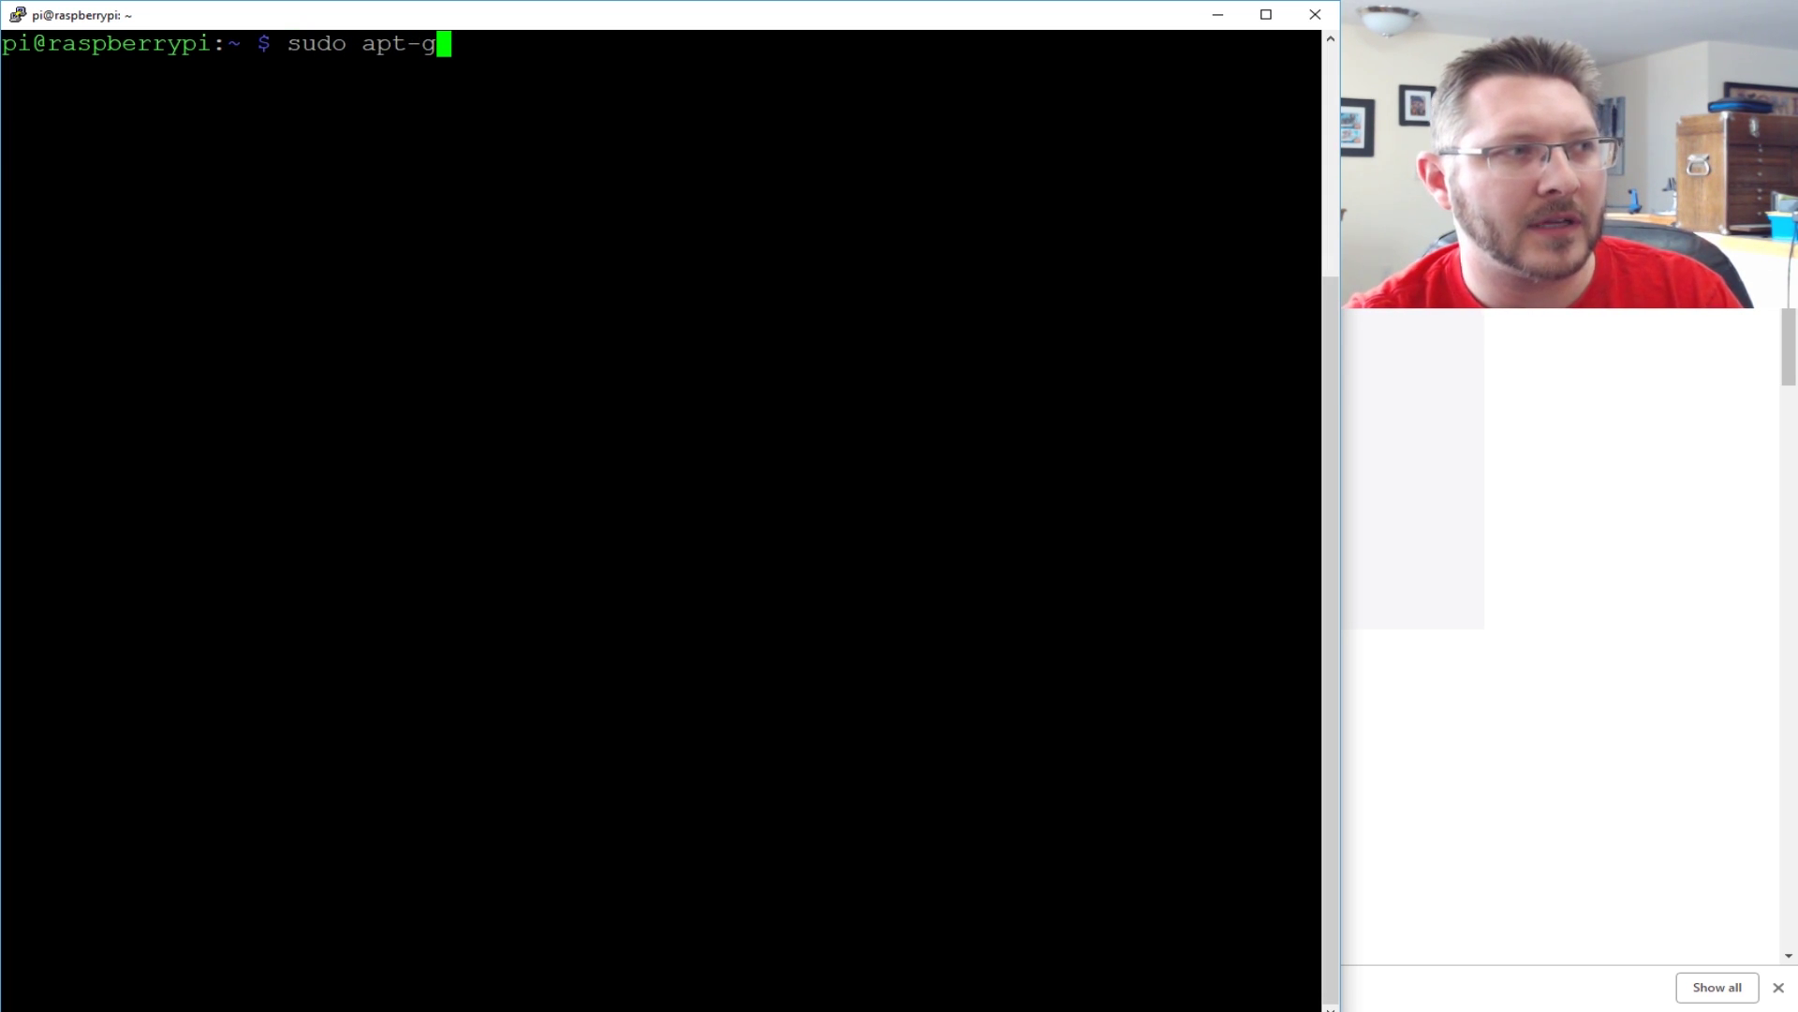
text(et updated)
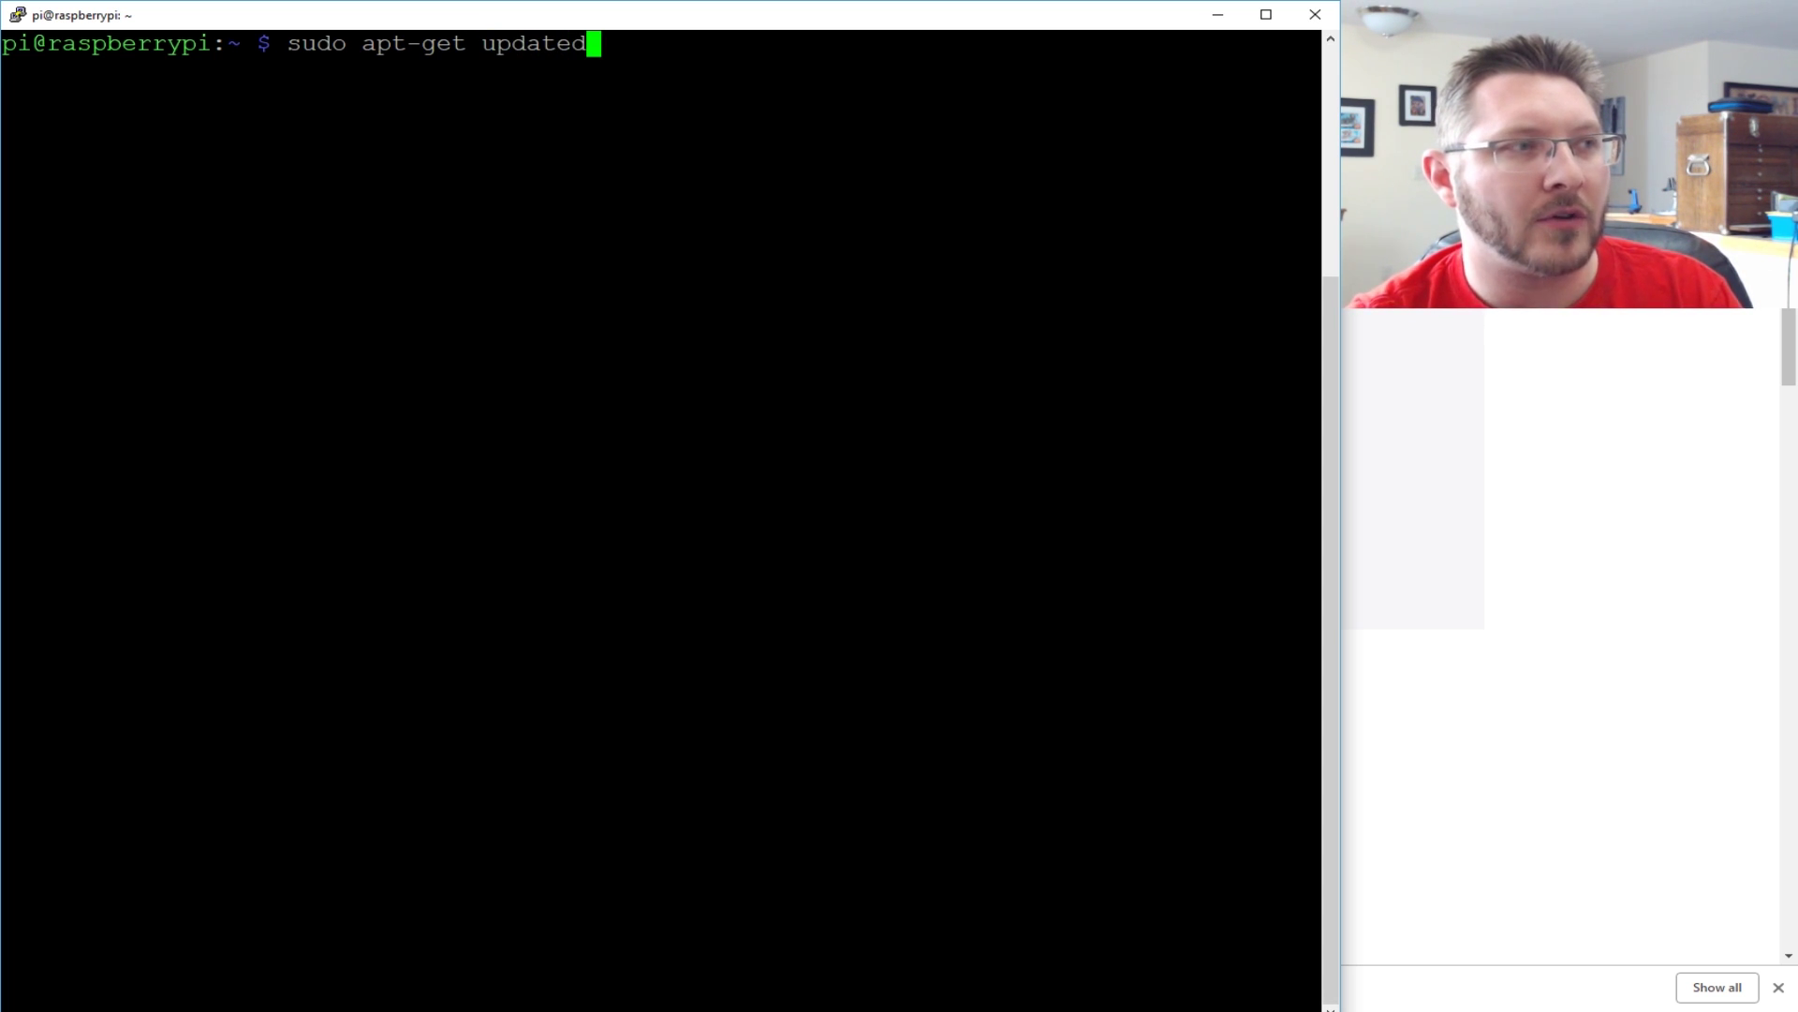
key(BackSpace)
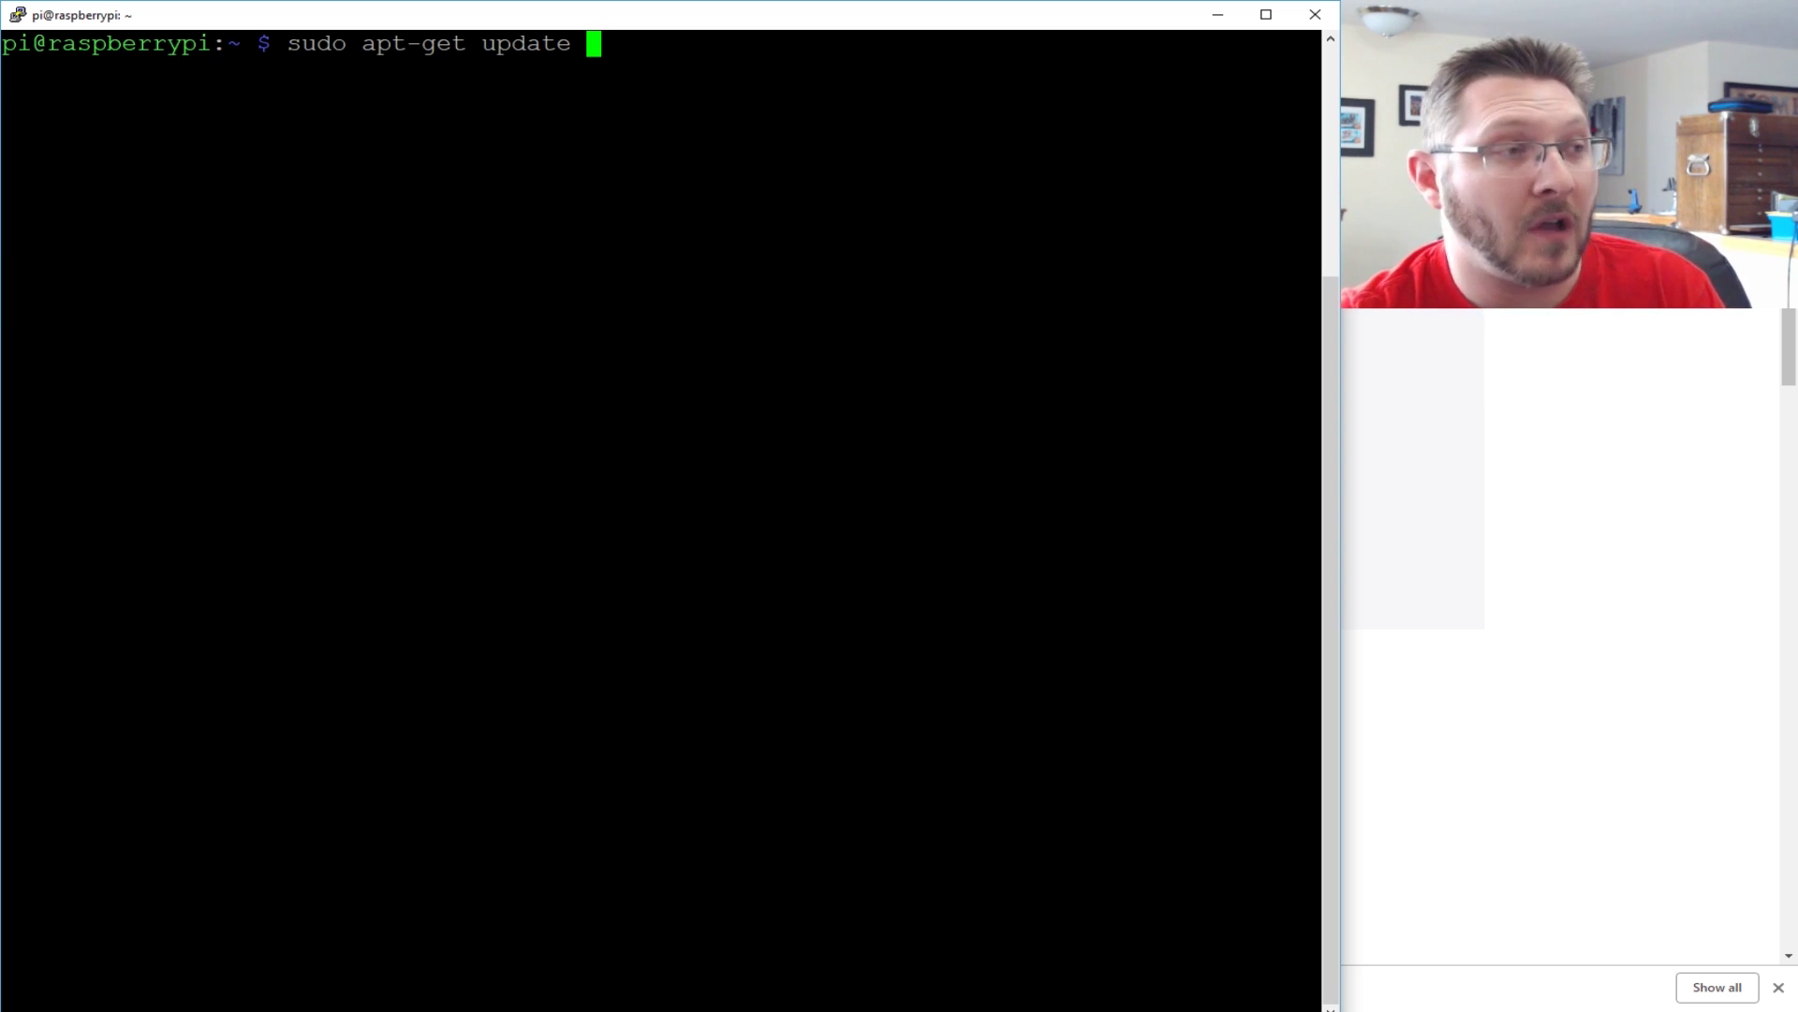
key(BackSpace)
key(BackSpace)
key(BackSpace)
key(BackSpace)
key(BackSpace)
key(BackSpace)
key(BackSpace)
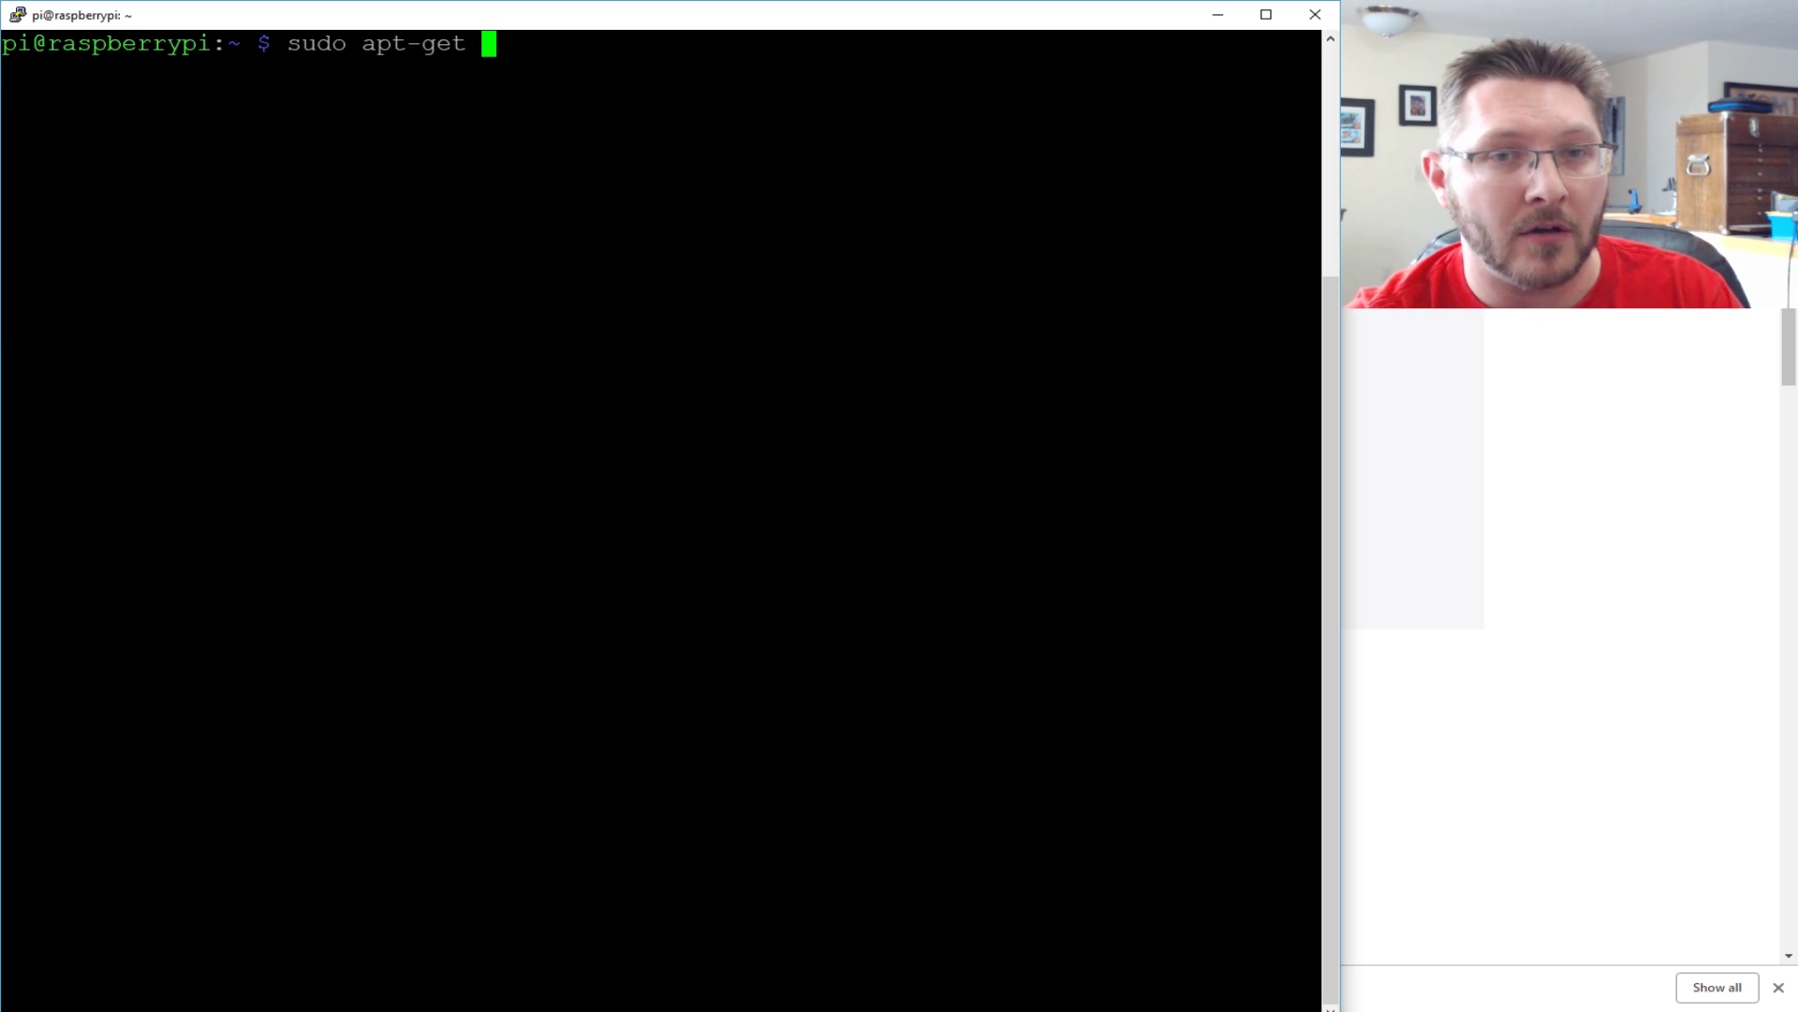
text(install -y)
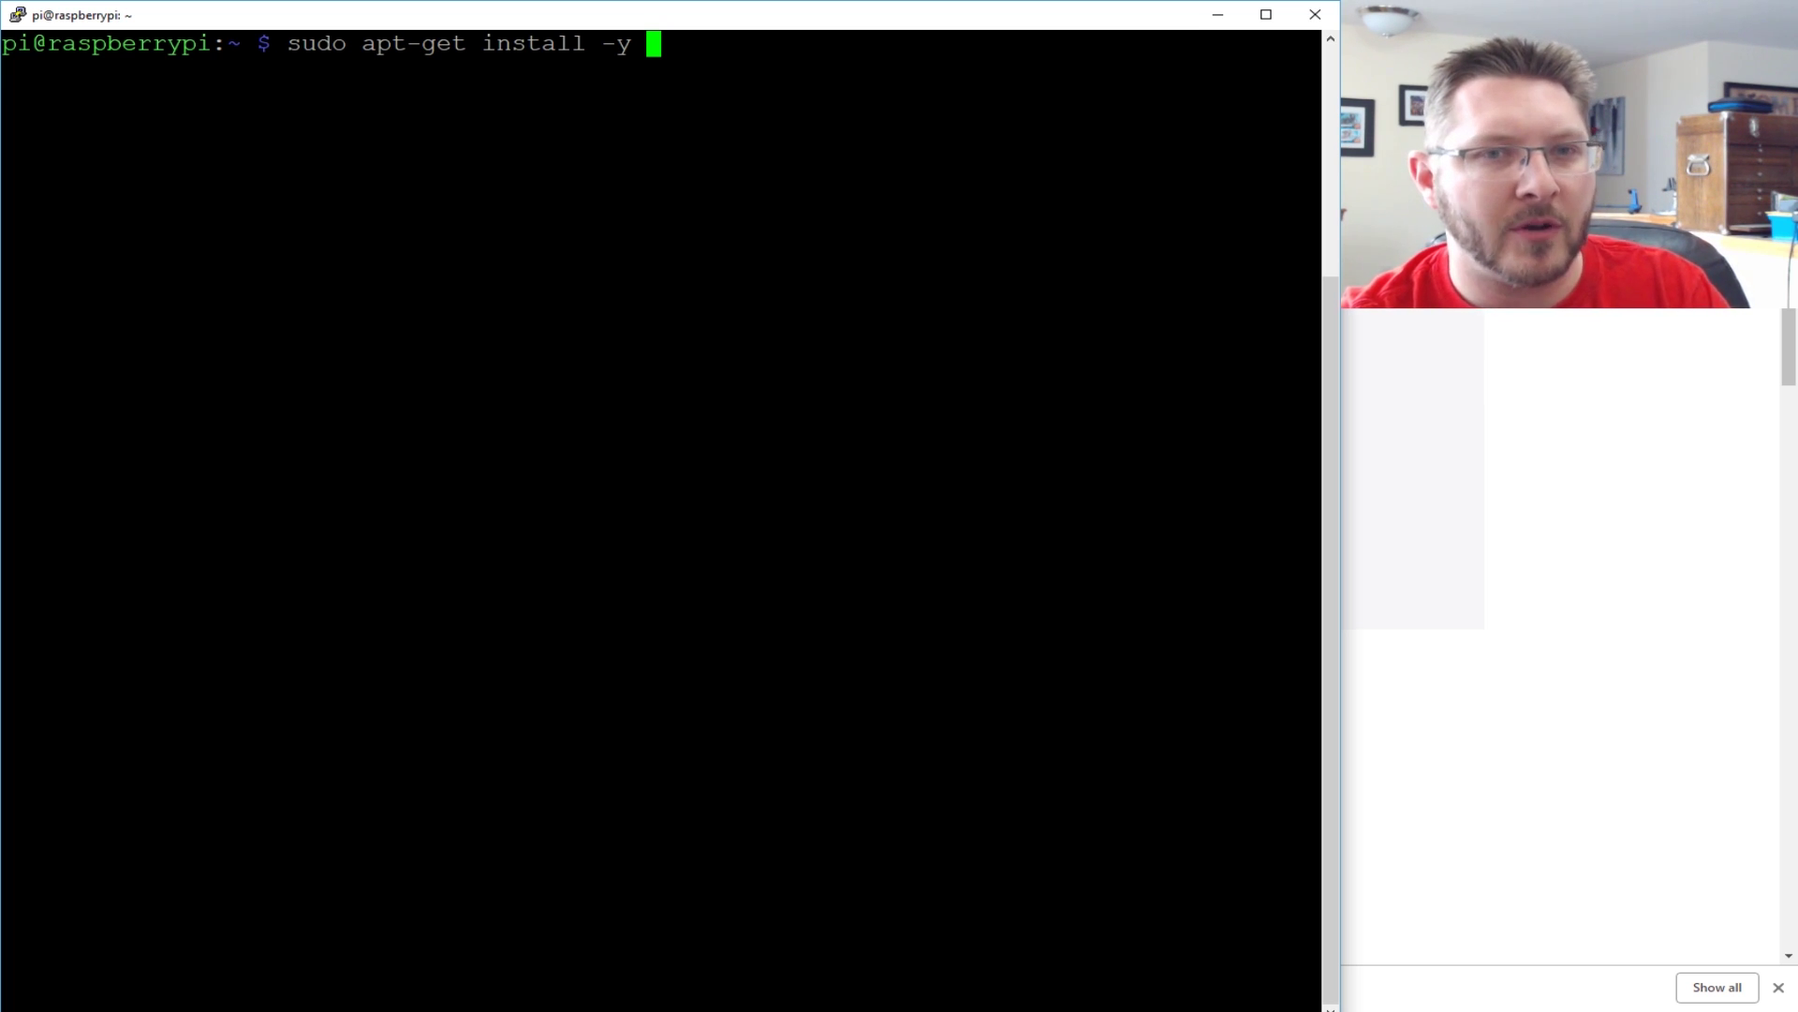
text(apache)
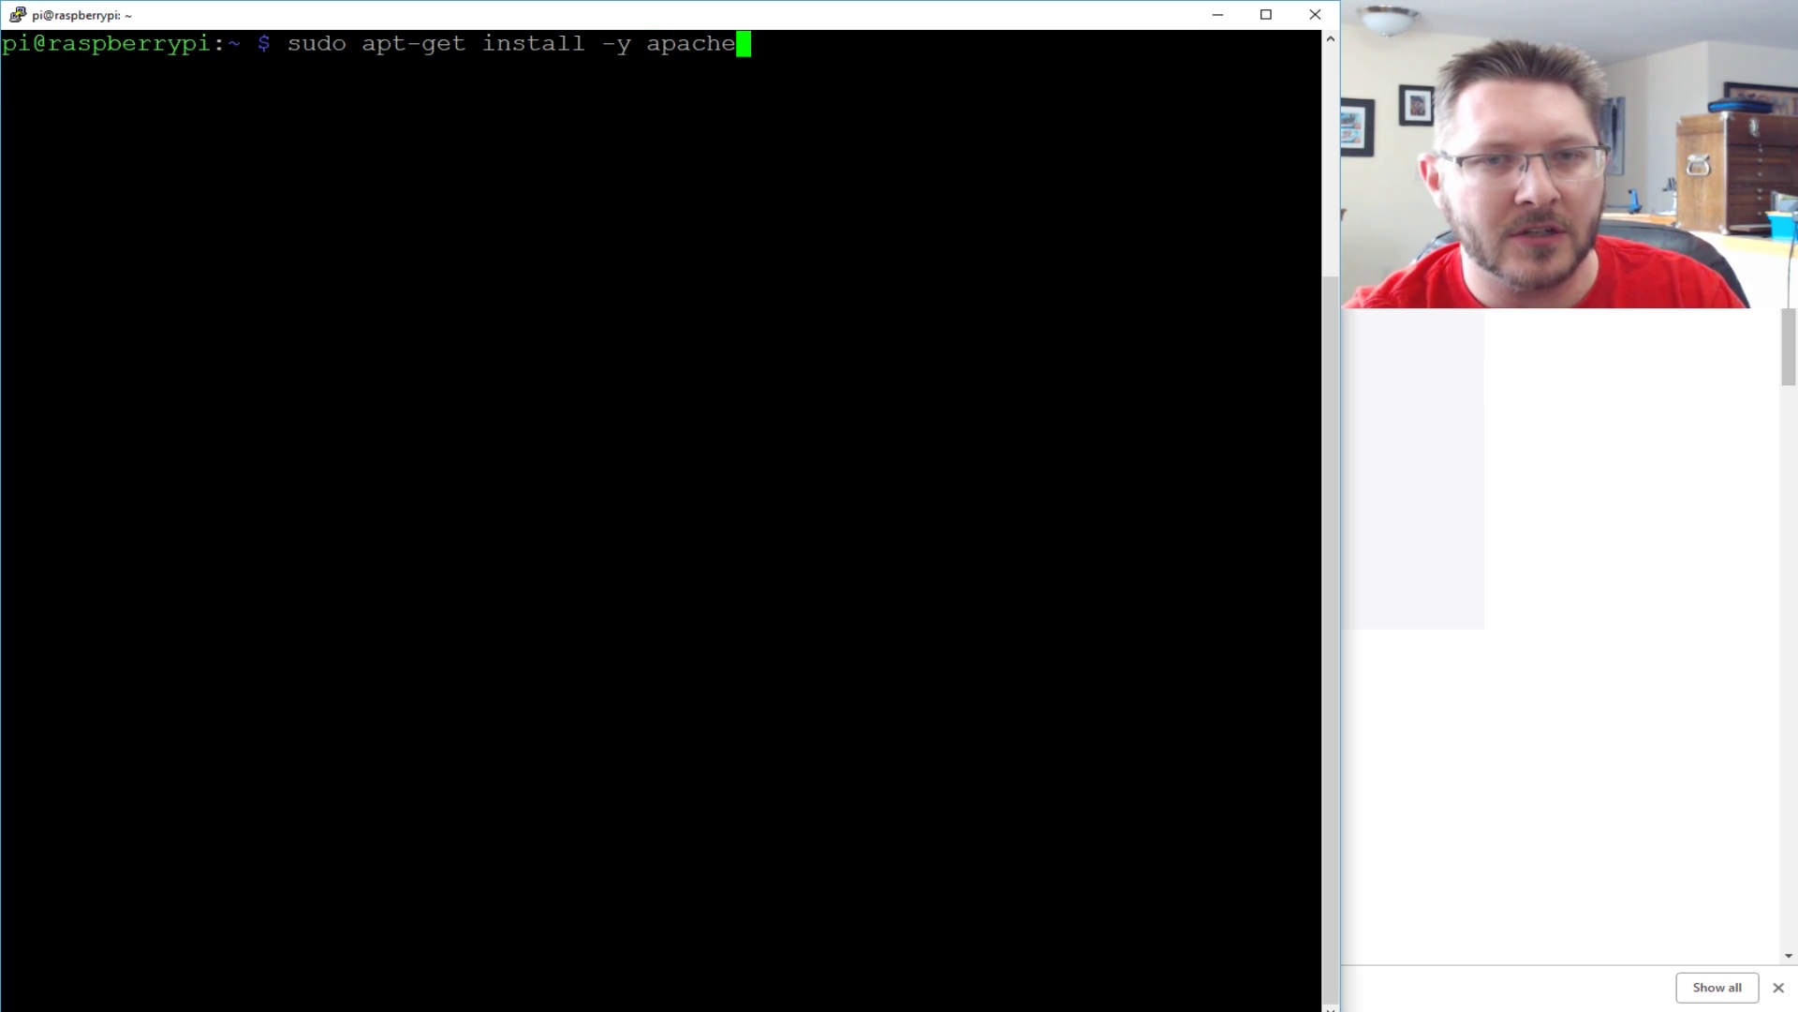
text(2 mar)
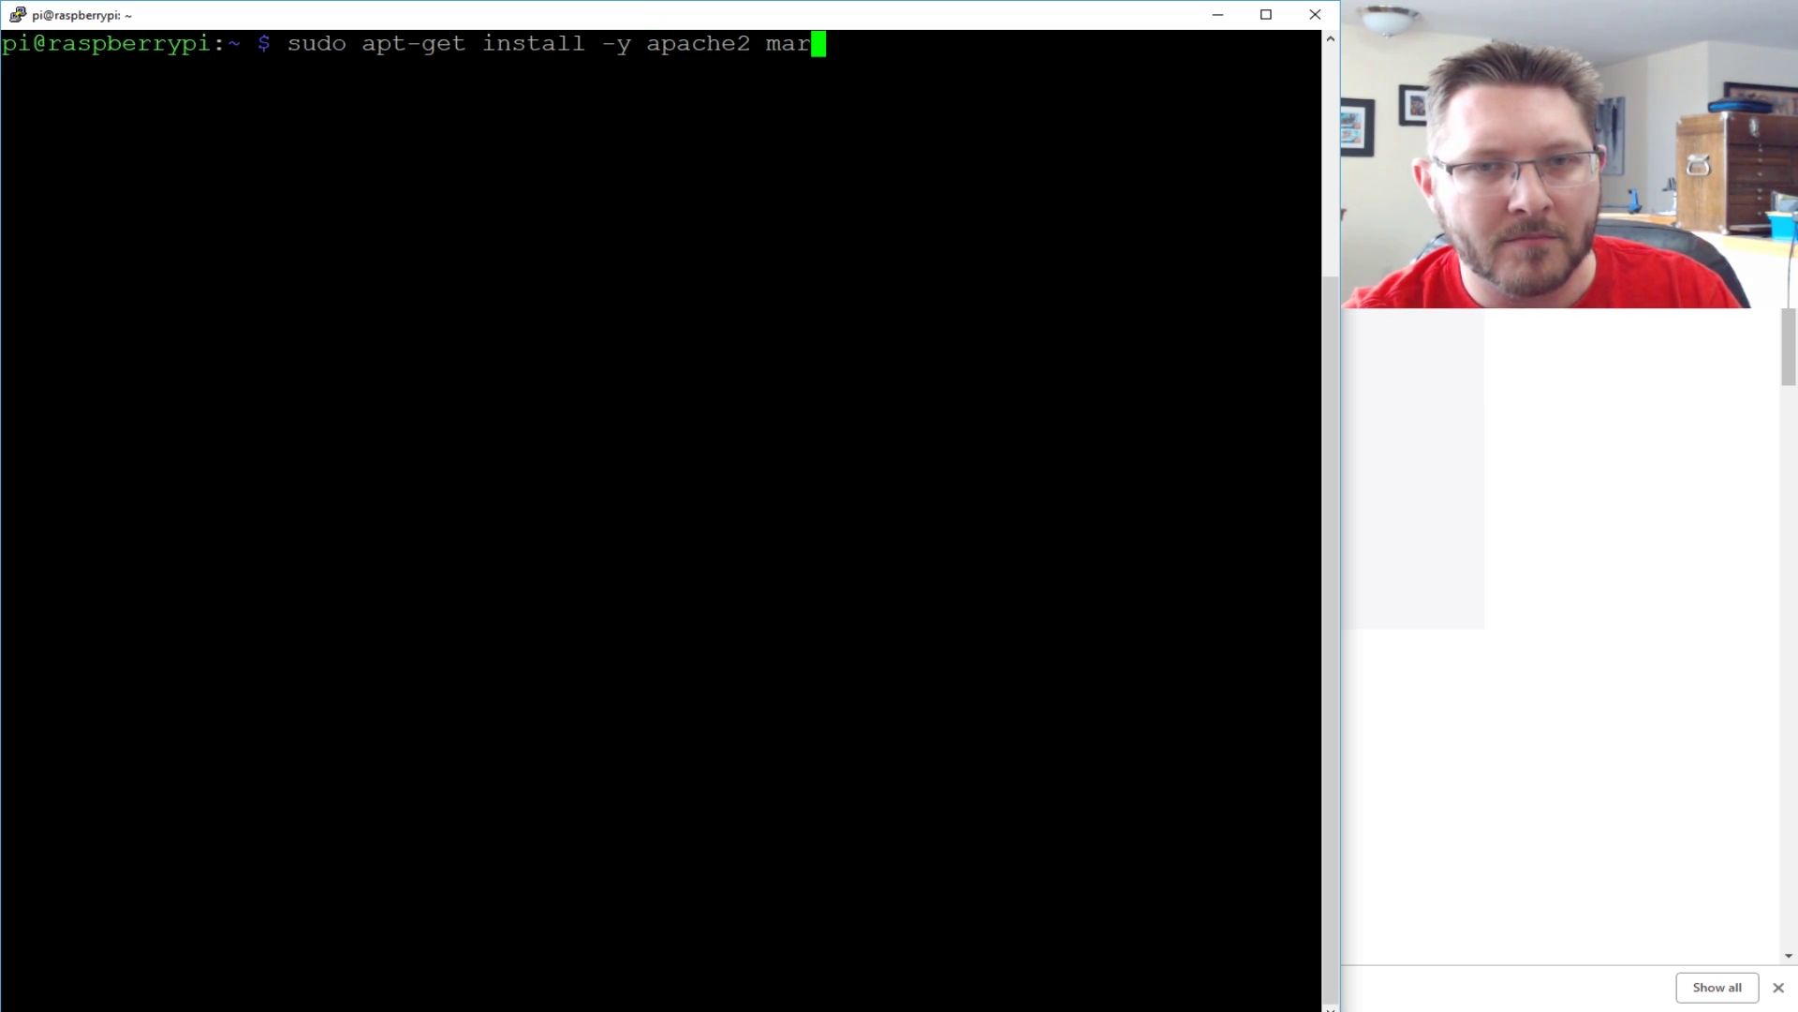
text(i)
text(ad)
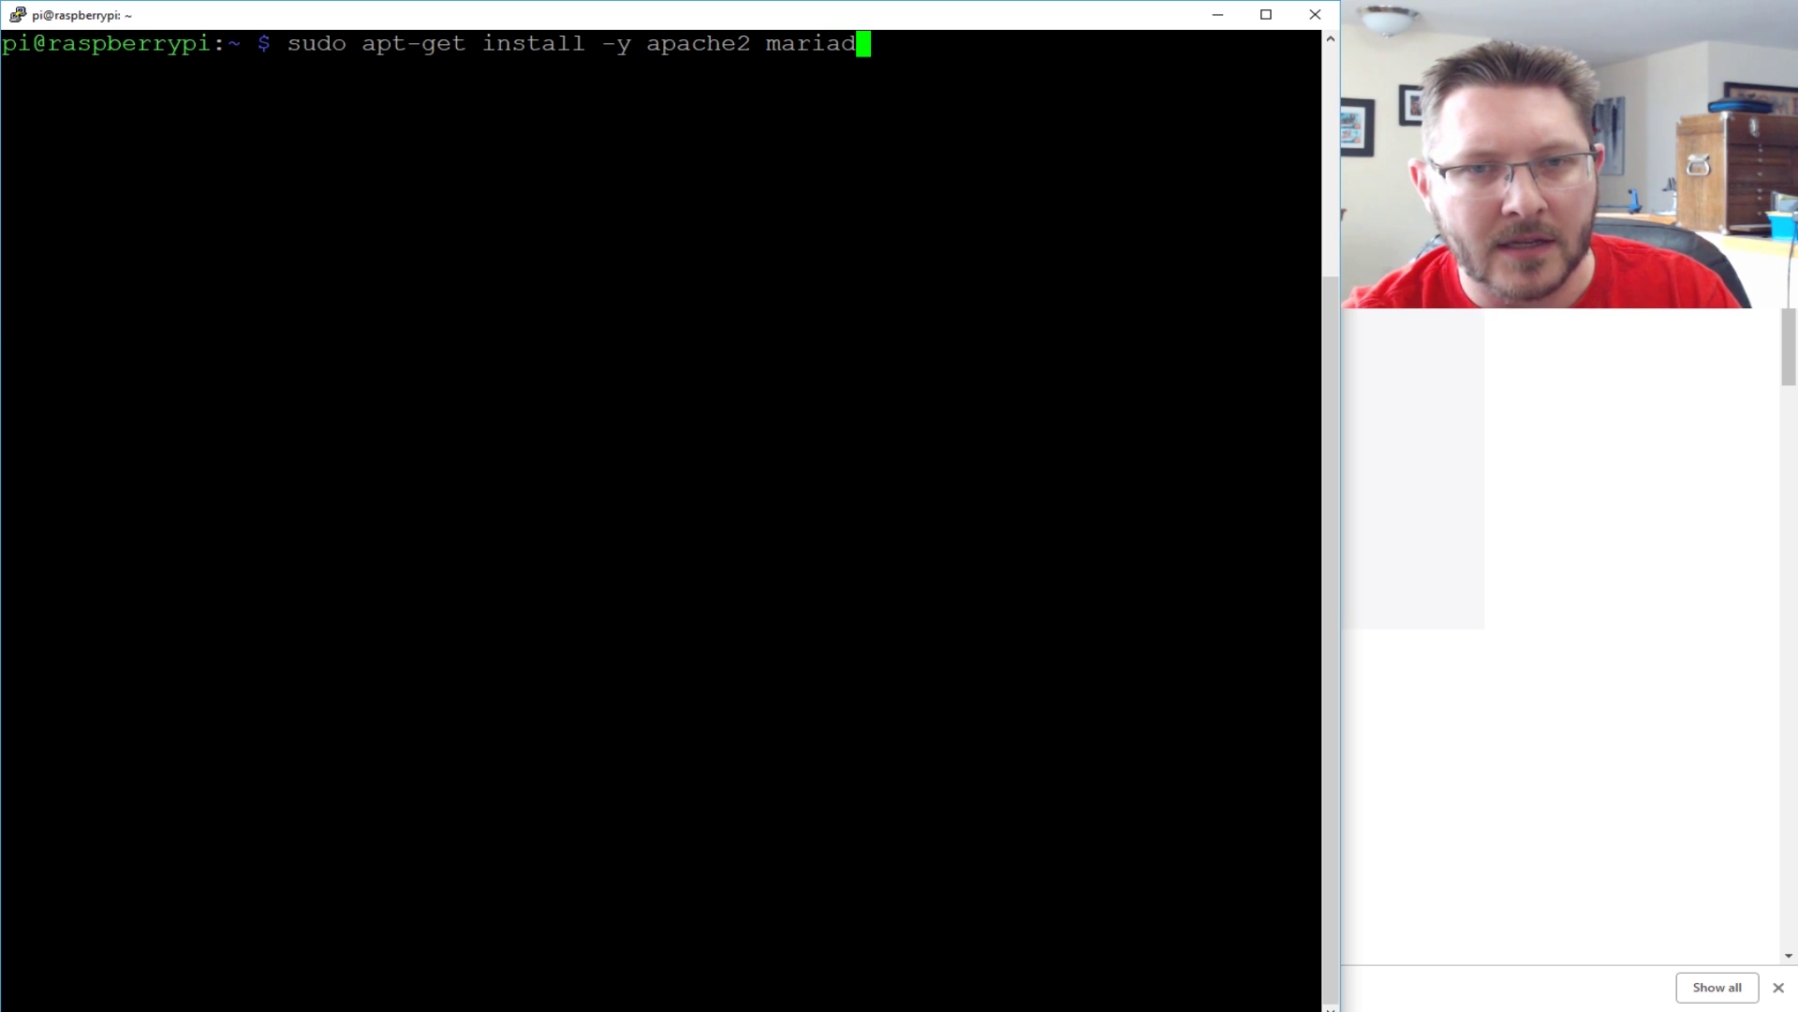
text(b-server lib)
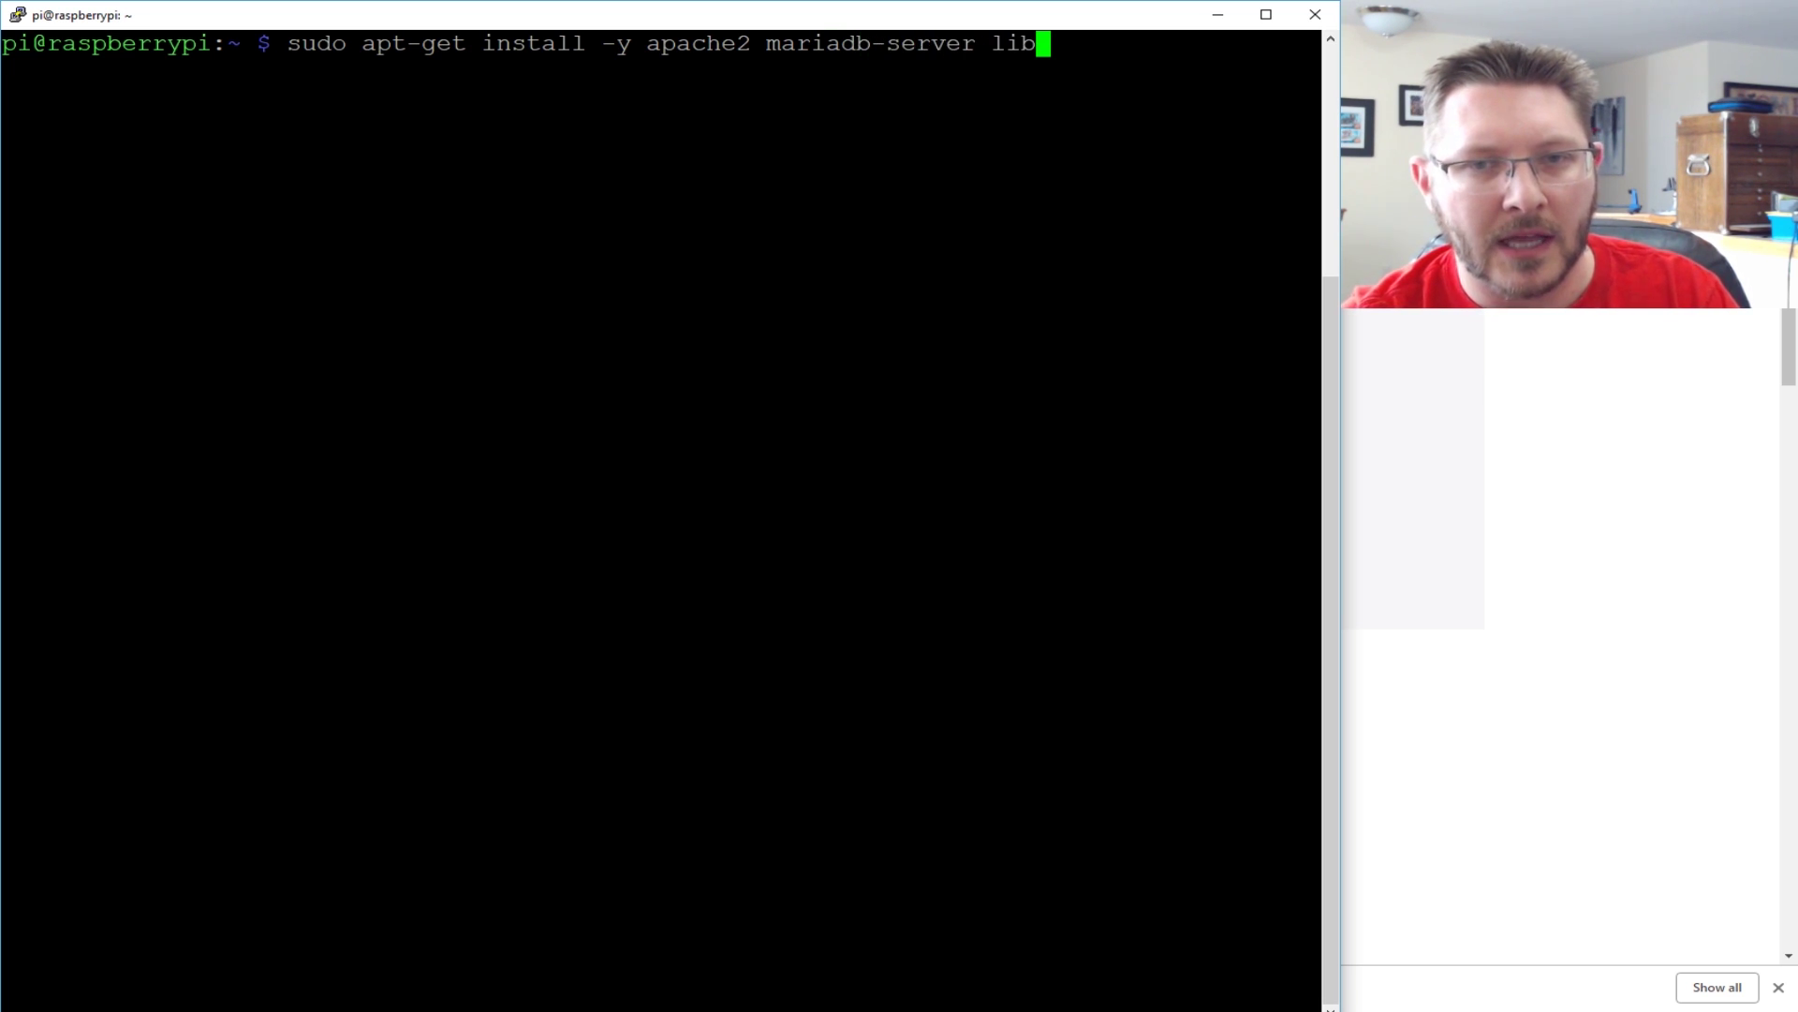
text(apache2-m)
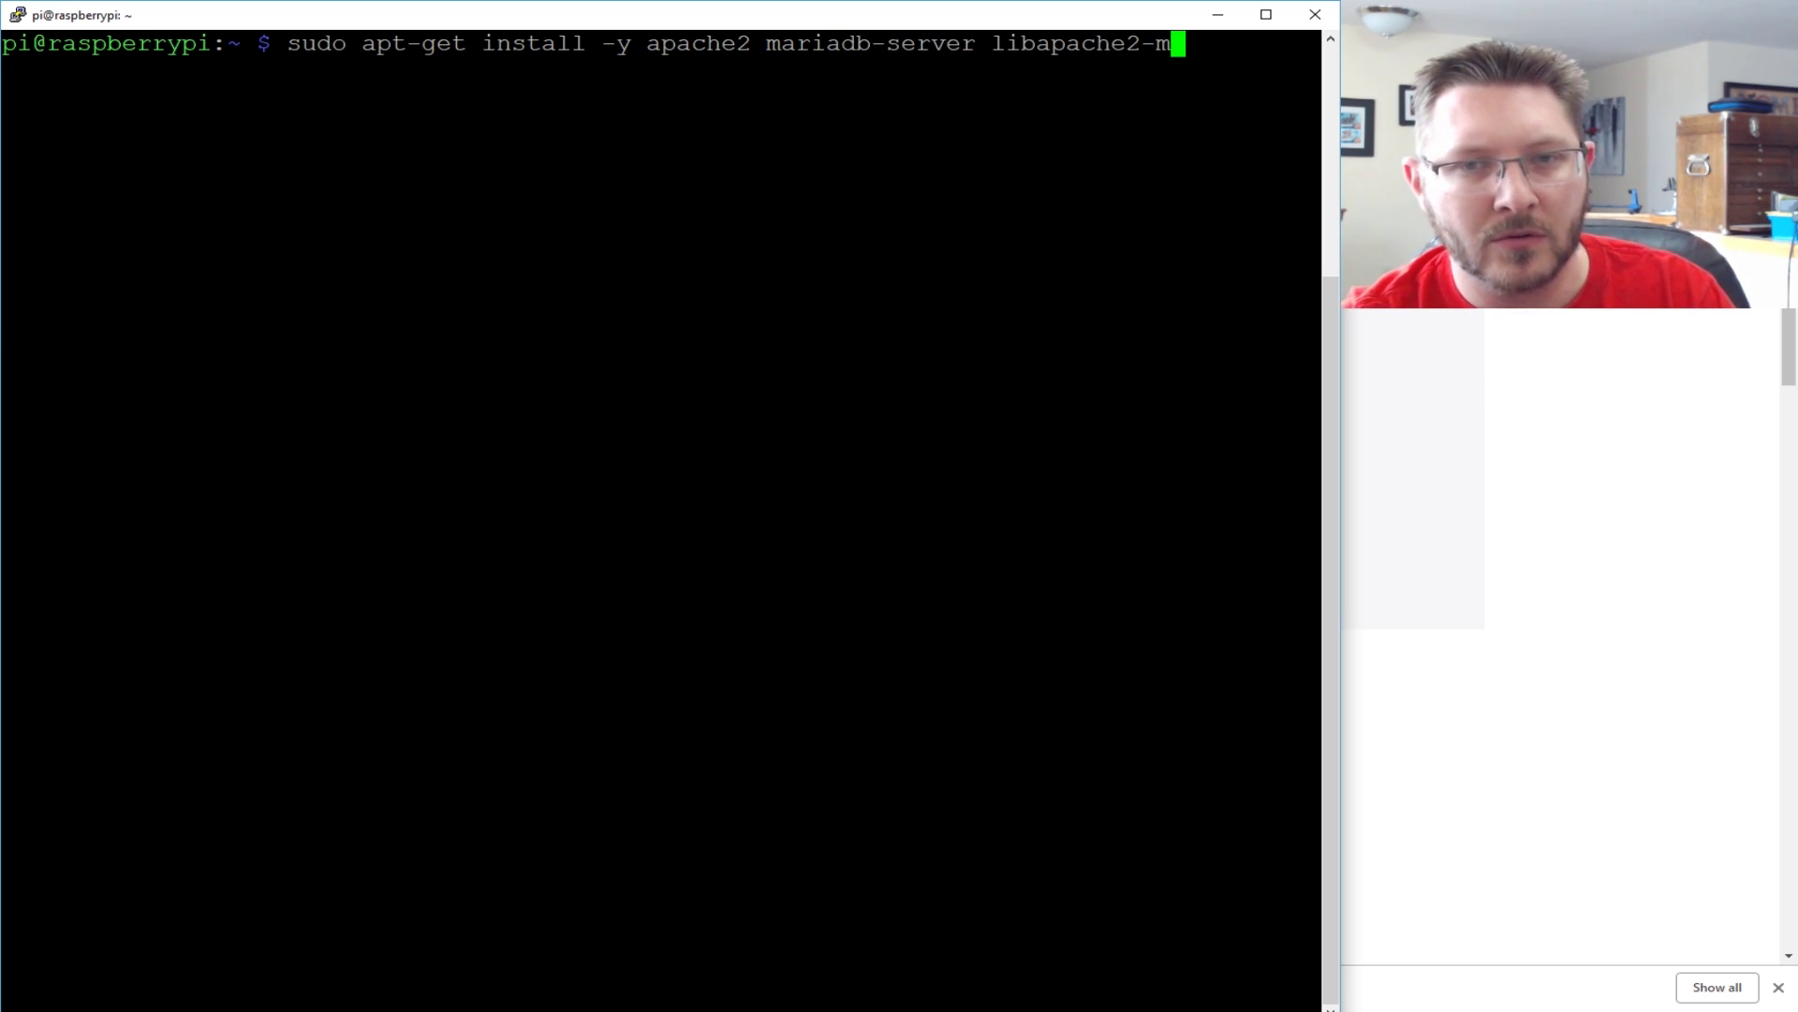
text(od-php7.0)
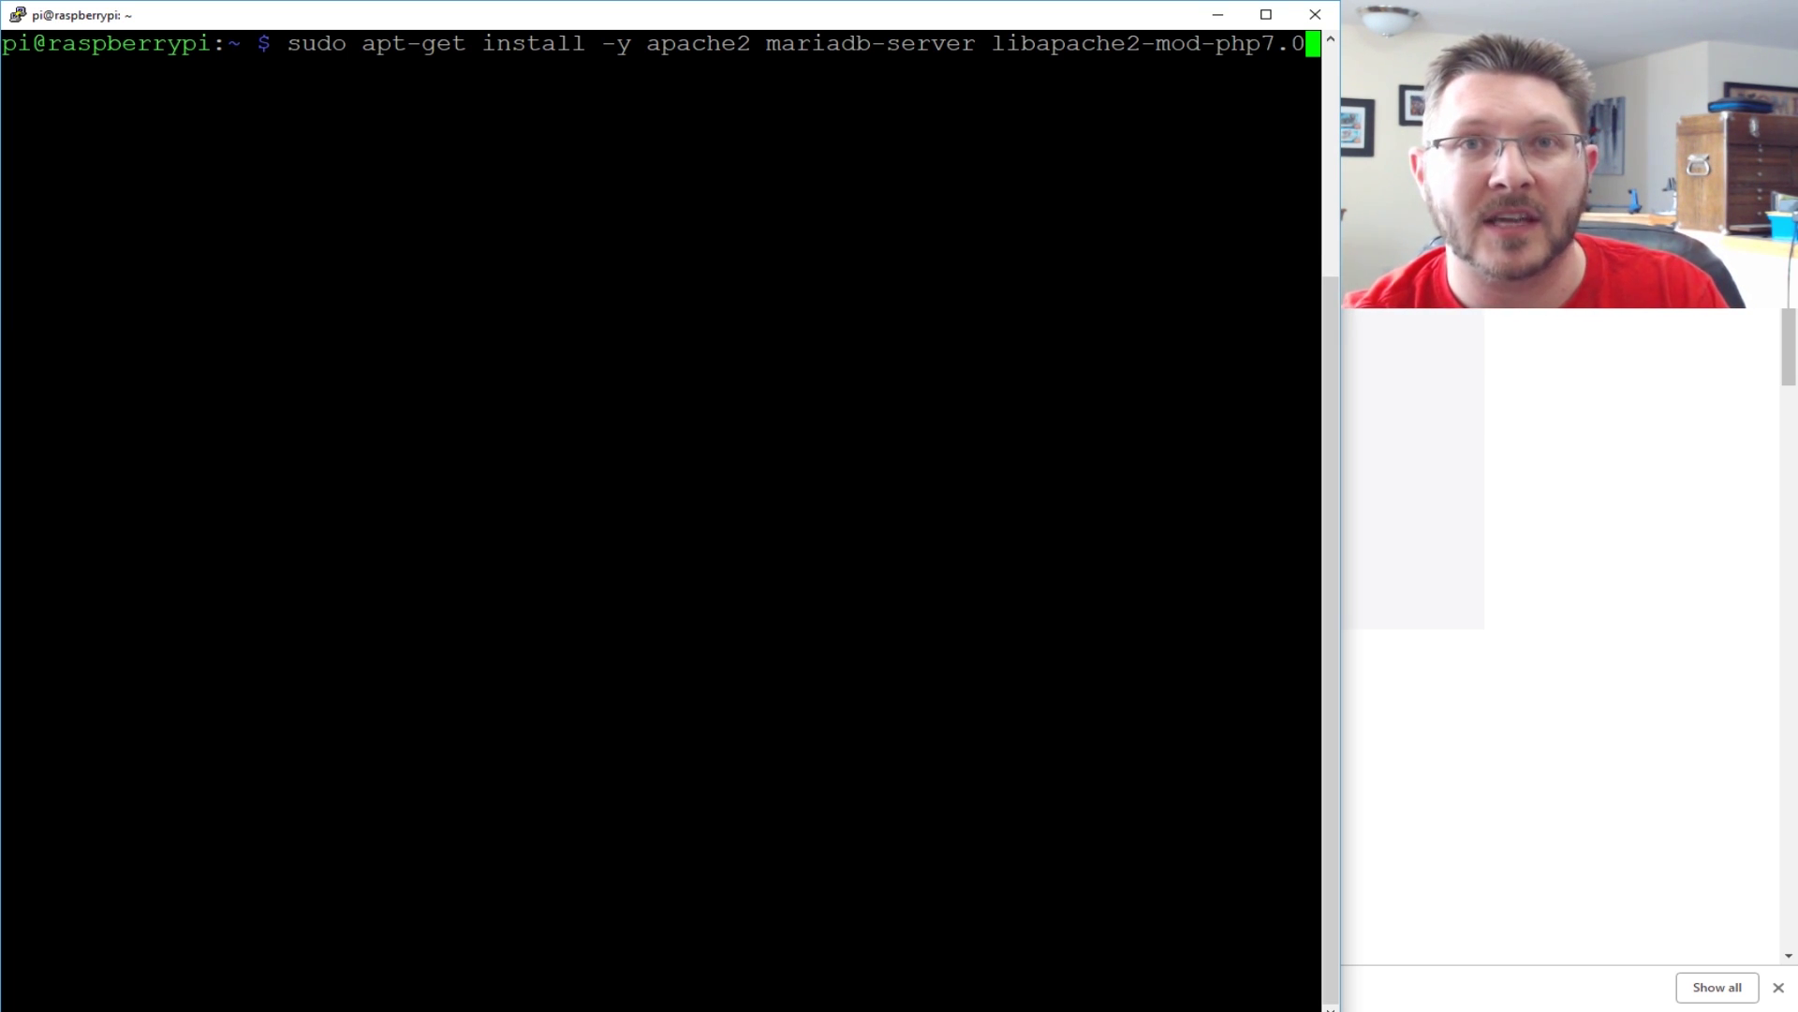
text(php7.0-gd php7.0-jhson php7.0-mysql php7.0-curl php7.0-intl php7.0-mcrypt php-imagick php7.0-zip php7.0-xml php7.0-mbstring)
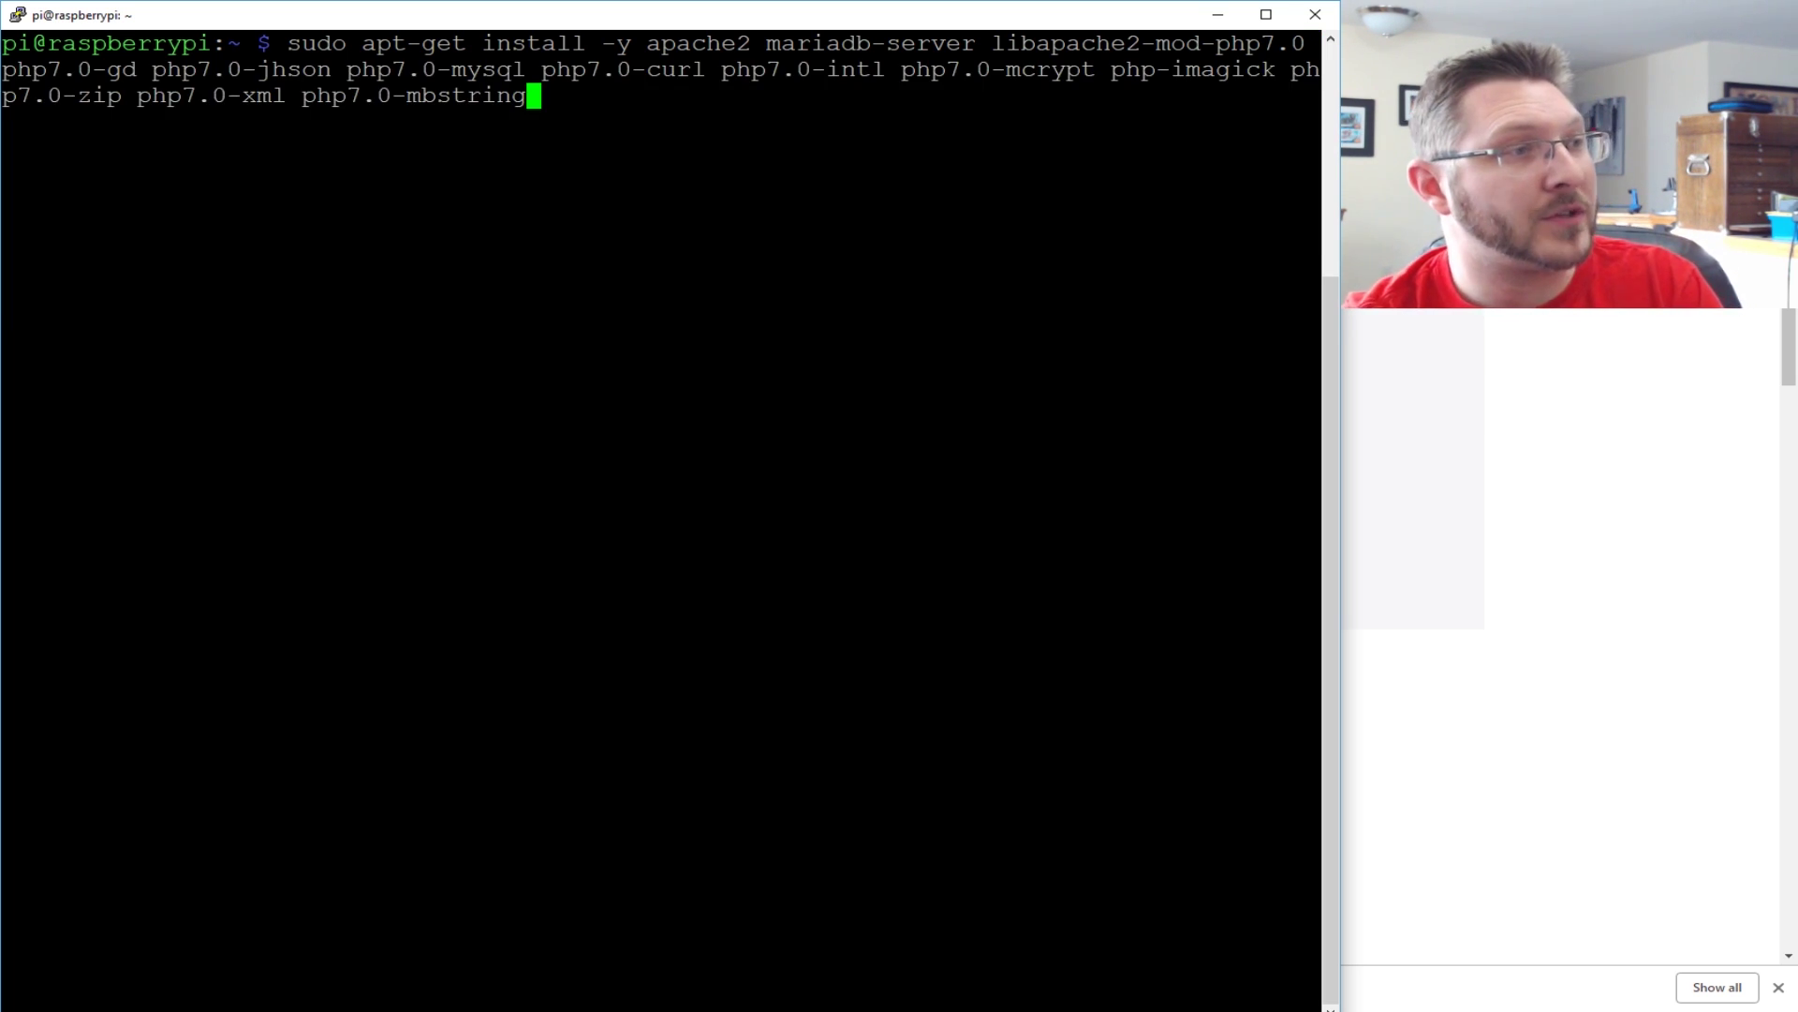
key(Return)
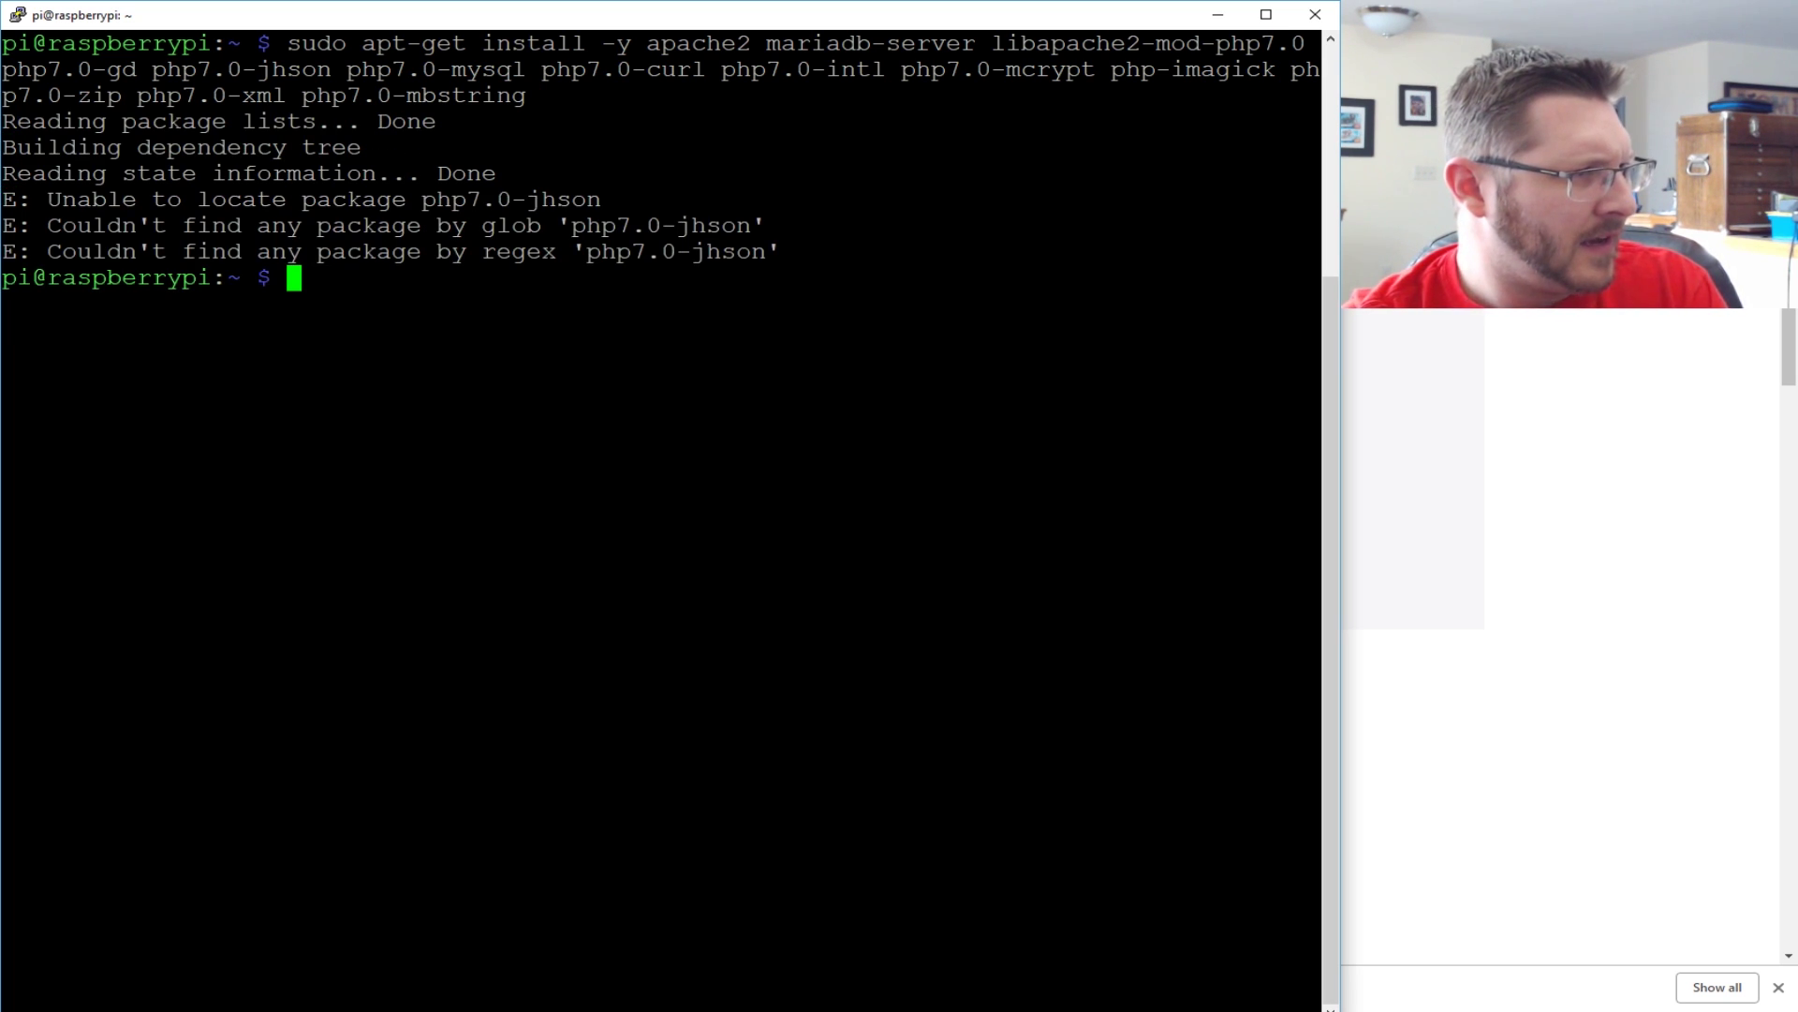
- Rerun the install command with php7.0-jhson corrected to php7.0-json
key(Up)
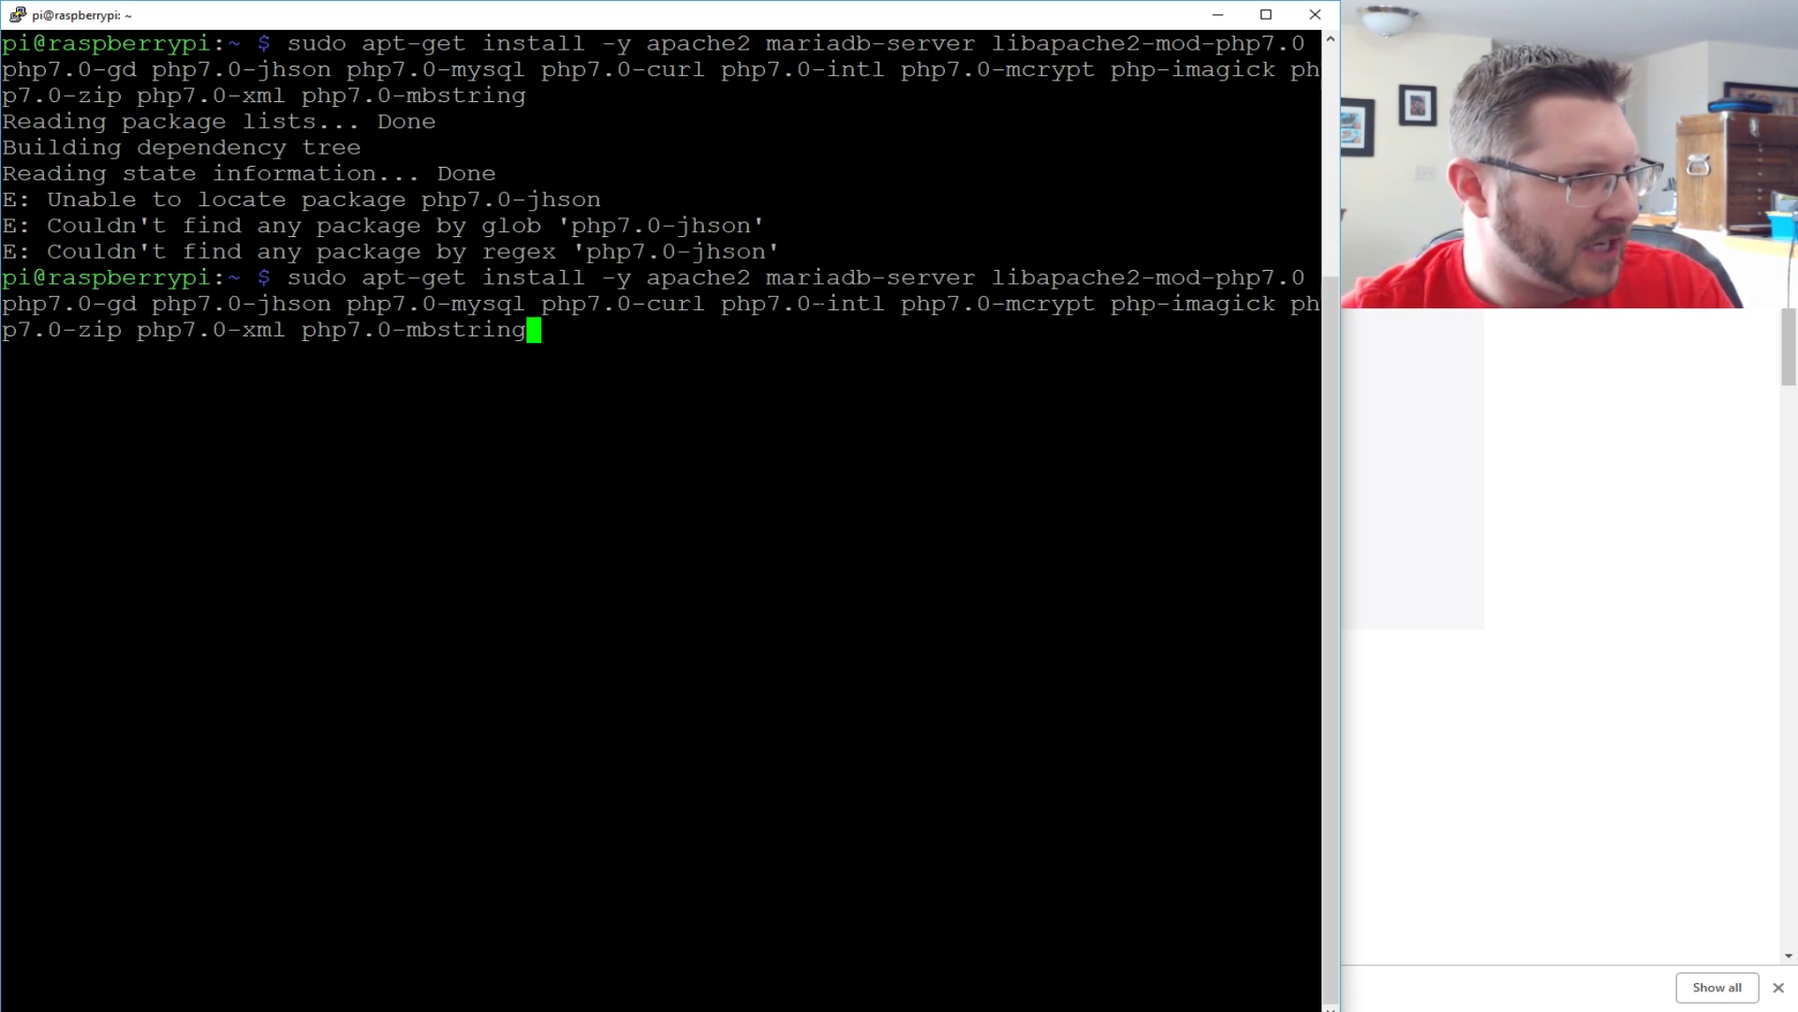
key(Left)
key(Left)
key(Left)
key(Left)
key(Left)
key(Left)
key(Left)
key(Left)
key(Left)
key(Left)
key(Left)
key(Left)
key(Left)
key(Left)
key(Left)
key(Left)
key(Left)
key(Left)
key(Left)
key(Left)
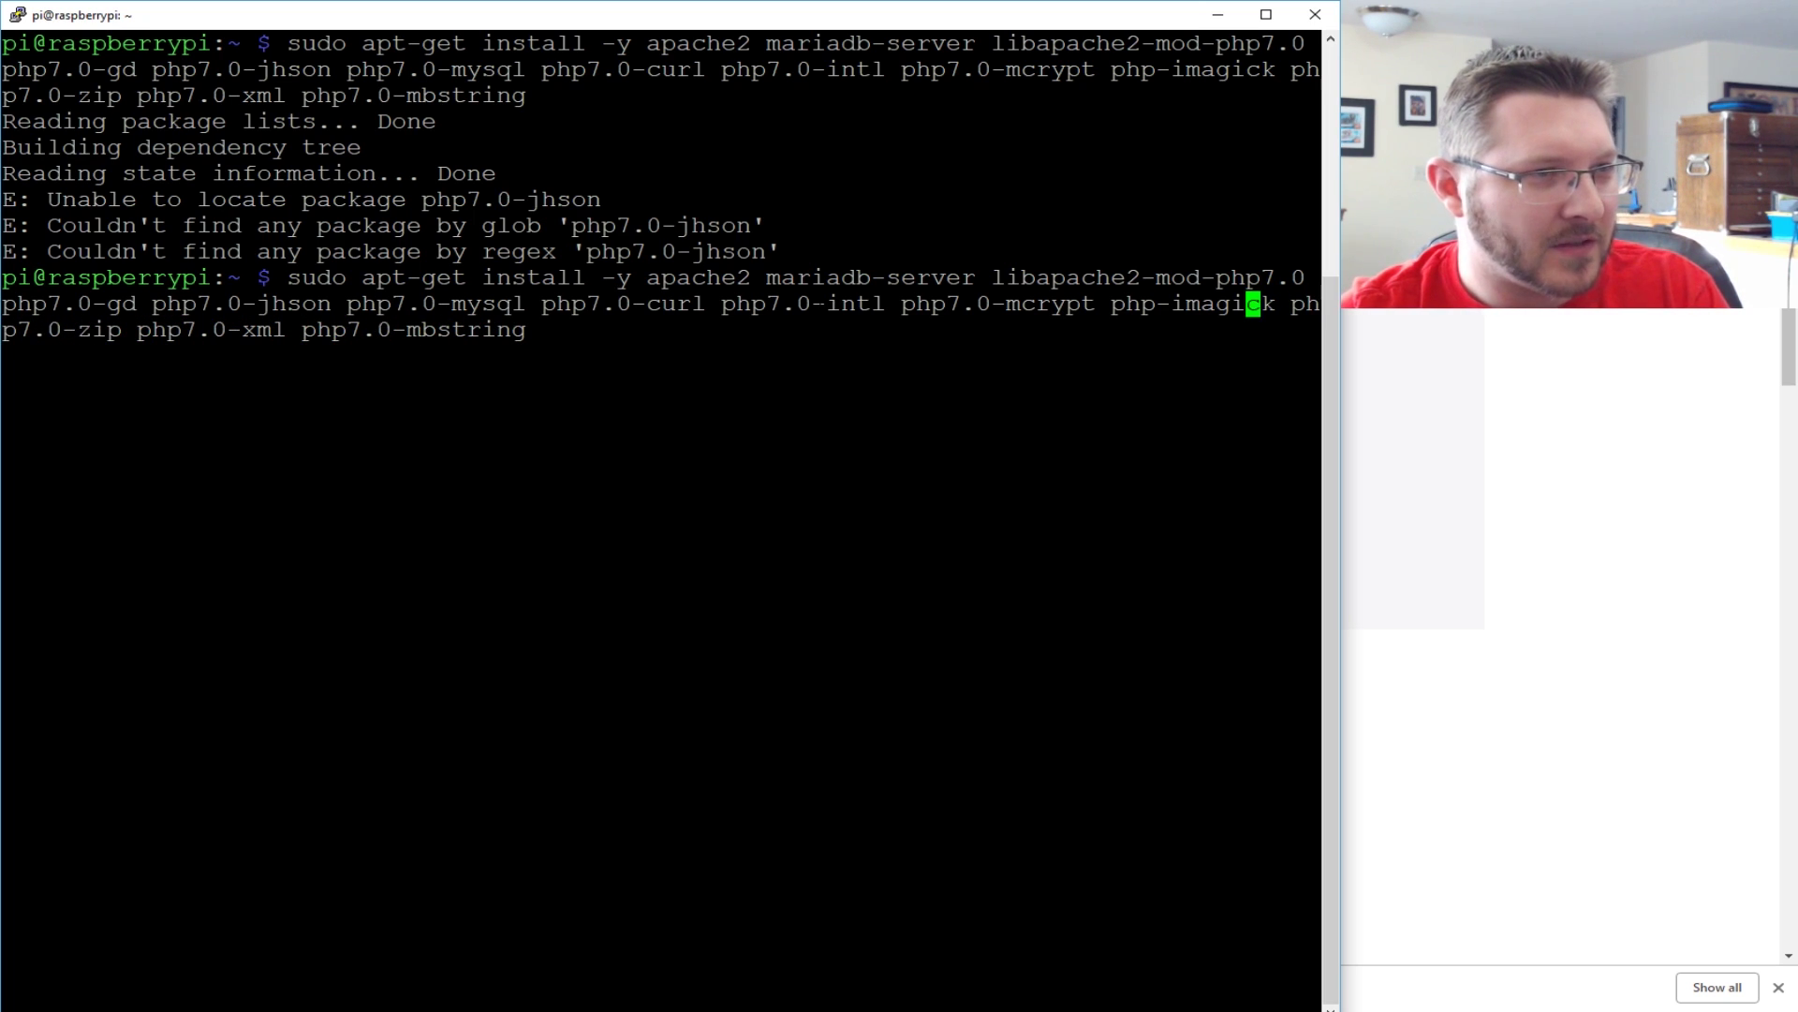
key(Left)
key(Left)
key(Left)
key(Left)
key(Left)
key(Left)
key(Left)
key(Left)
key(Left)
key(Left)
key(Left)
key(Left)
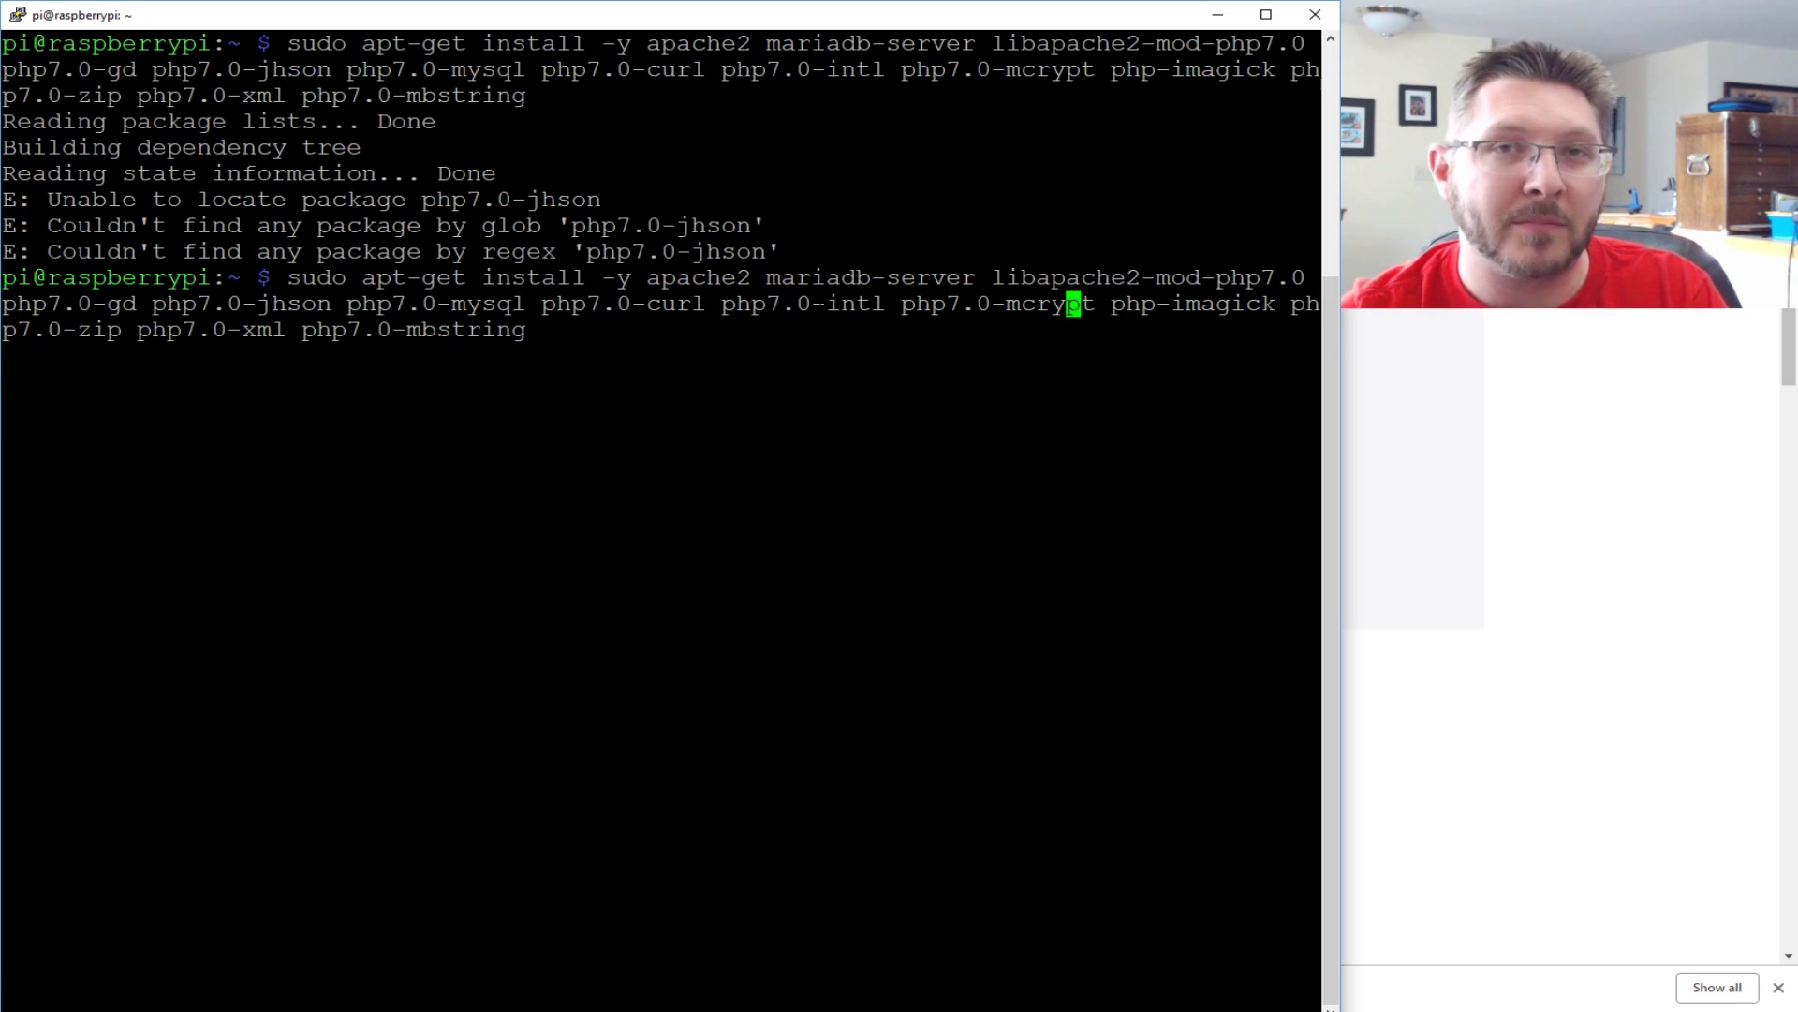
key(Left)
key(Left)
key(Left)
key(Left)
key(Left)
key(Left)
key(Left)
key(Left)
key(Left)
key(Left)
key(Left)
key(Left)
key(Left)
key(Left)
key(Left)
key(Left)
key(Left)
key(Left)
key(Left)
key(Left)
key(Left)
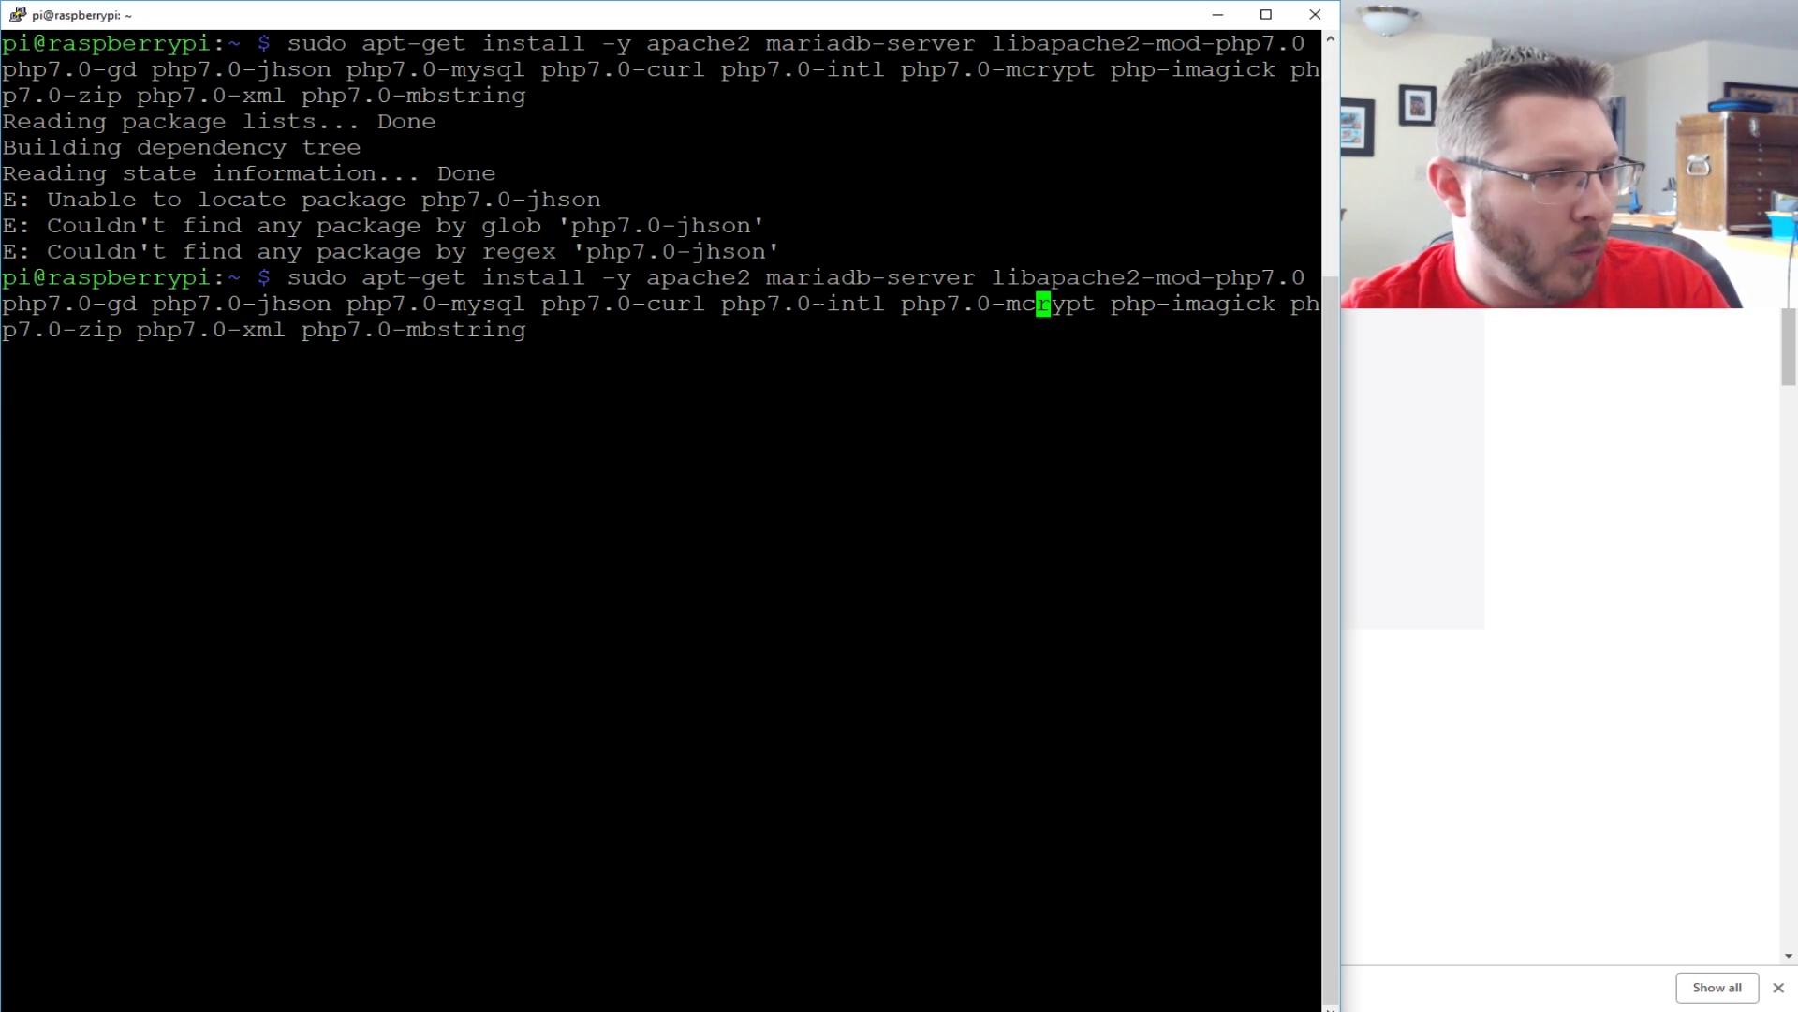
key(Left)
key(Left)
key(Left)
key(Left)
key(Left)
key(Left)
key(Left)
key(Left)
key(Left)
key(Left)
key(Left)
key(Left)
key(Left)
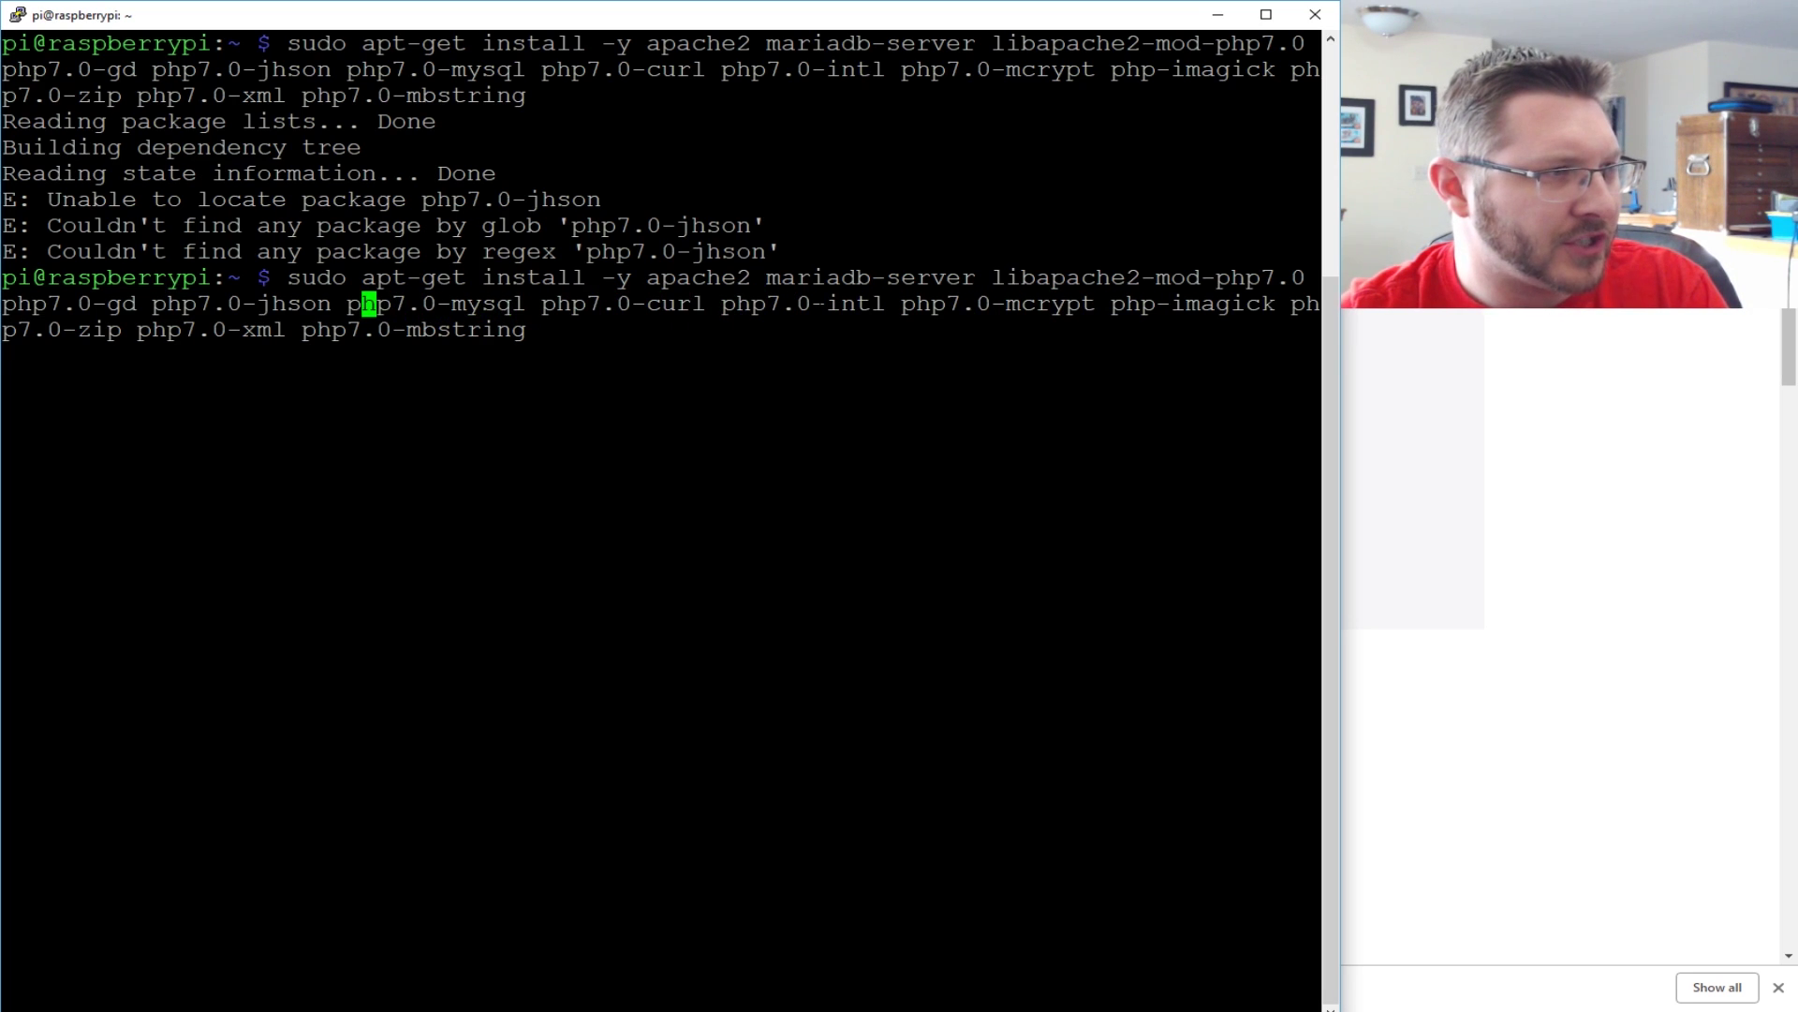
key(BackSpace)
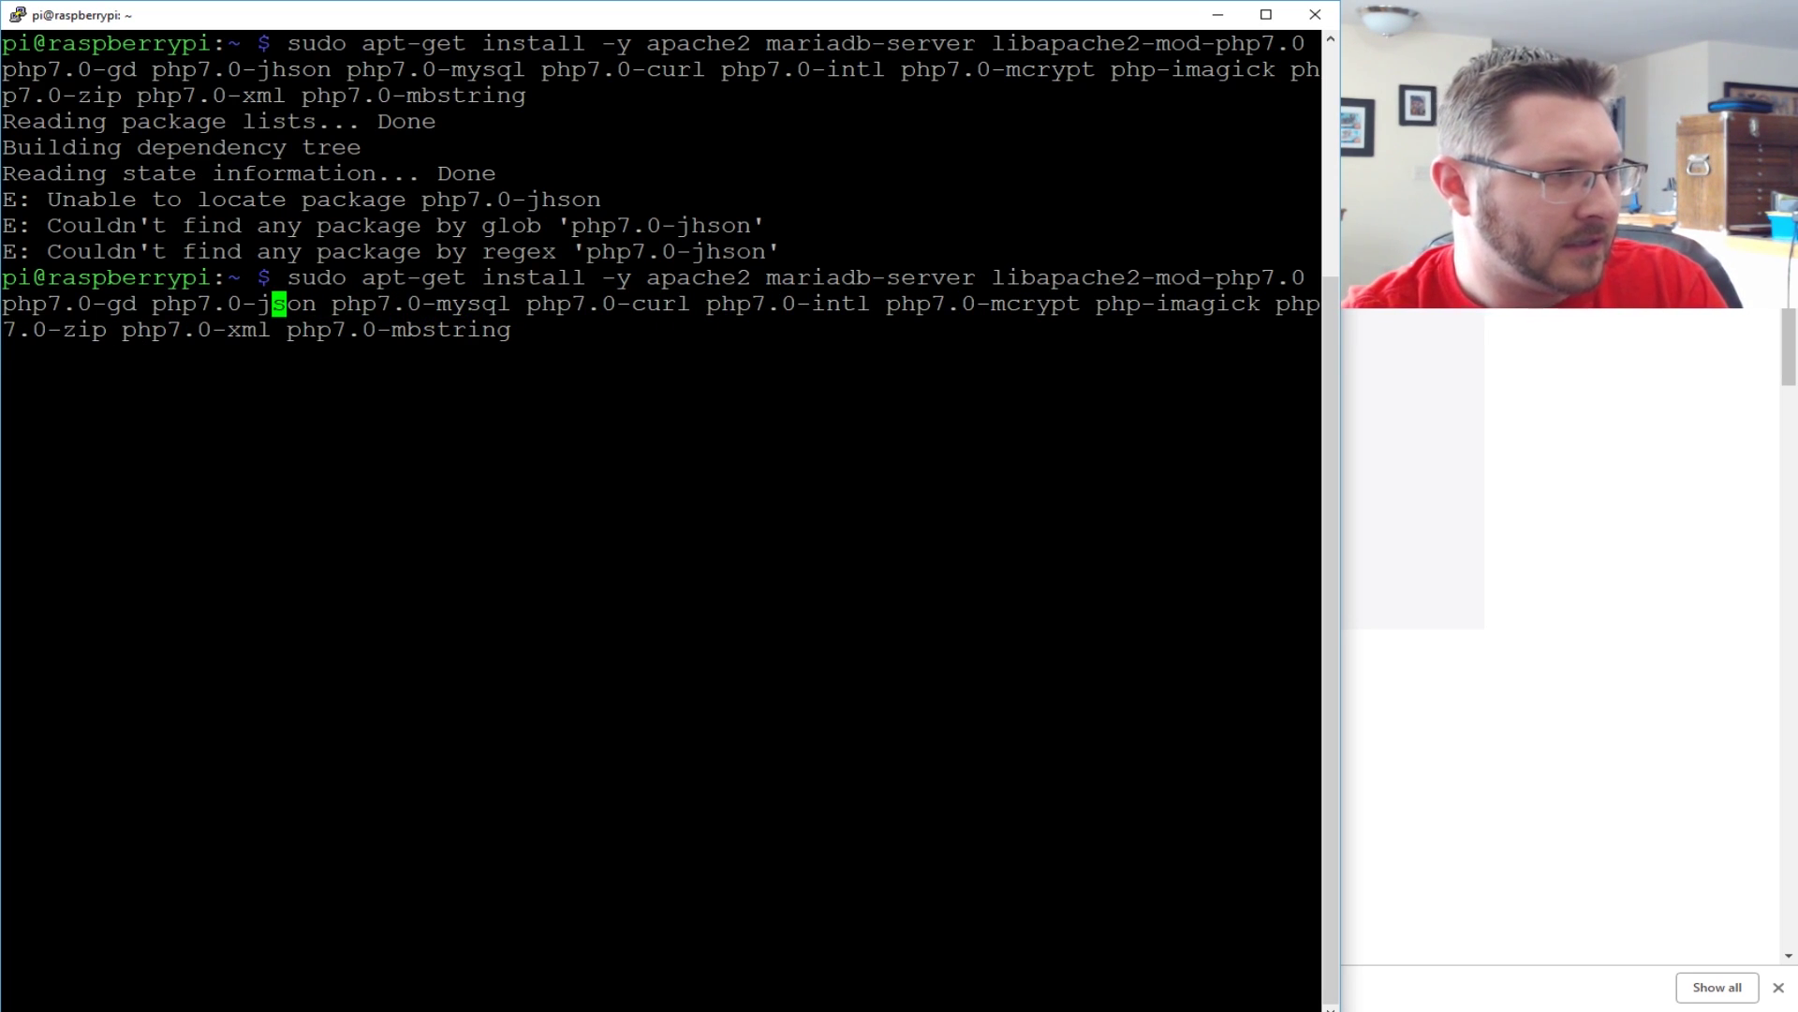
key(Return)
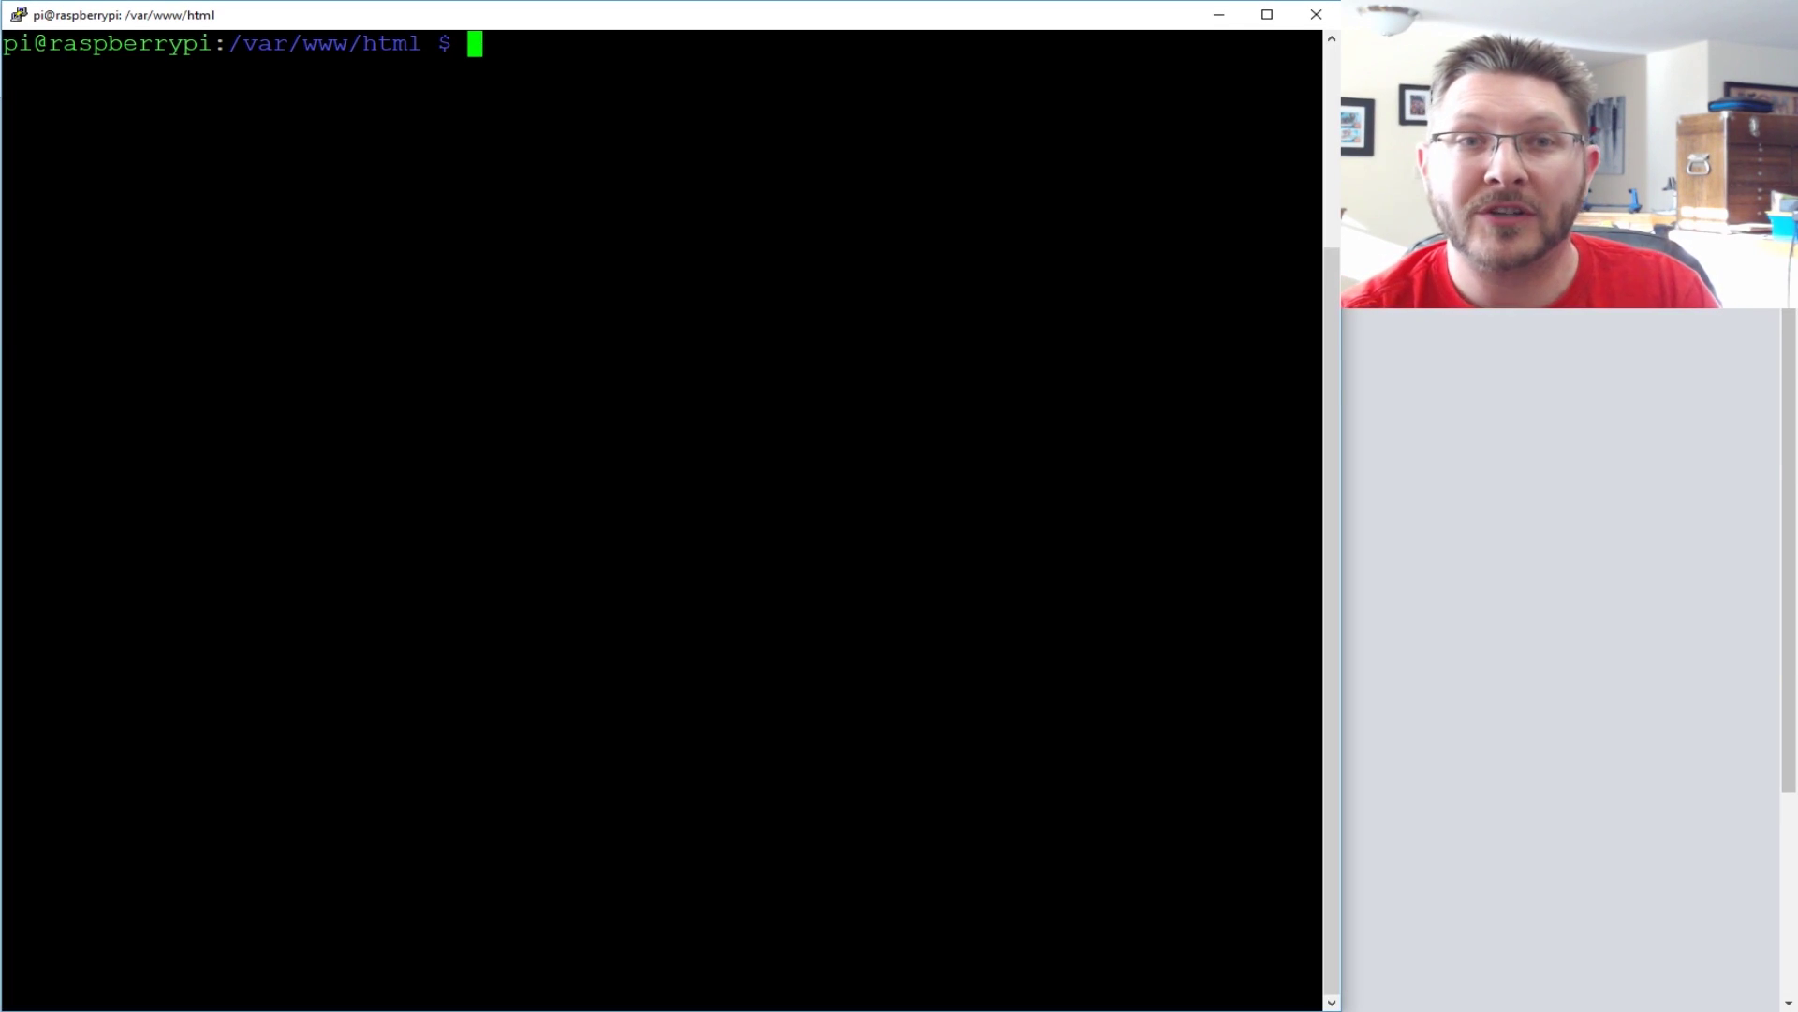
- Restart Apache with sudo service apache2 restart and list /var/www/html using ls -l
text(sudo ser)
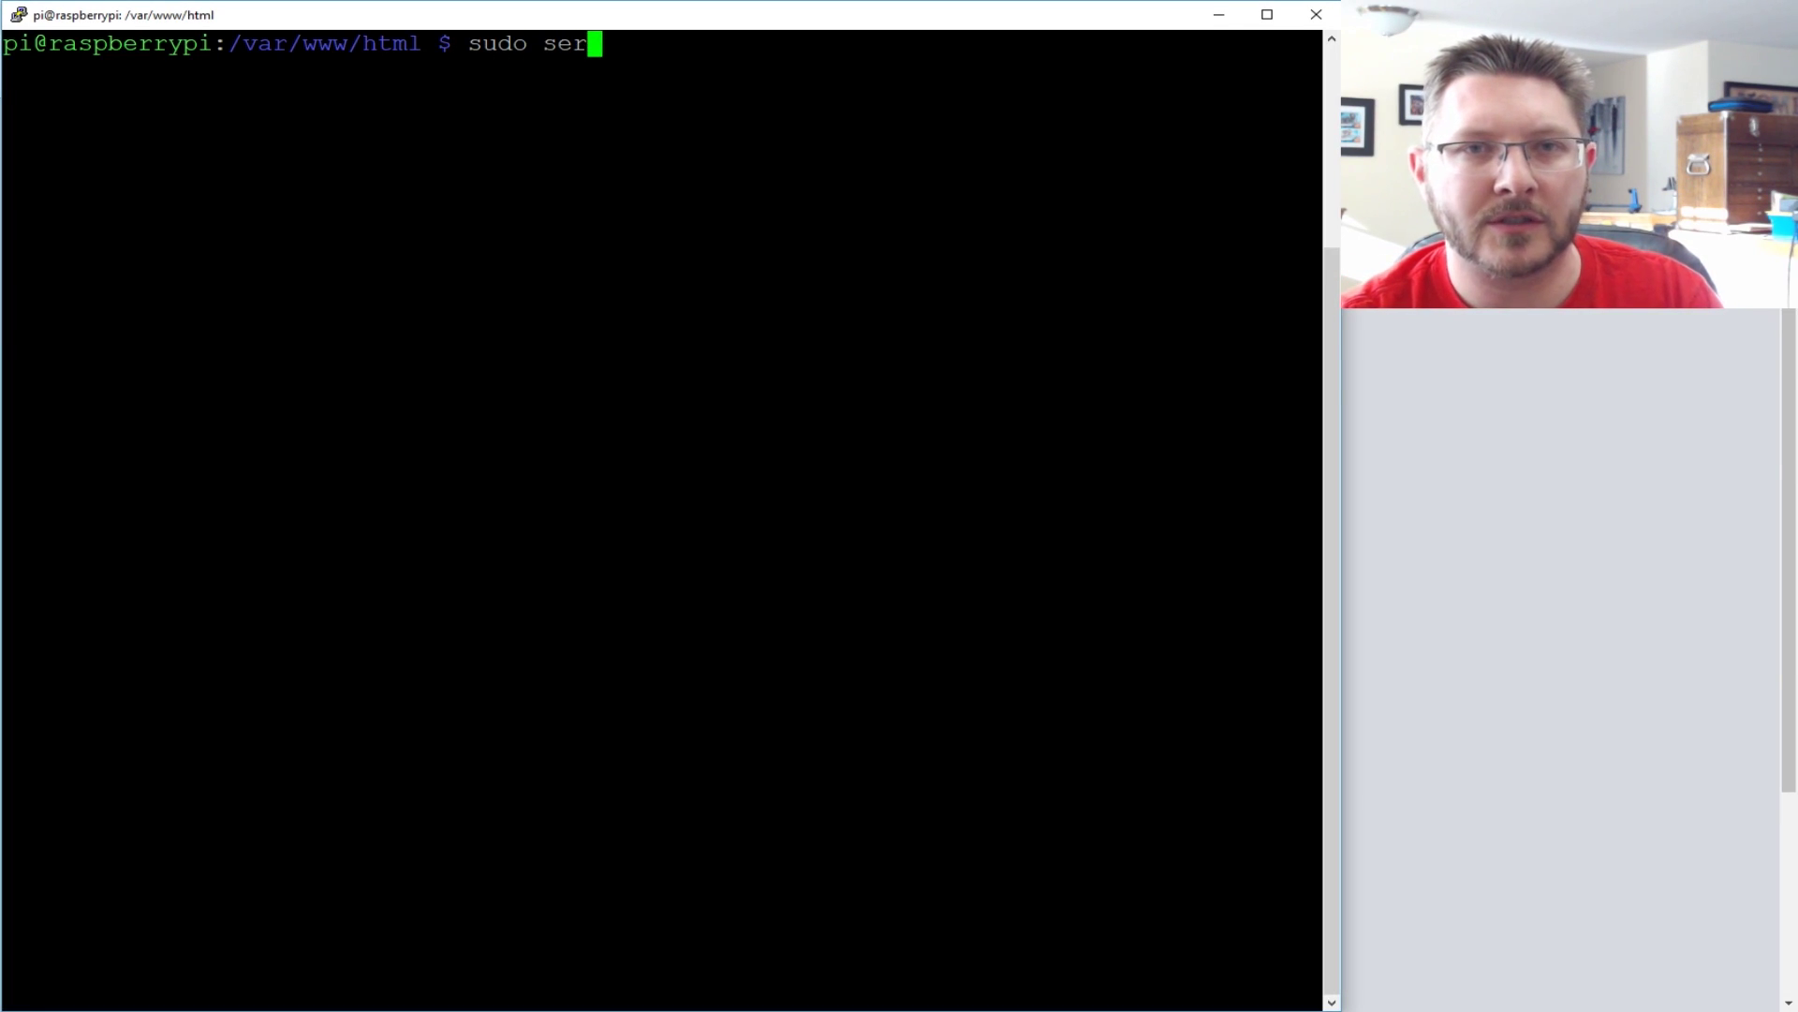
text(vice apache2)
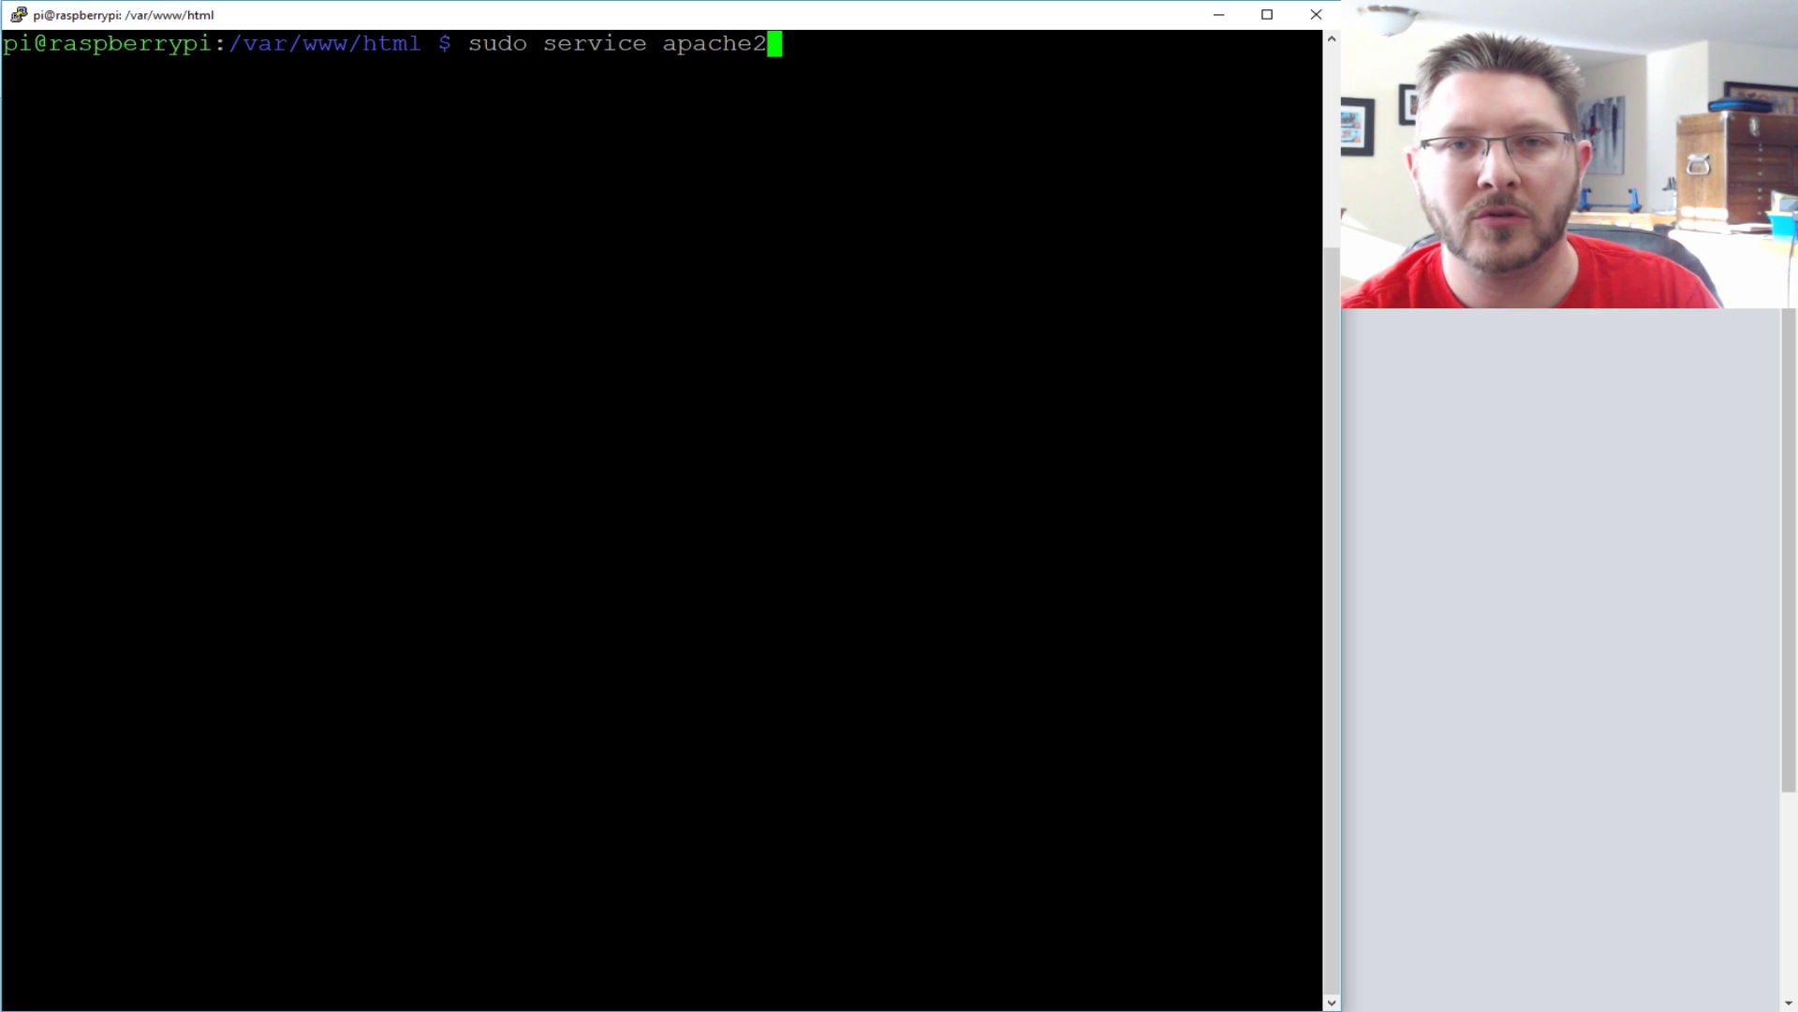
text( restart)
key(Return)
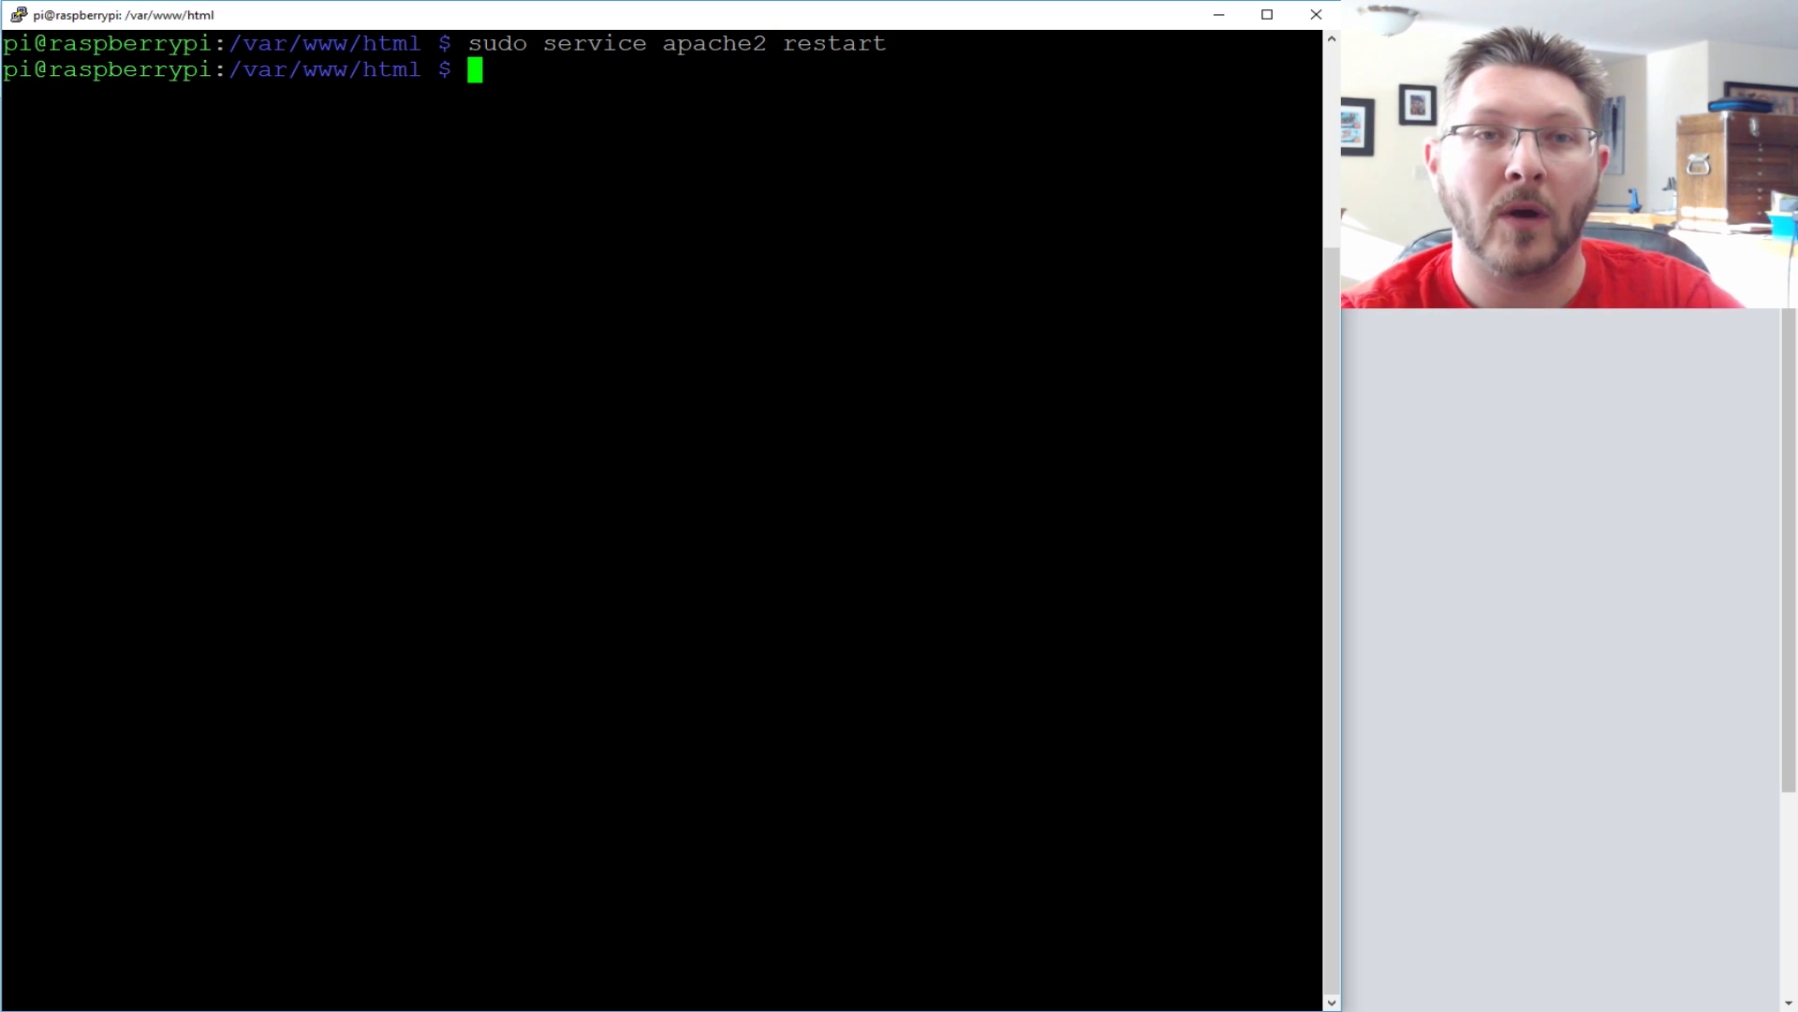
text(ls)
key(BackSpace)
key(BackSpace)
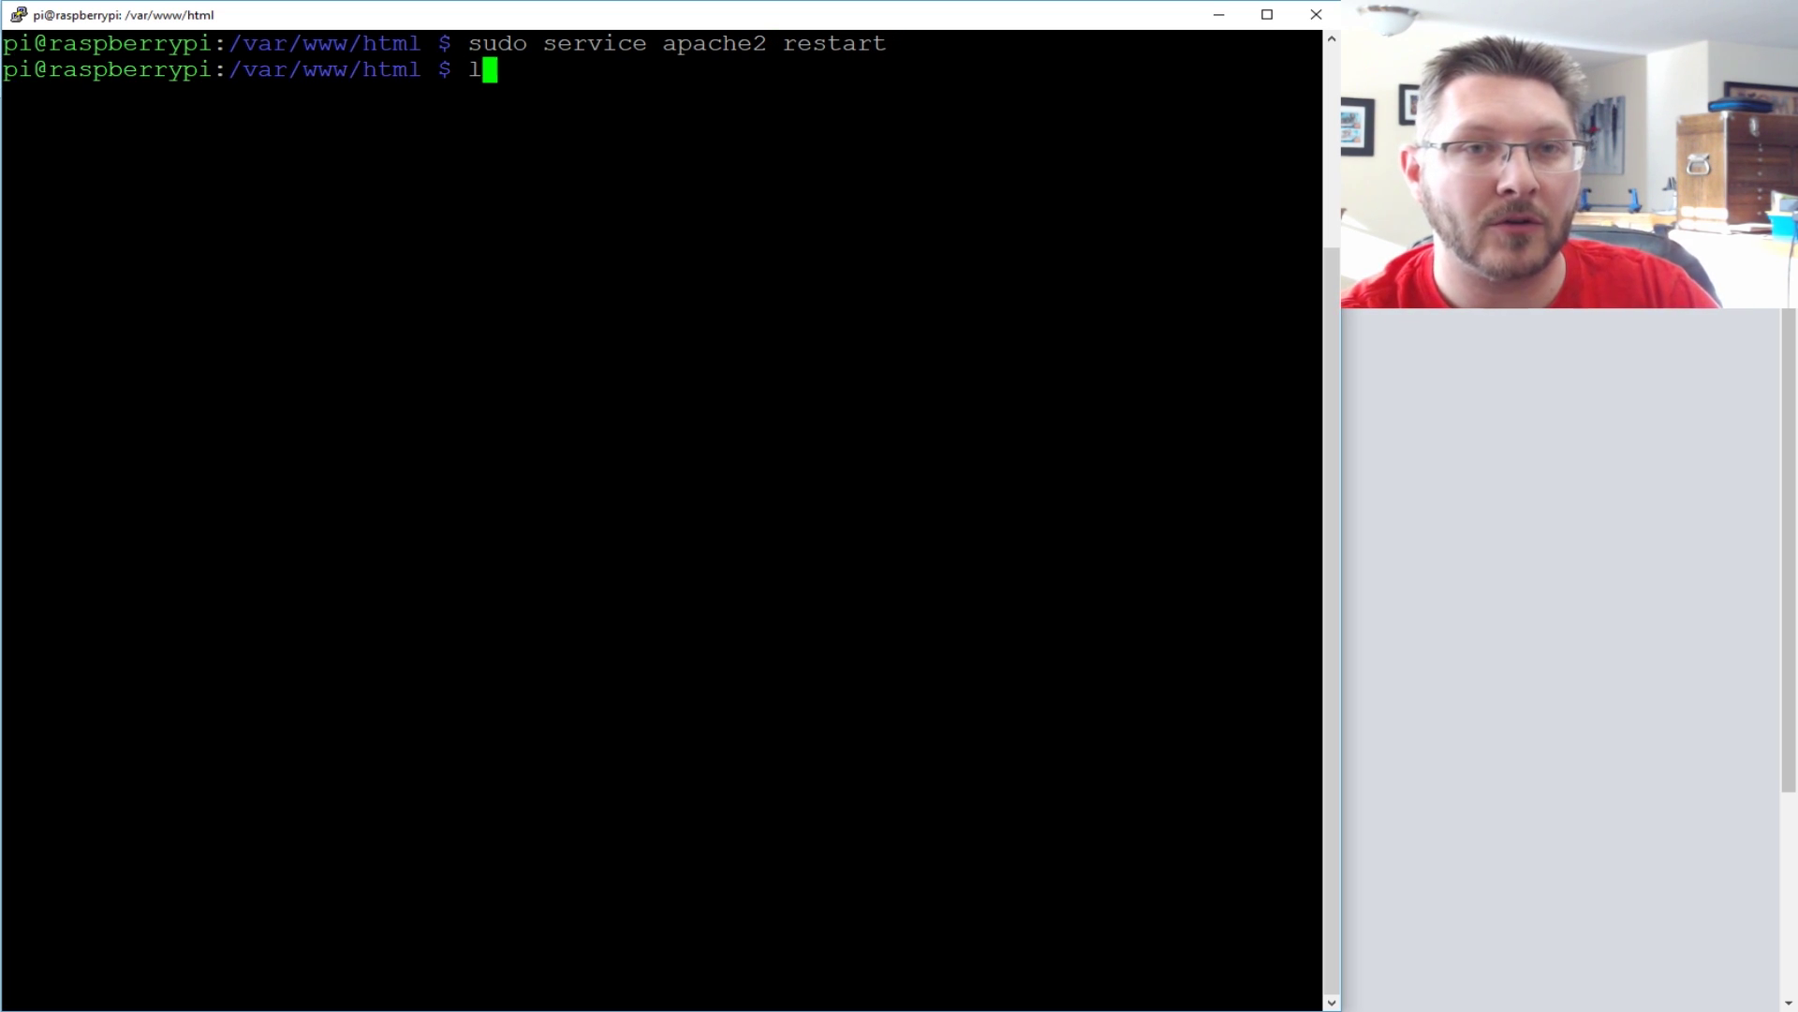
text(ls -l)
key(Return)
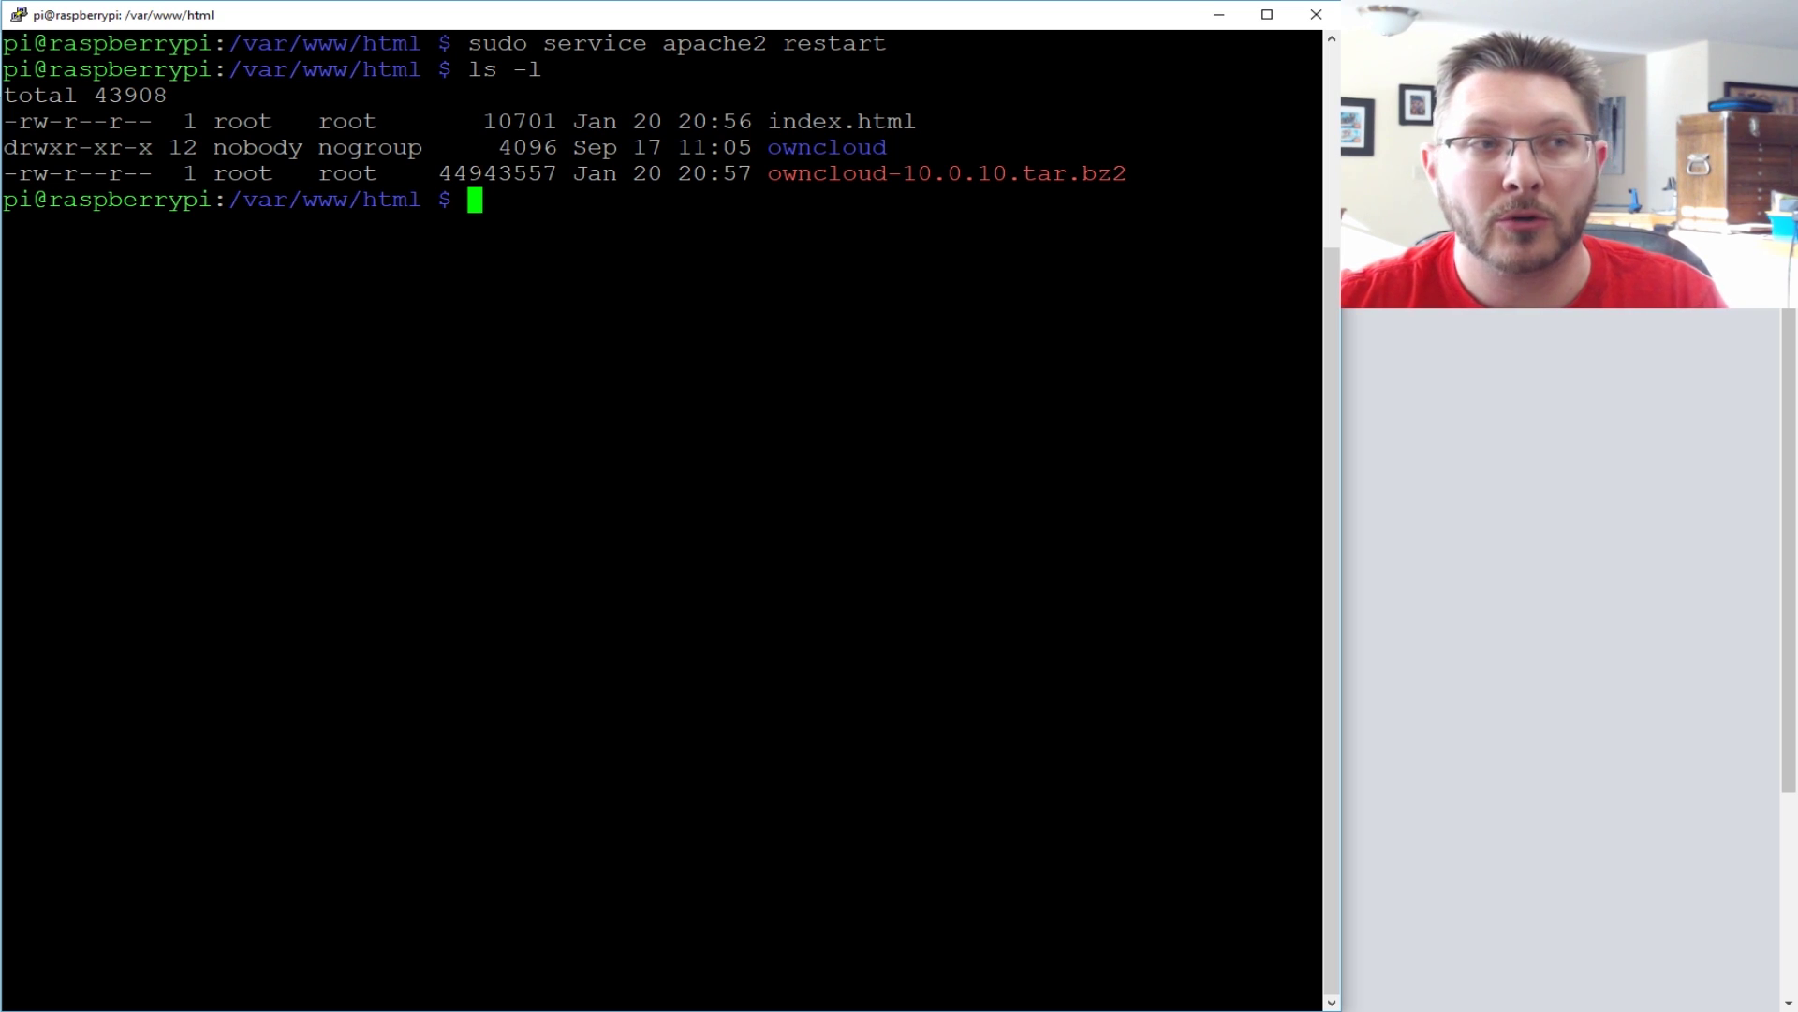
key(alt+Tab)
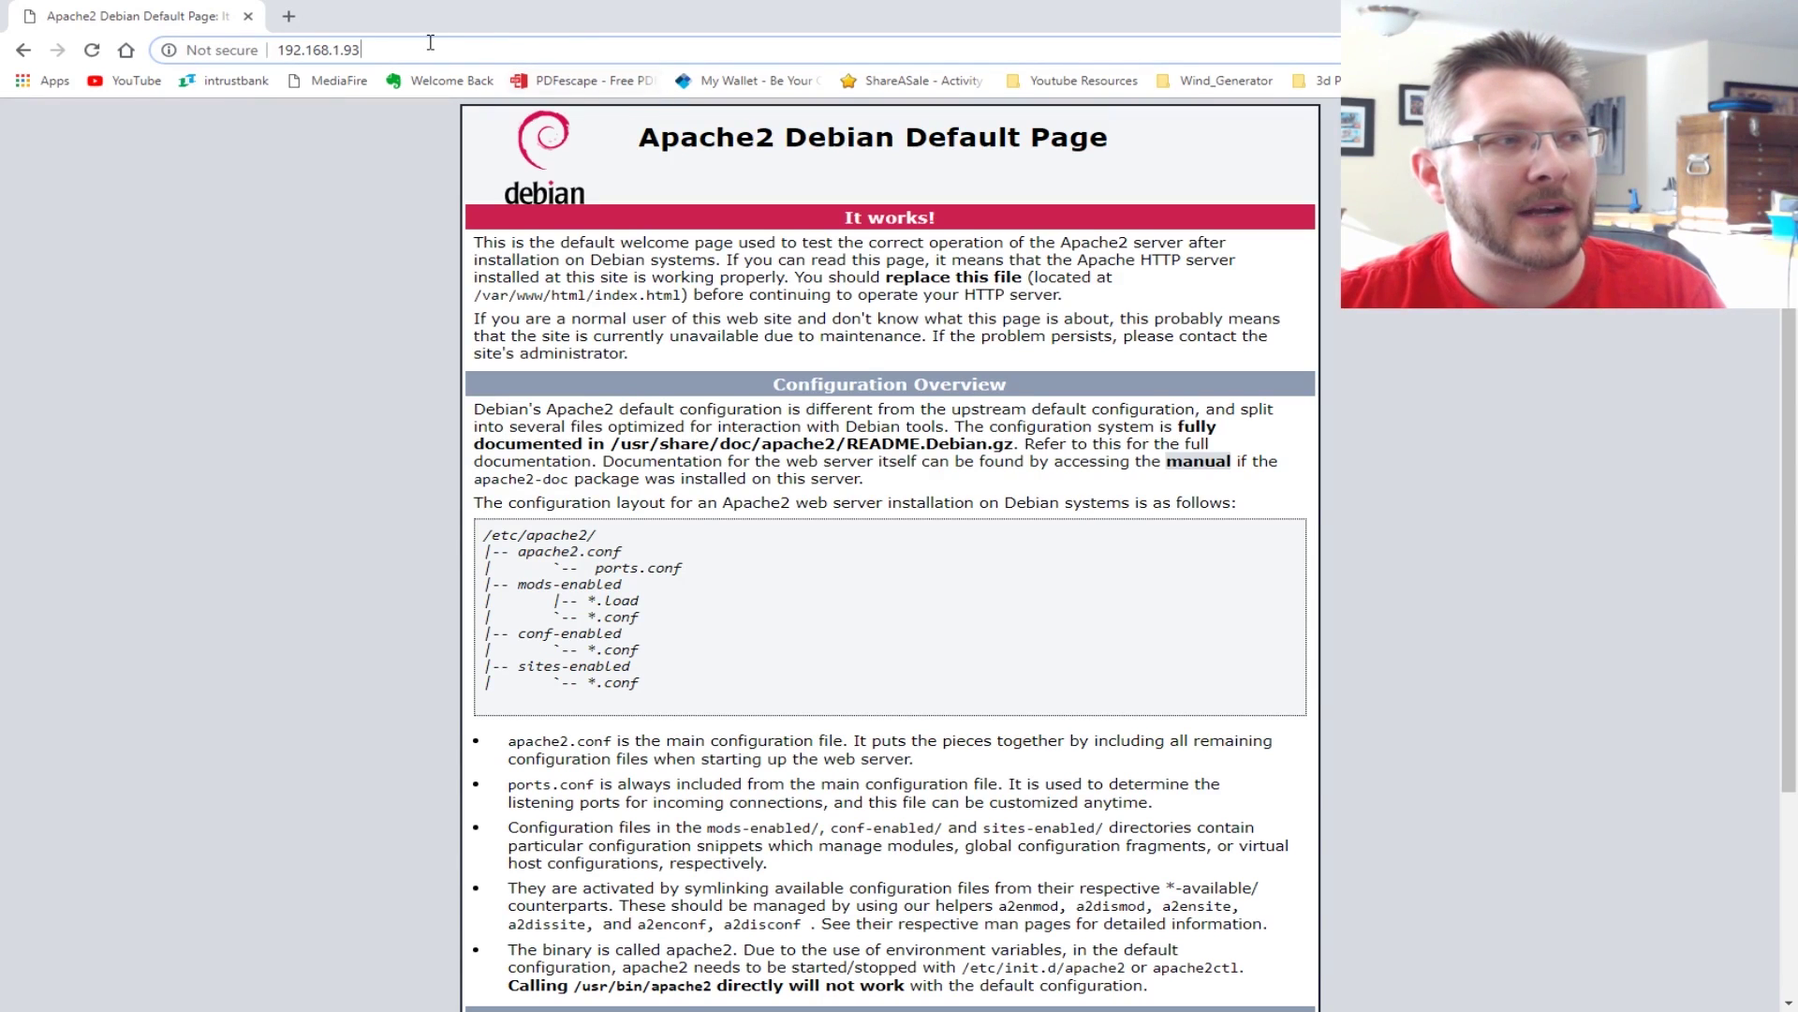
- Load 192.168.1.93/owncloud in Chrome and zoom in on the setup page
text(/)
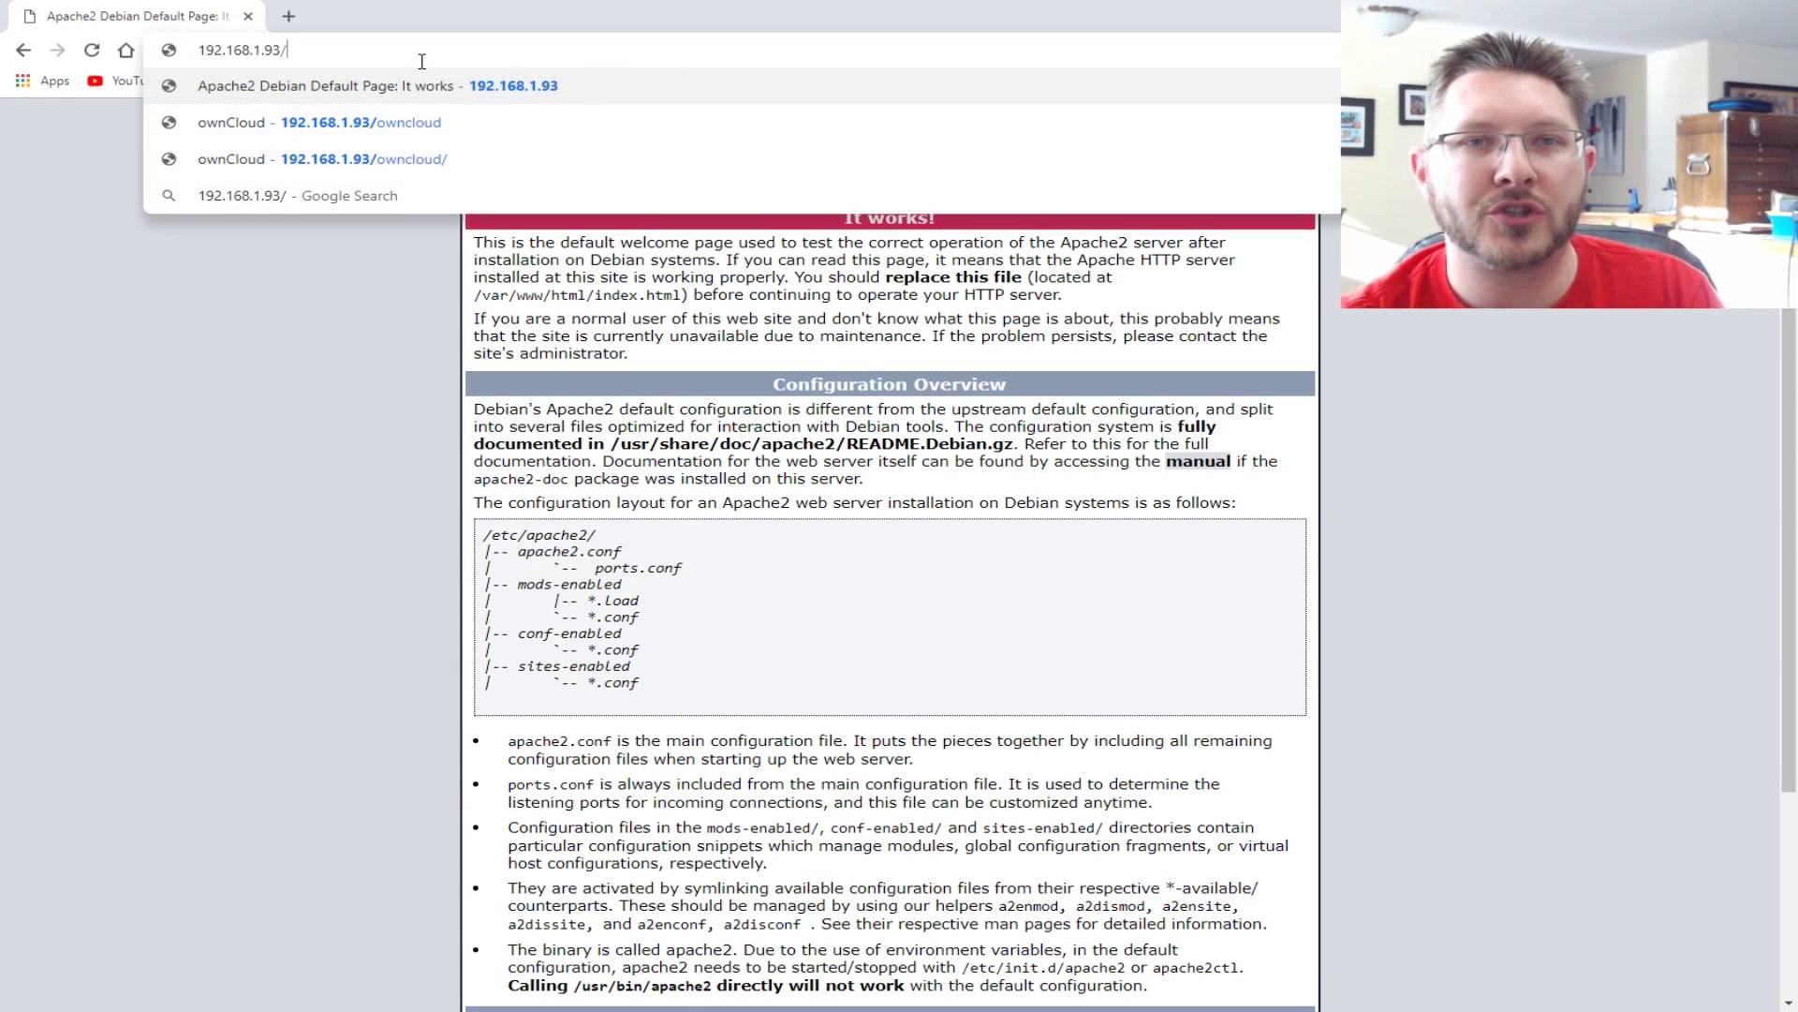
text(owncl)
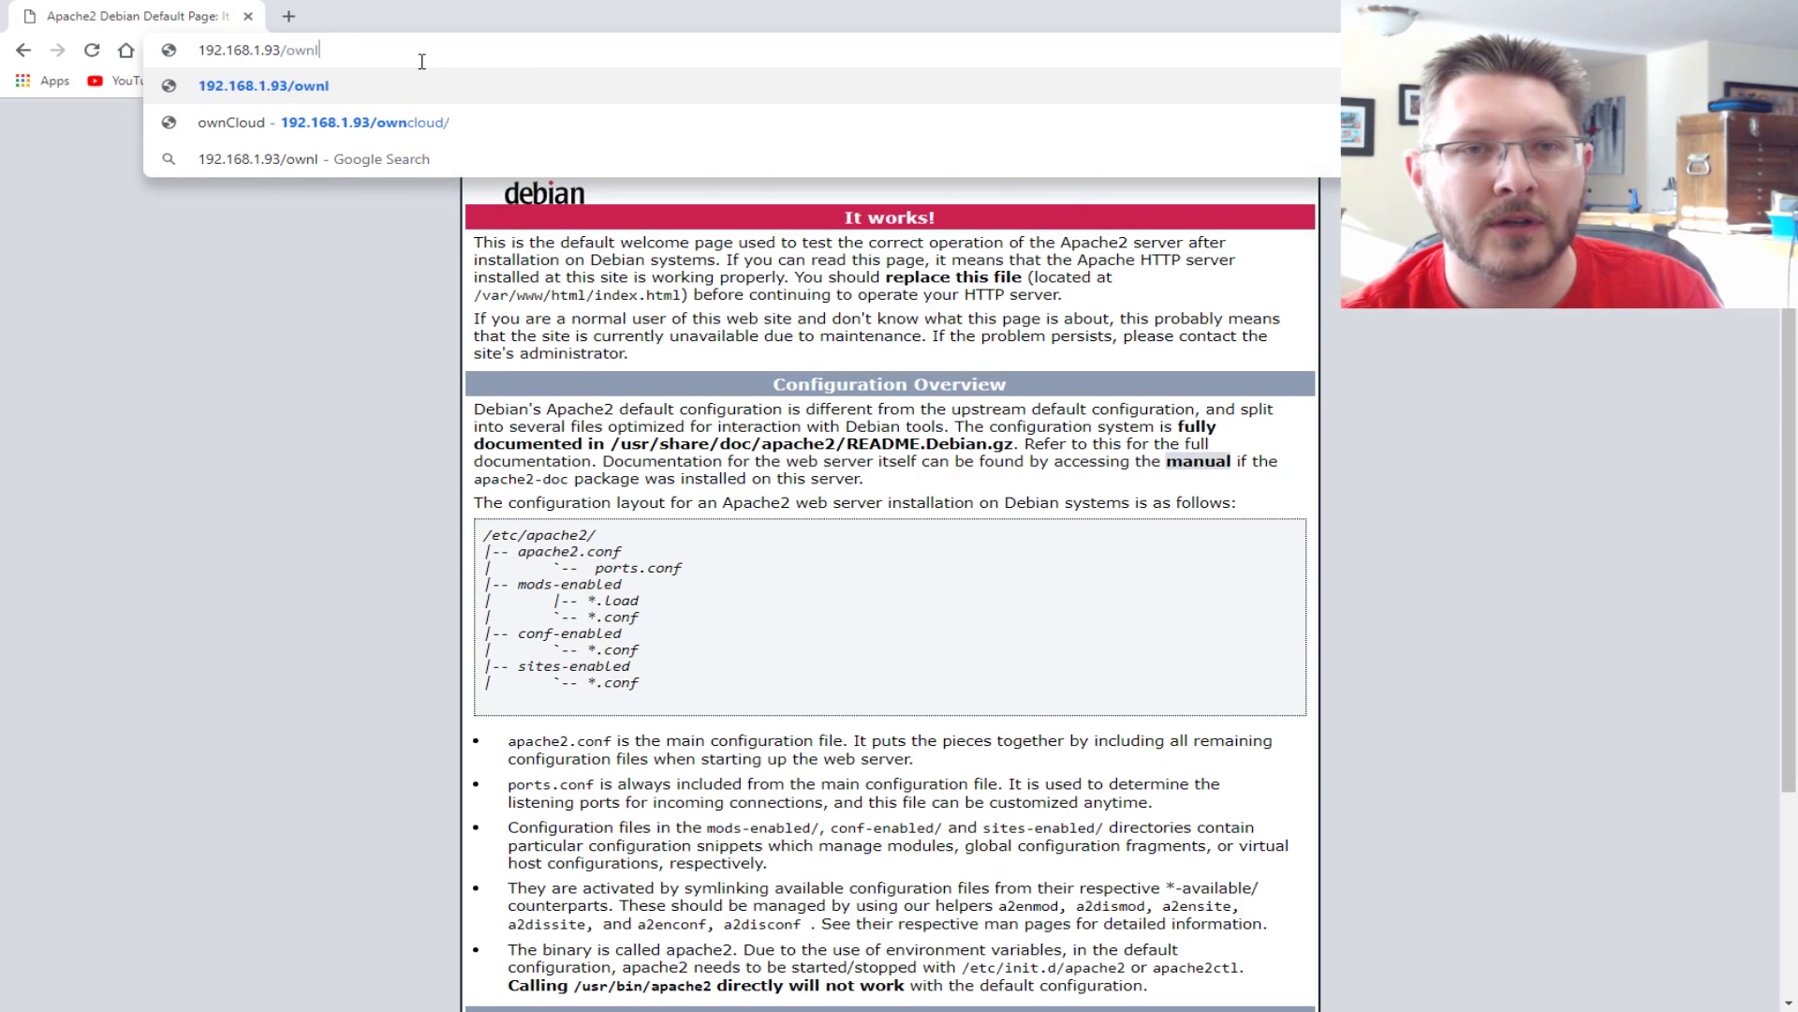
text(ou)
key(Return)
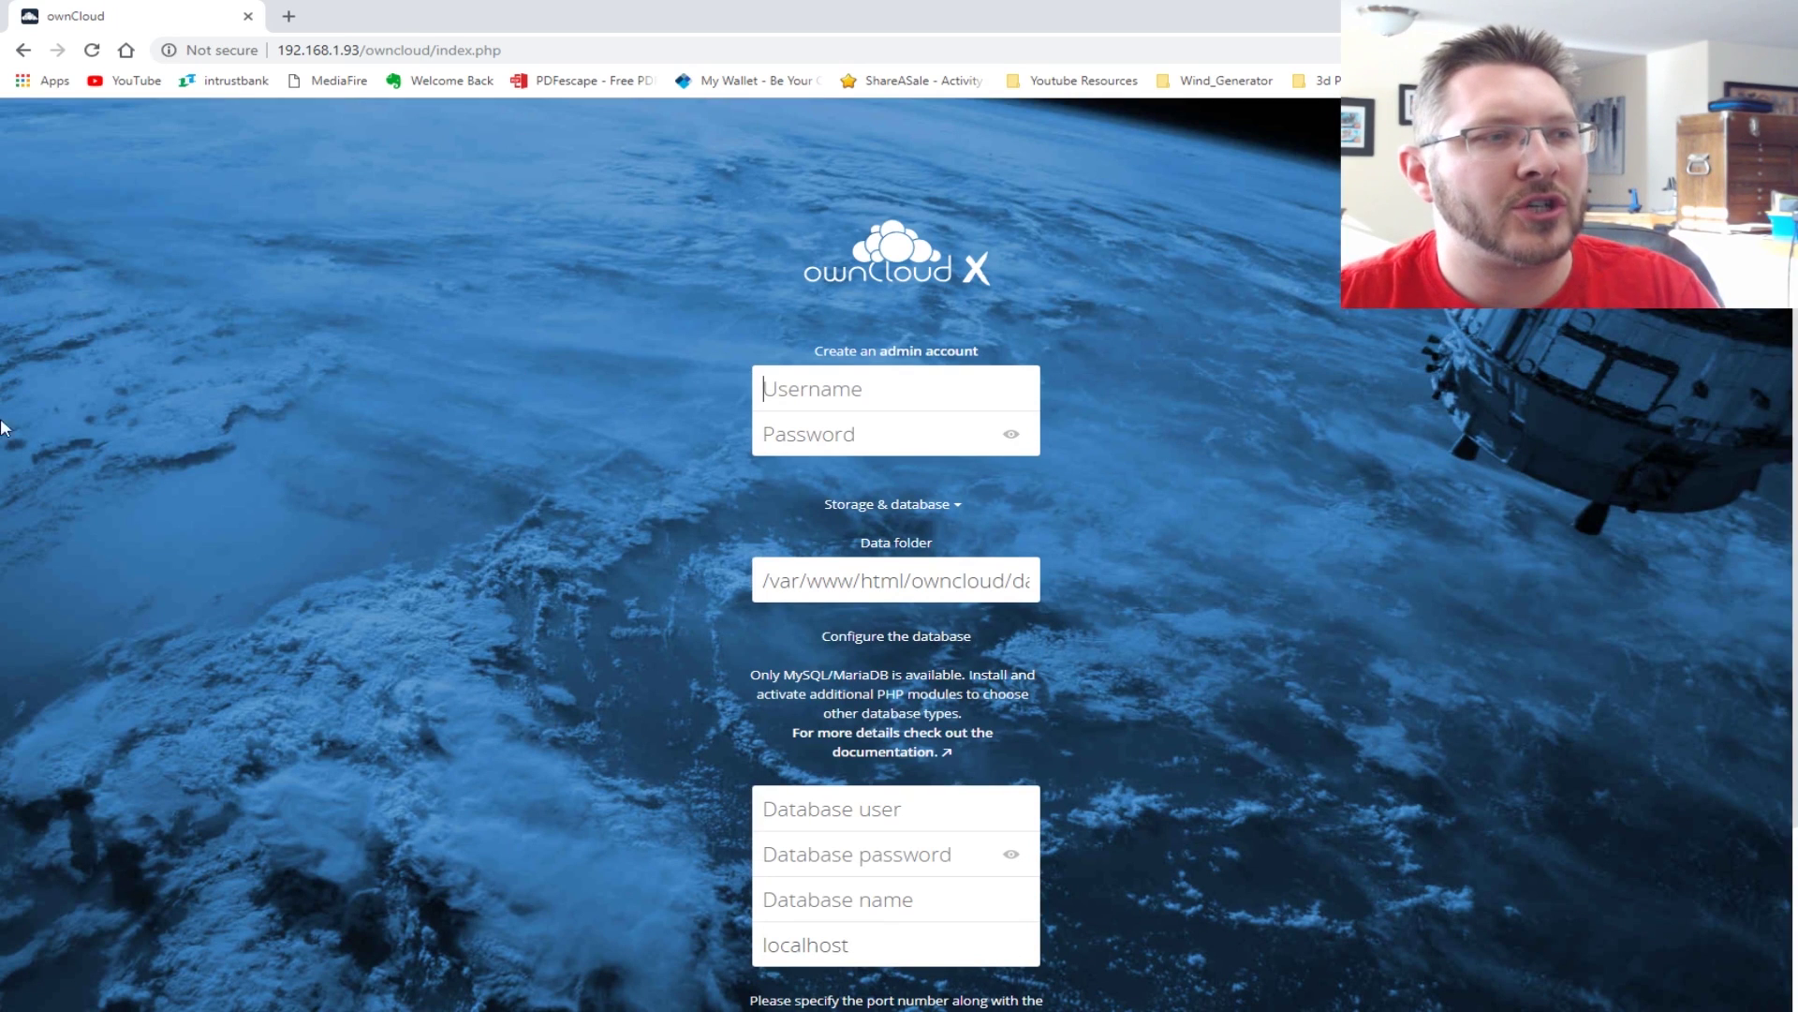
key(ctrl+plus)
key(ctrl+plus)
key(ctrl+plus)
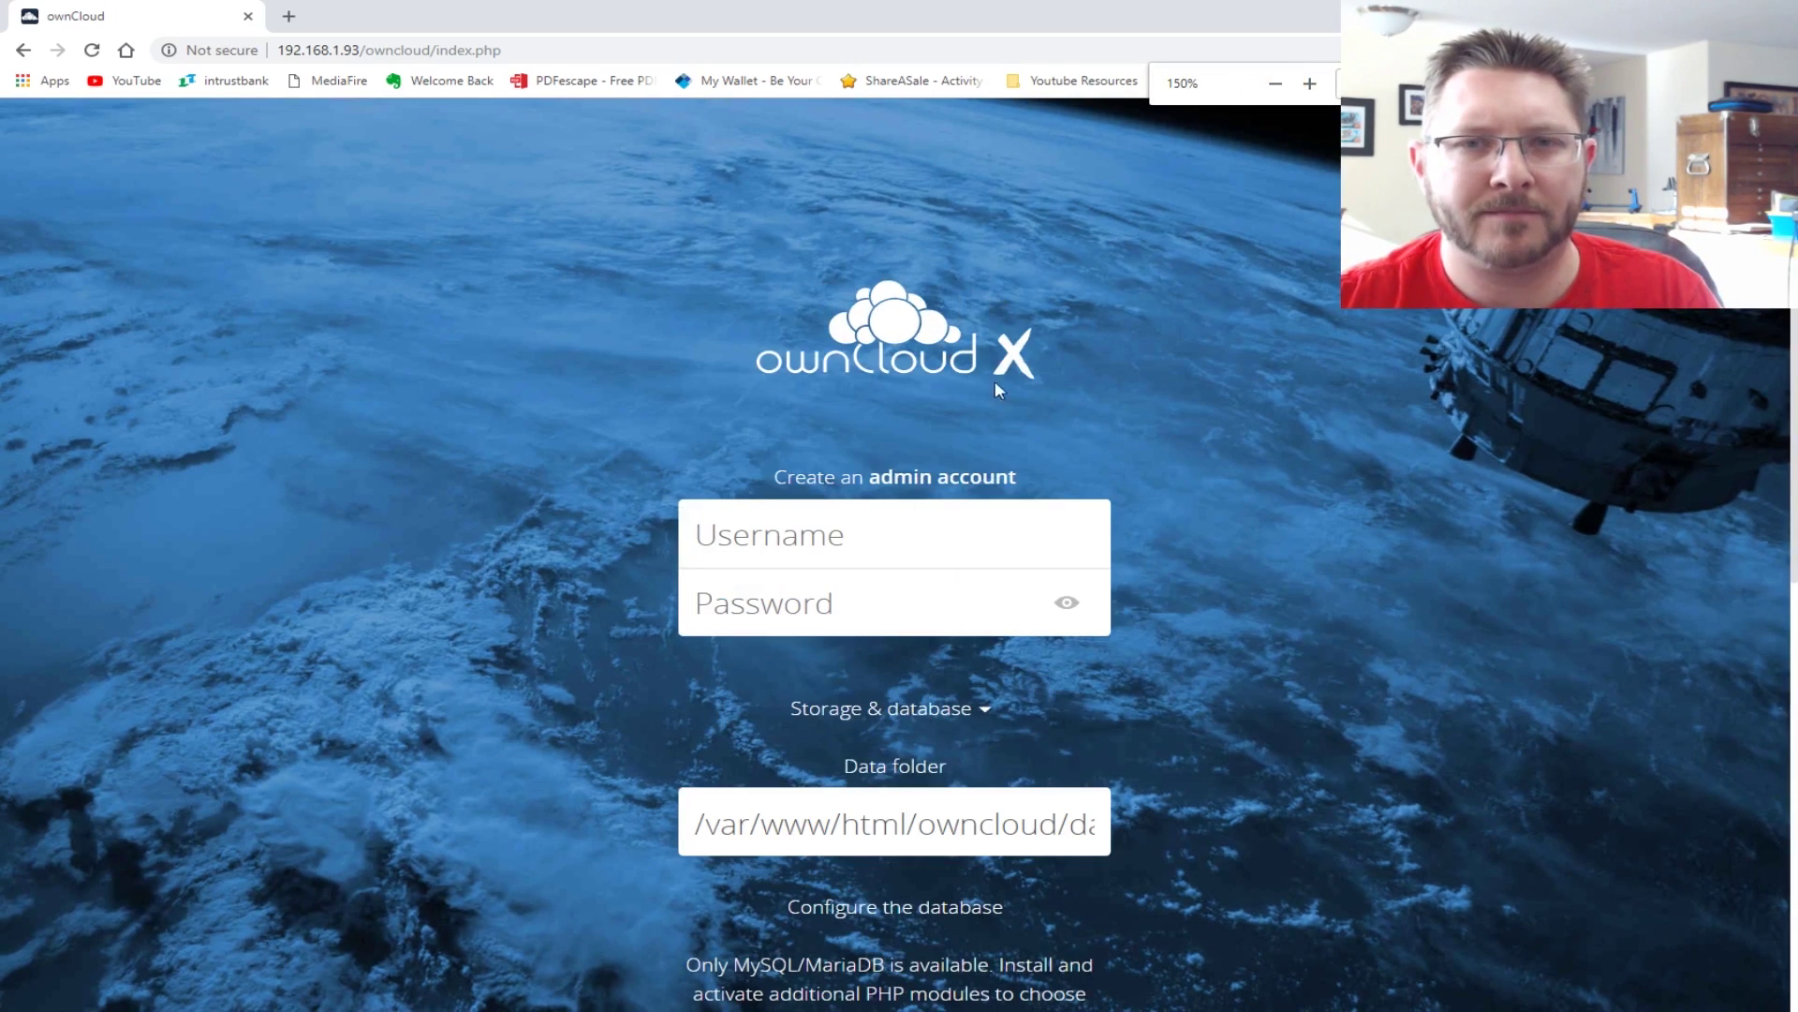
scroll(1002, 378, down, 3)
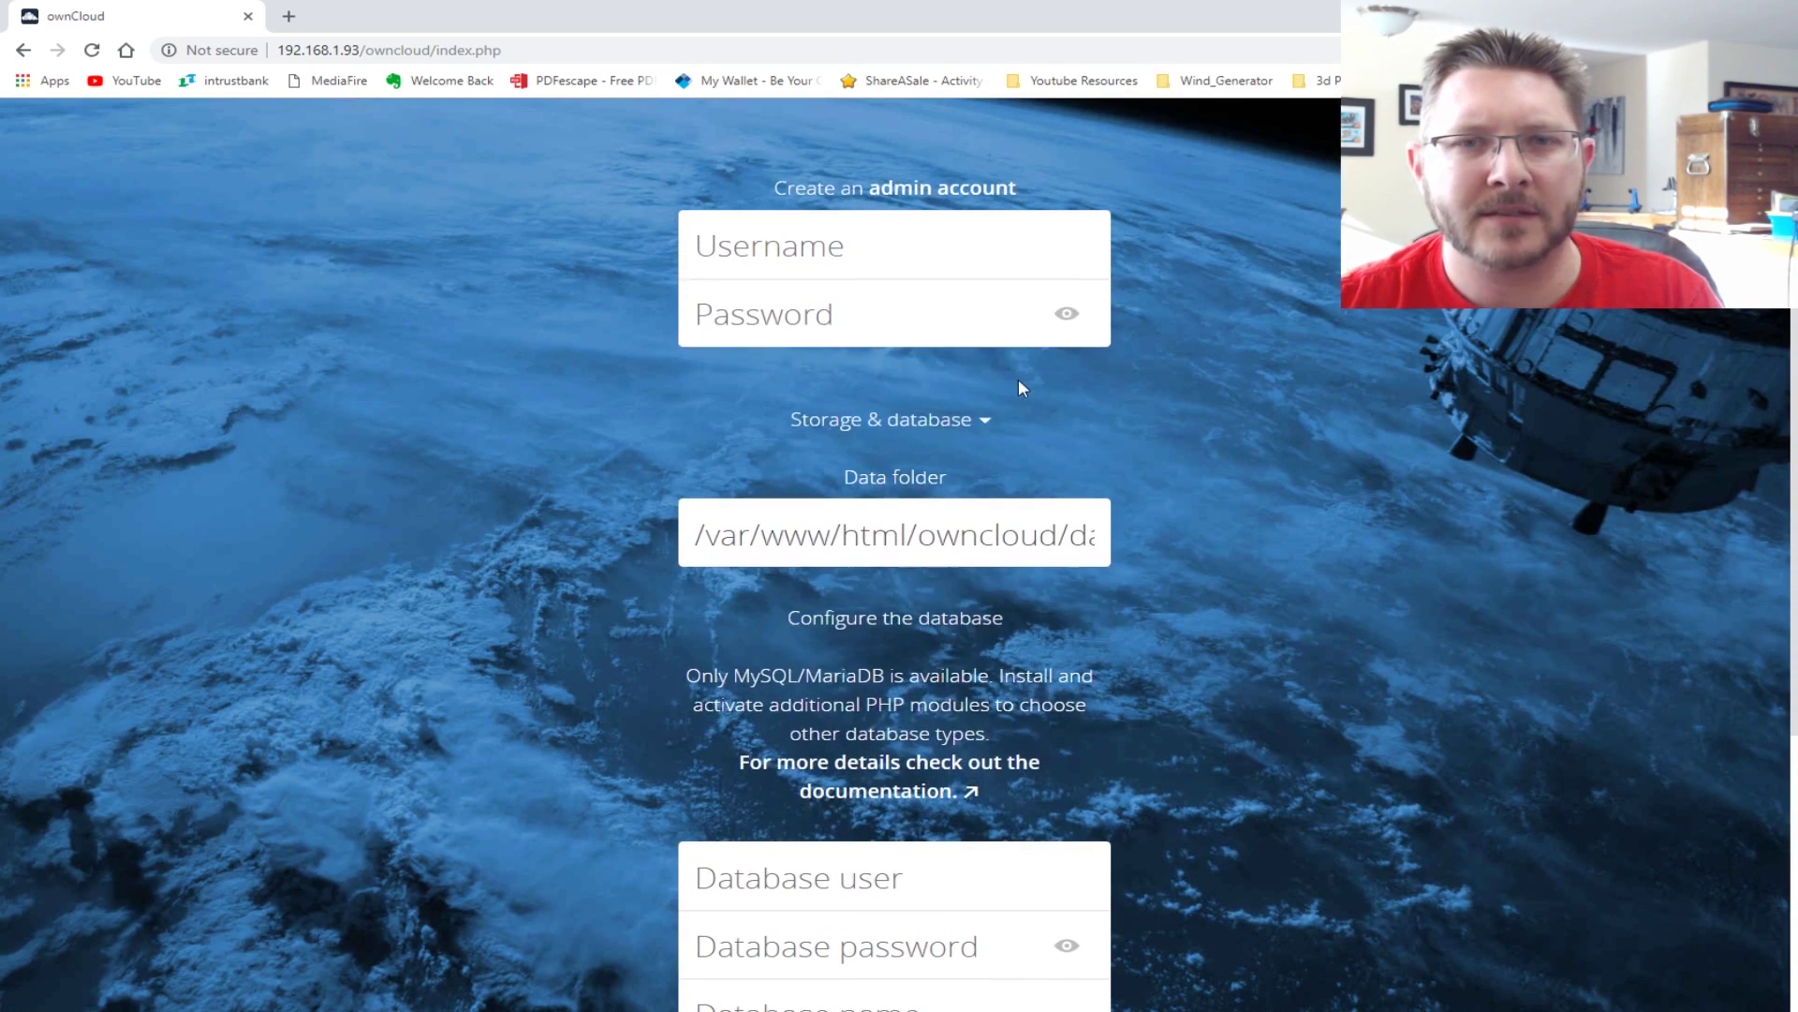
scroll(931, 362, up, 2)
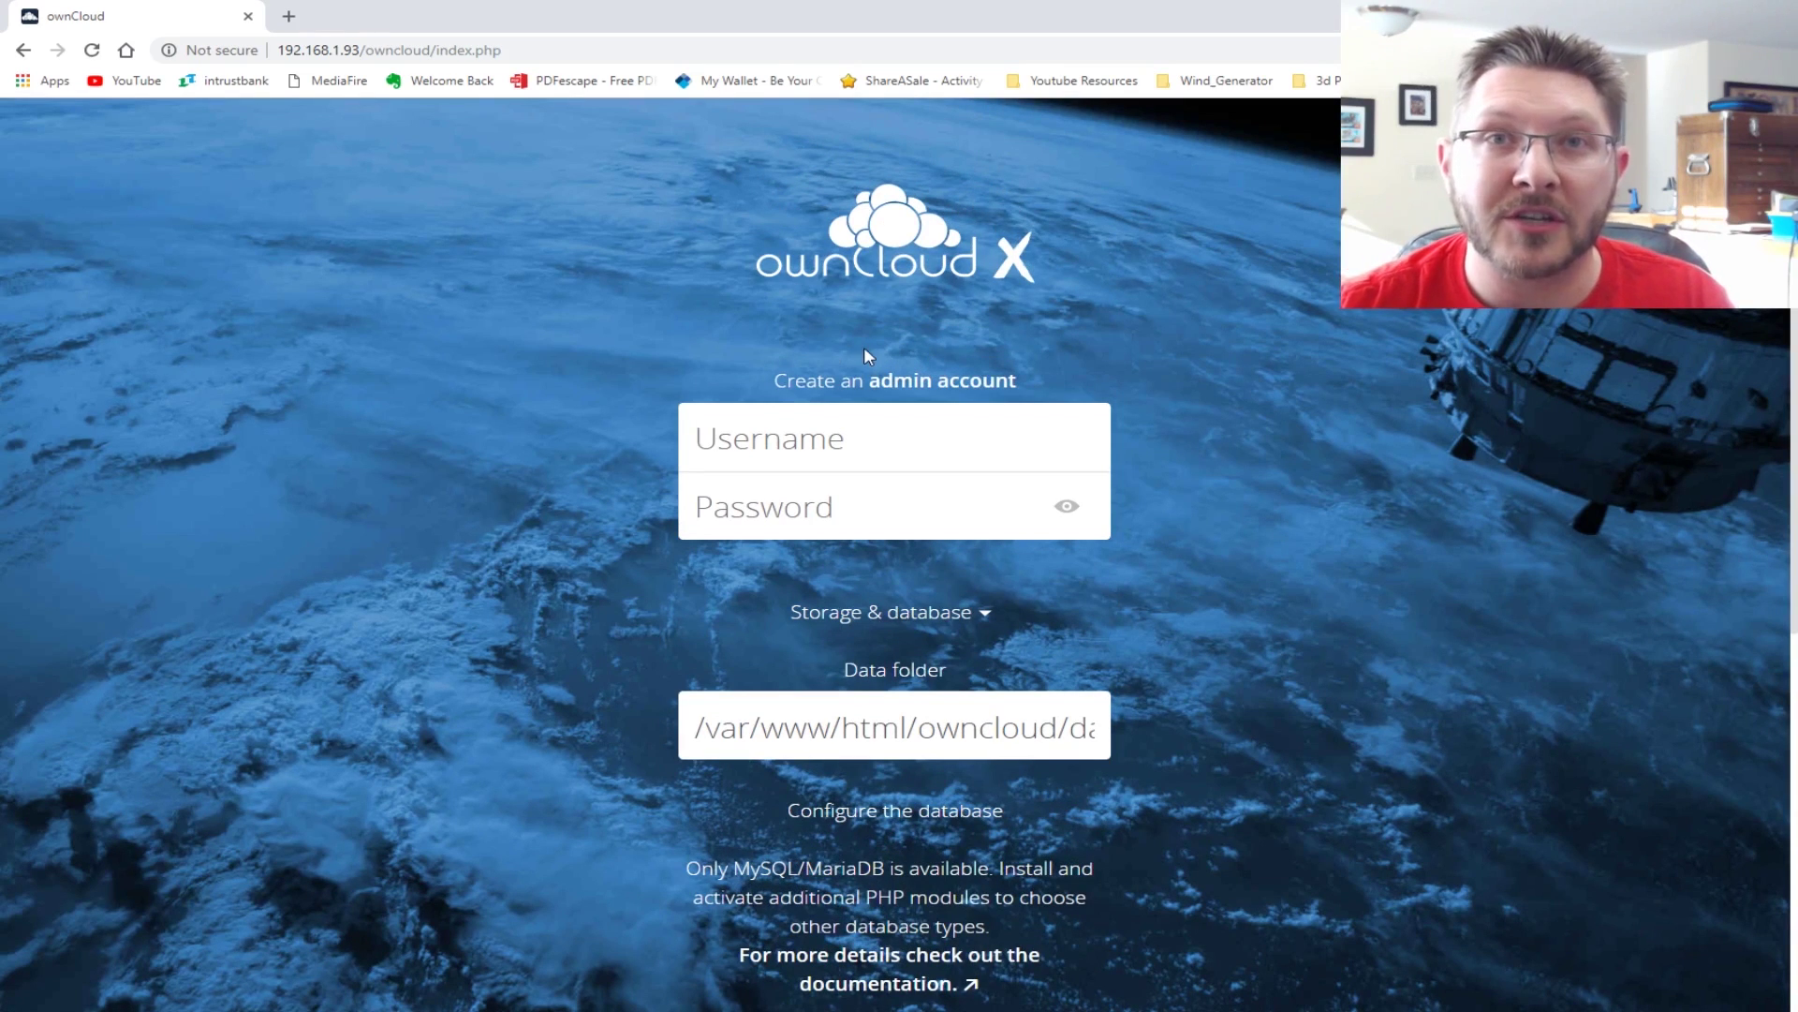
scroll(628, 371, down, 1)
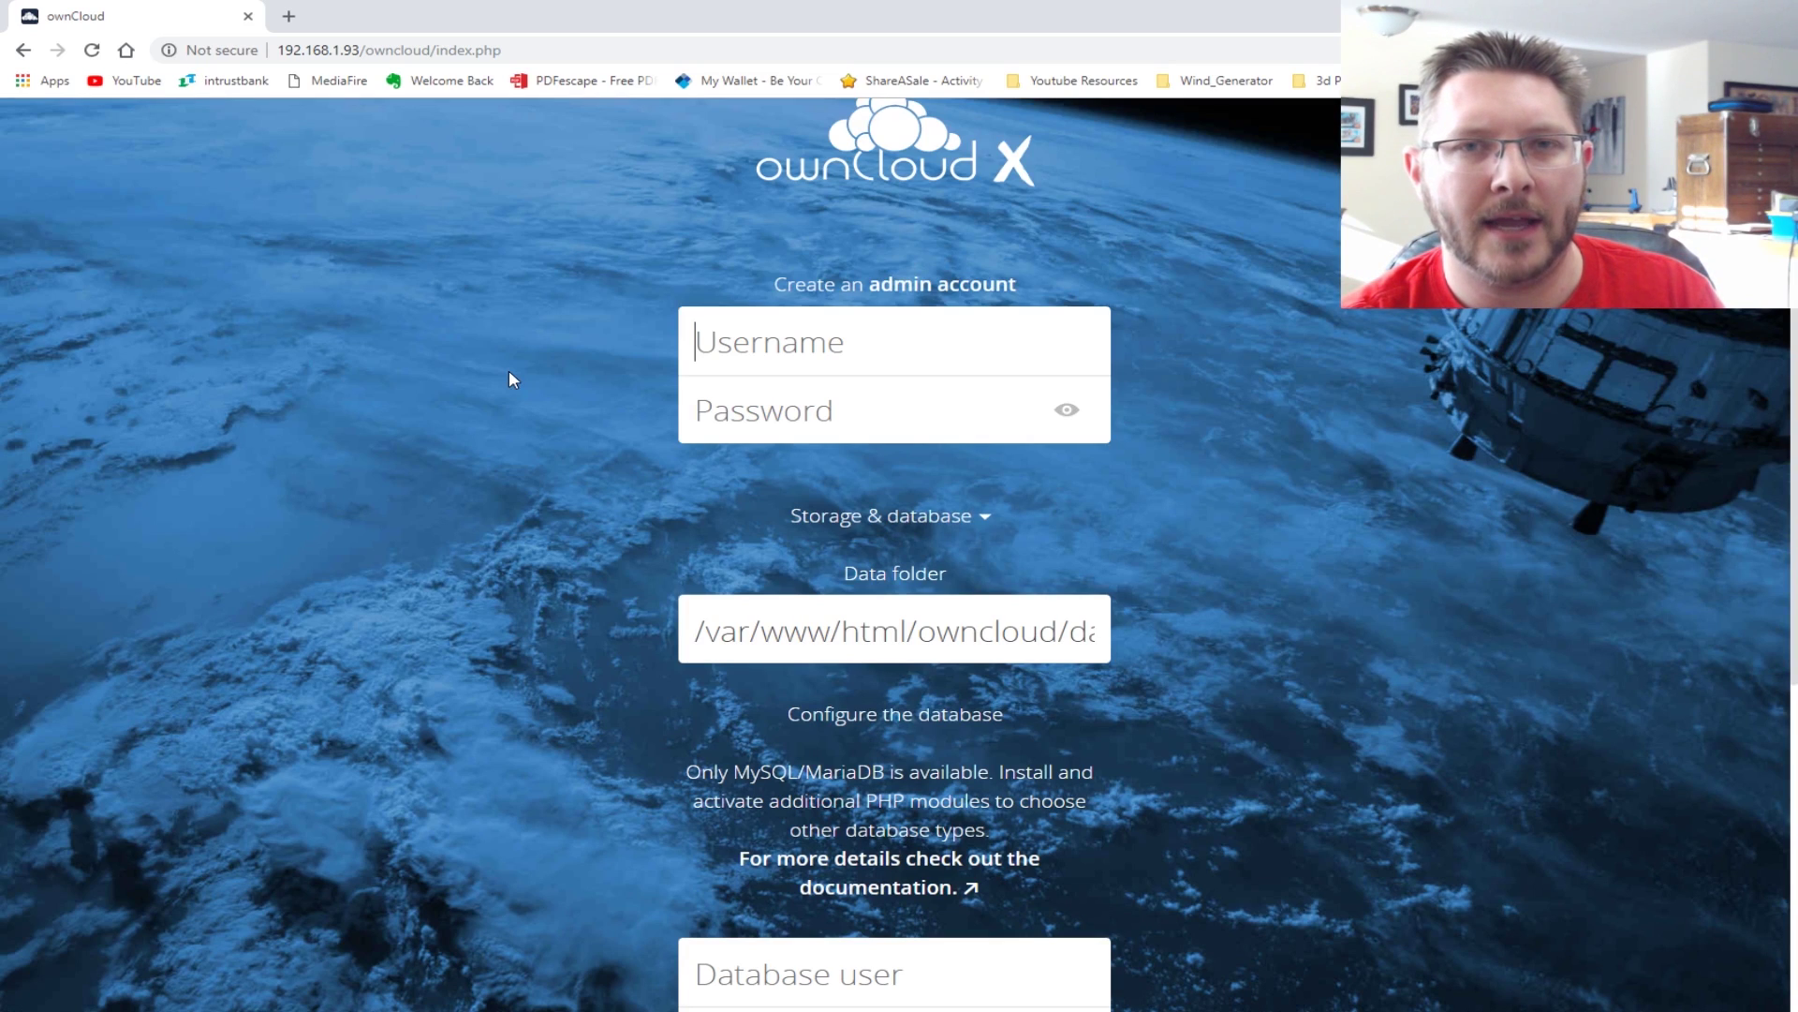
- Enter the admin account's user name and password, and change the Data folder to /cloud
text(cloudadmin)
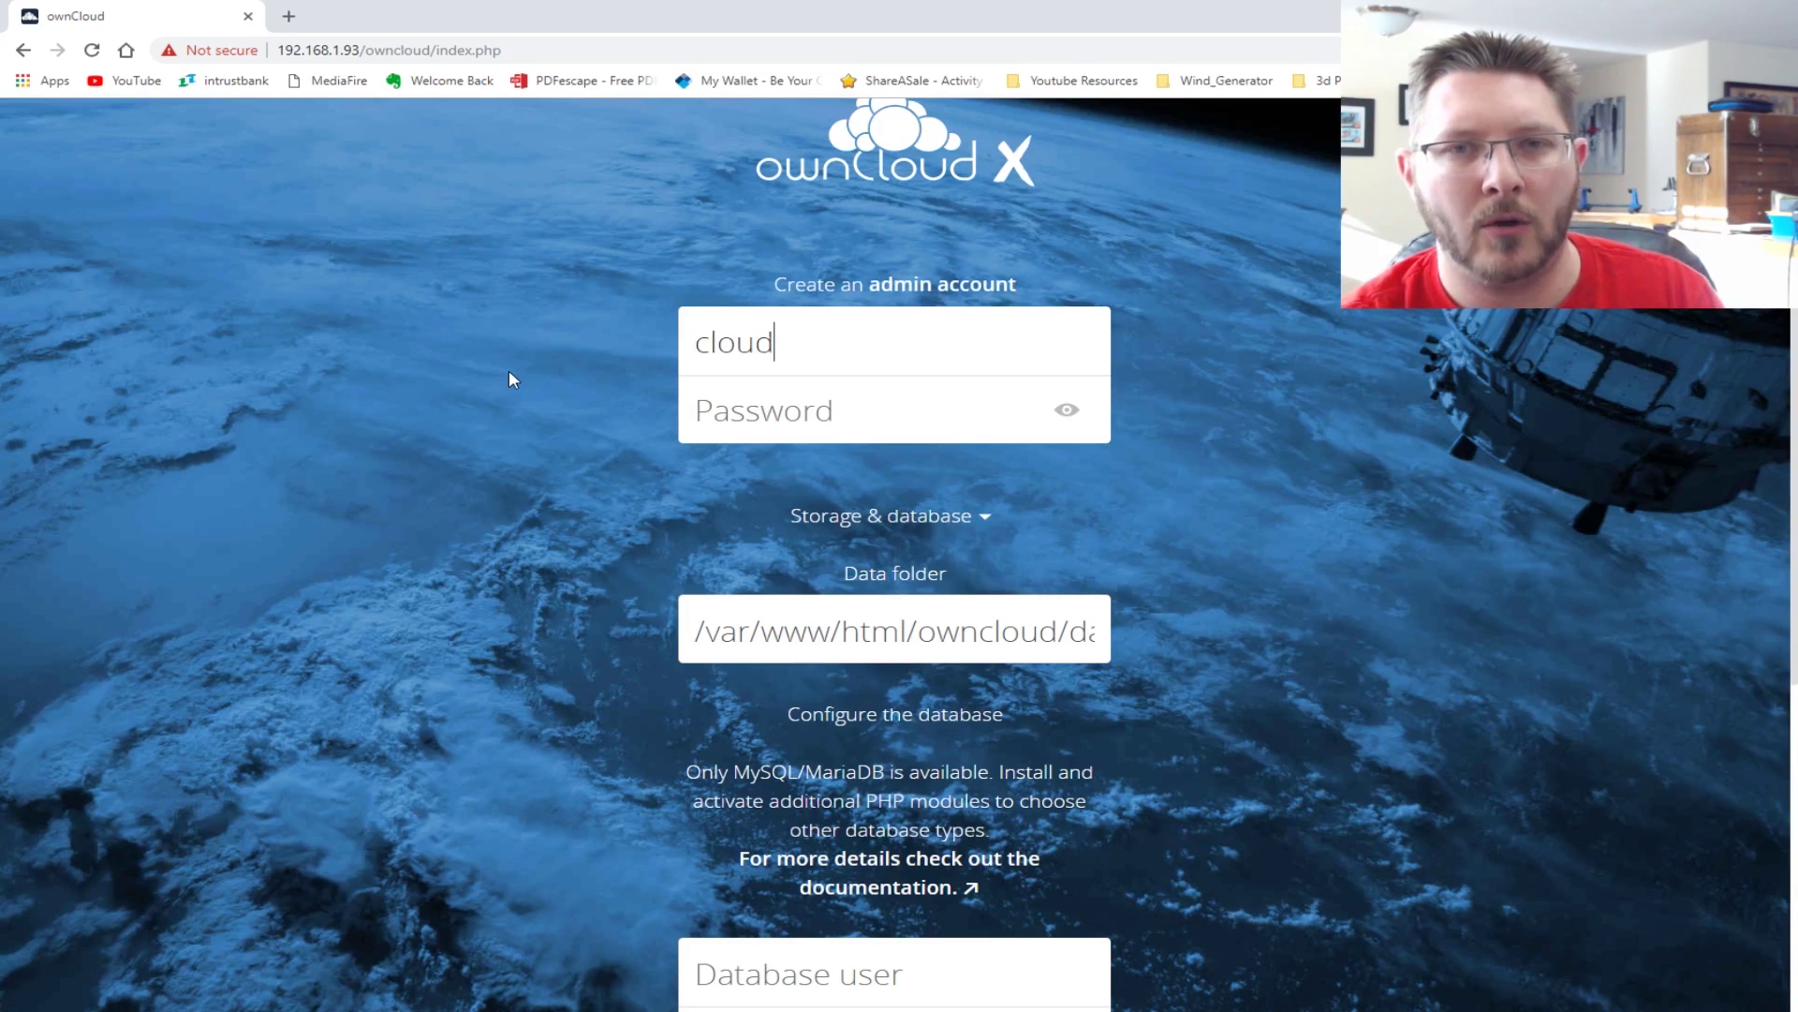
key(Tab)
text(*********)
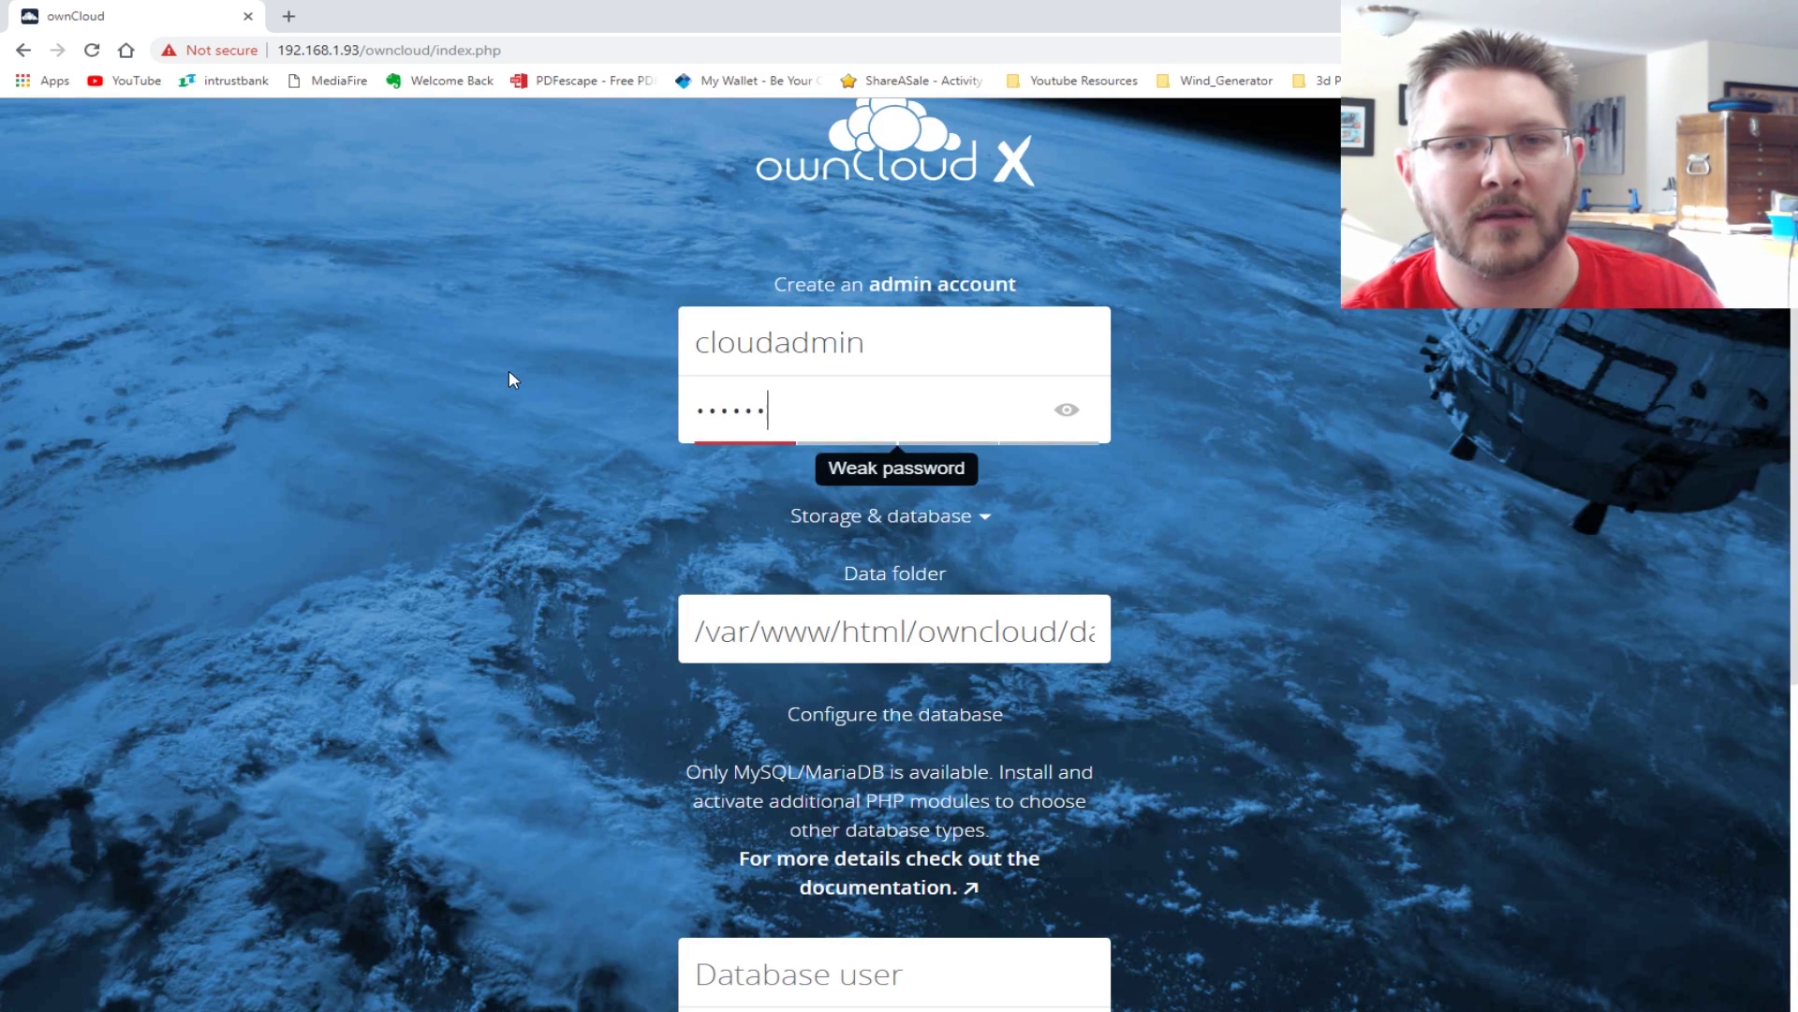
key(Tab)
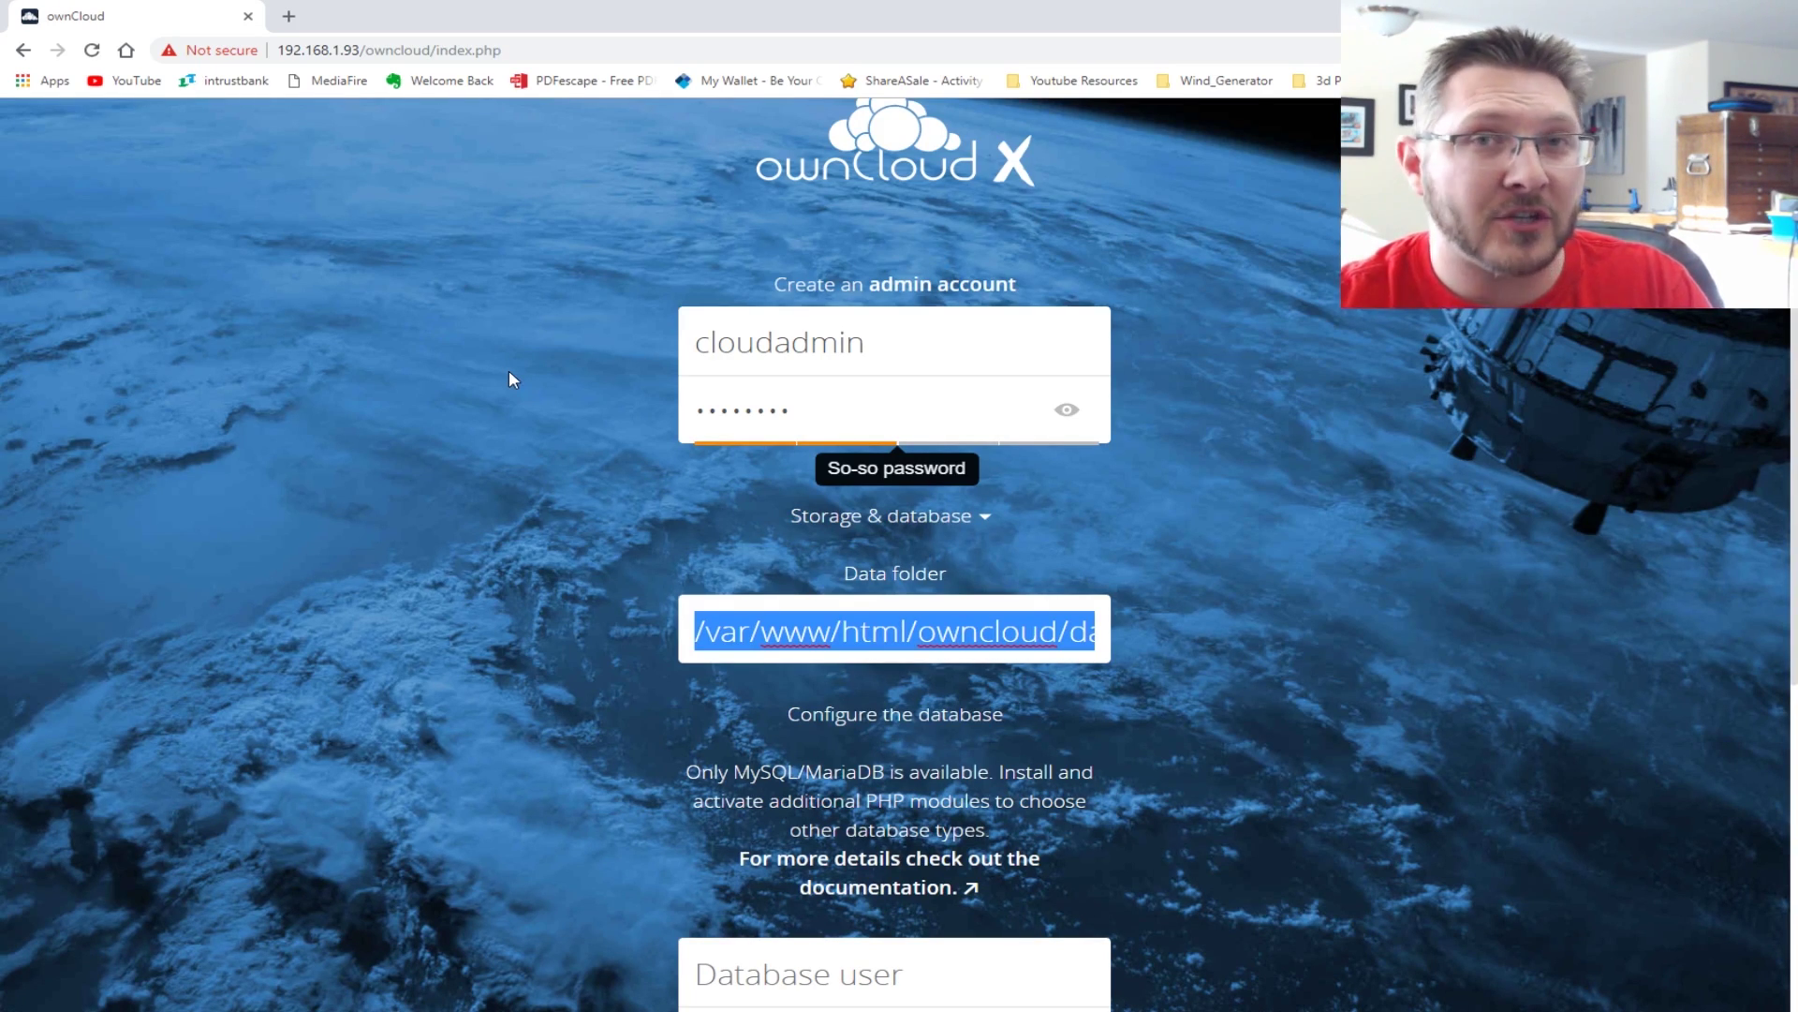
text(/cloud)
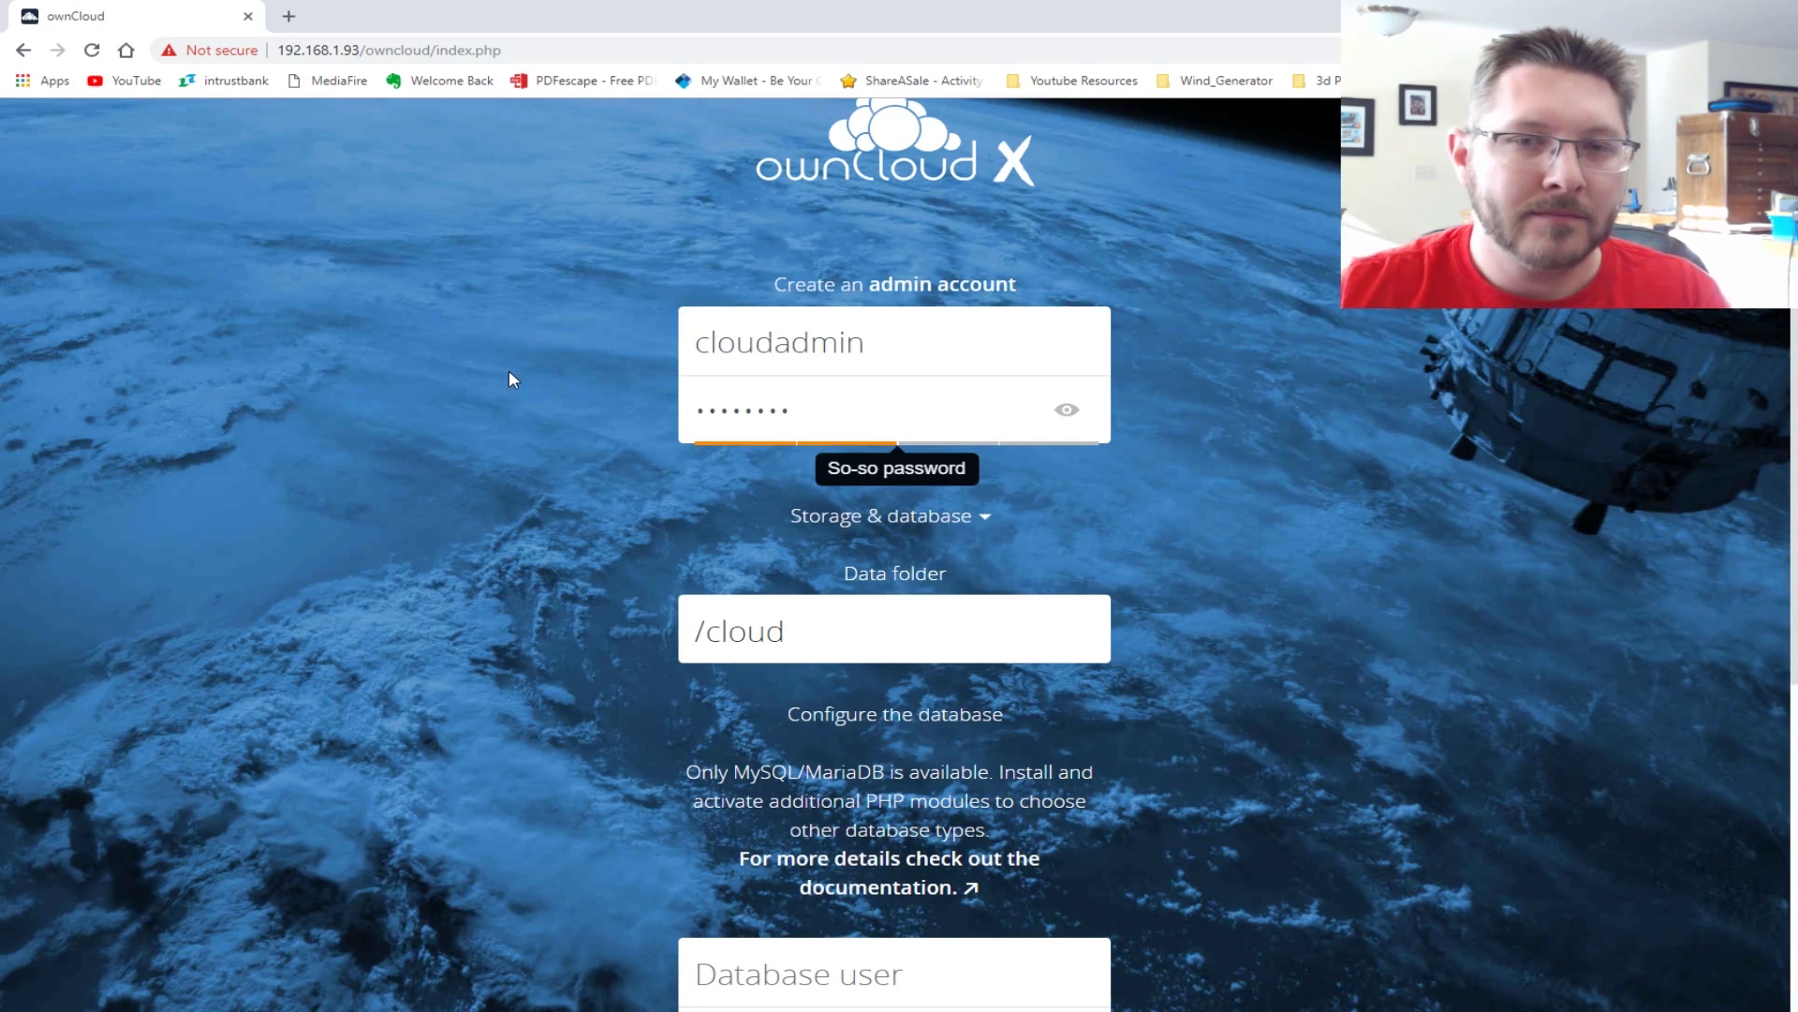
scroll(609, 433, down, 2)
scroll(599, 431, down, 2)
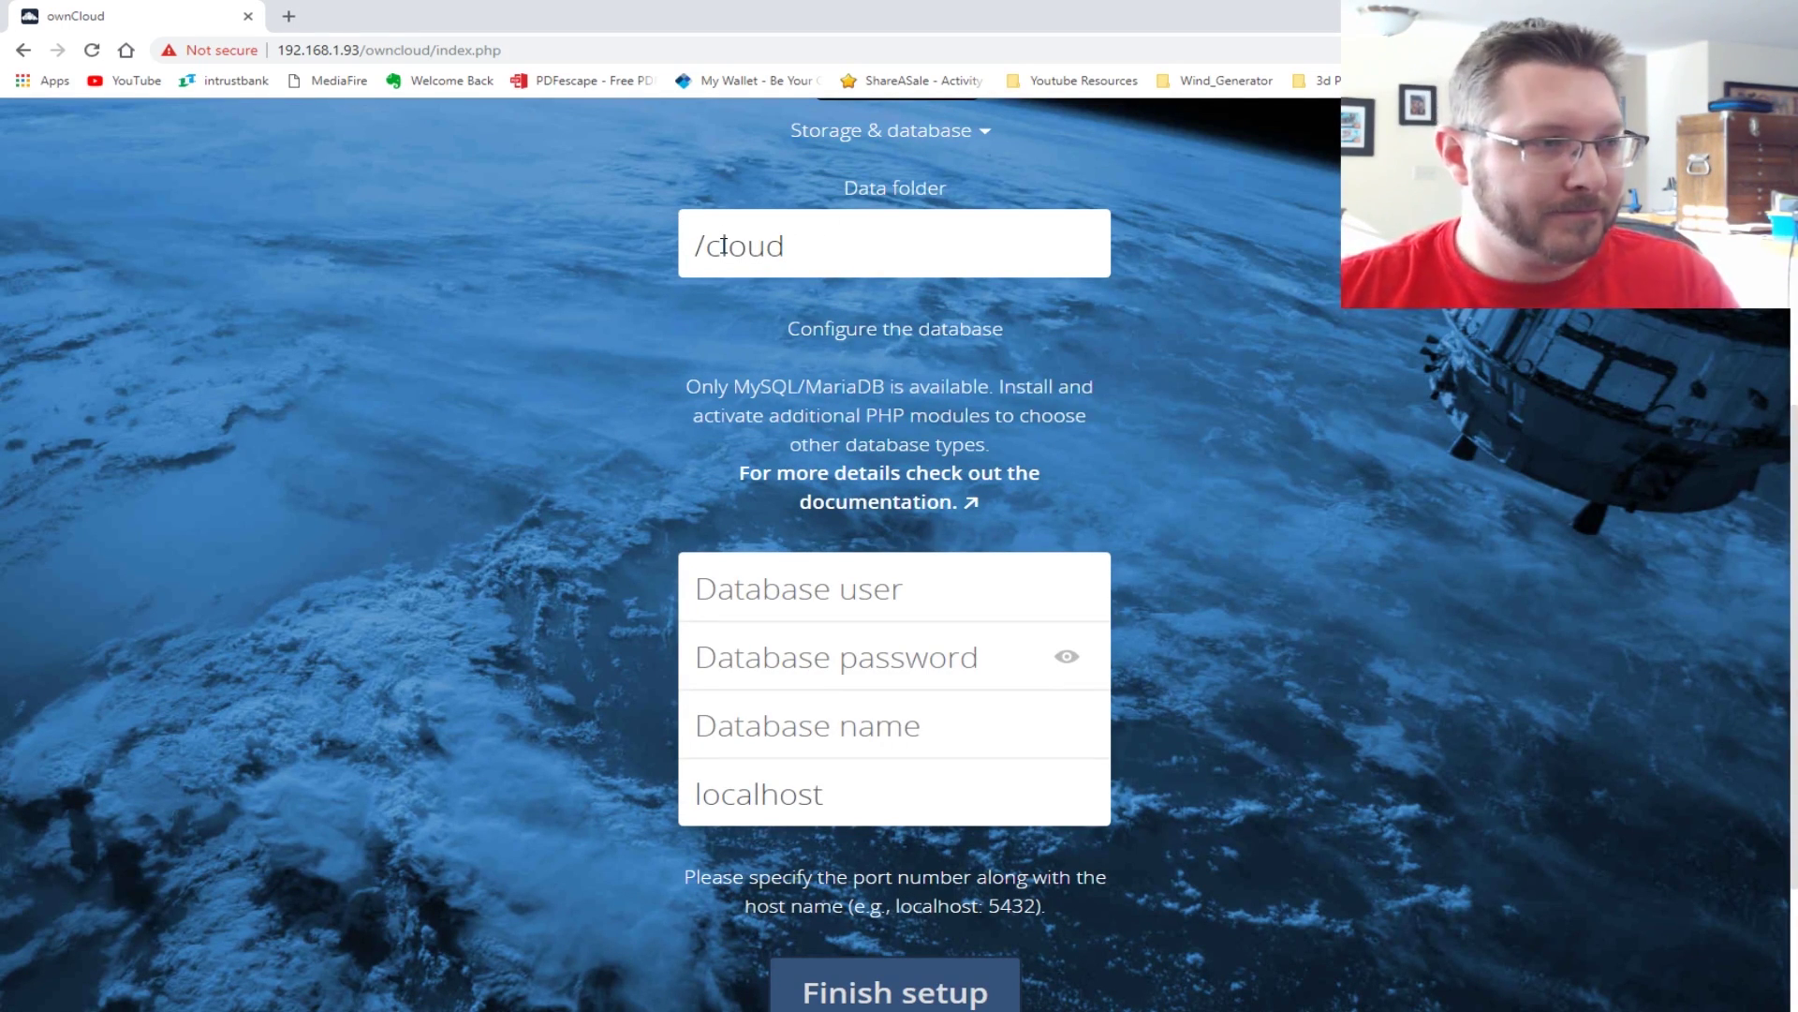
- Enter the database user, its password, and the database name myCloudDB
click(804, 599)
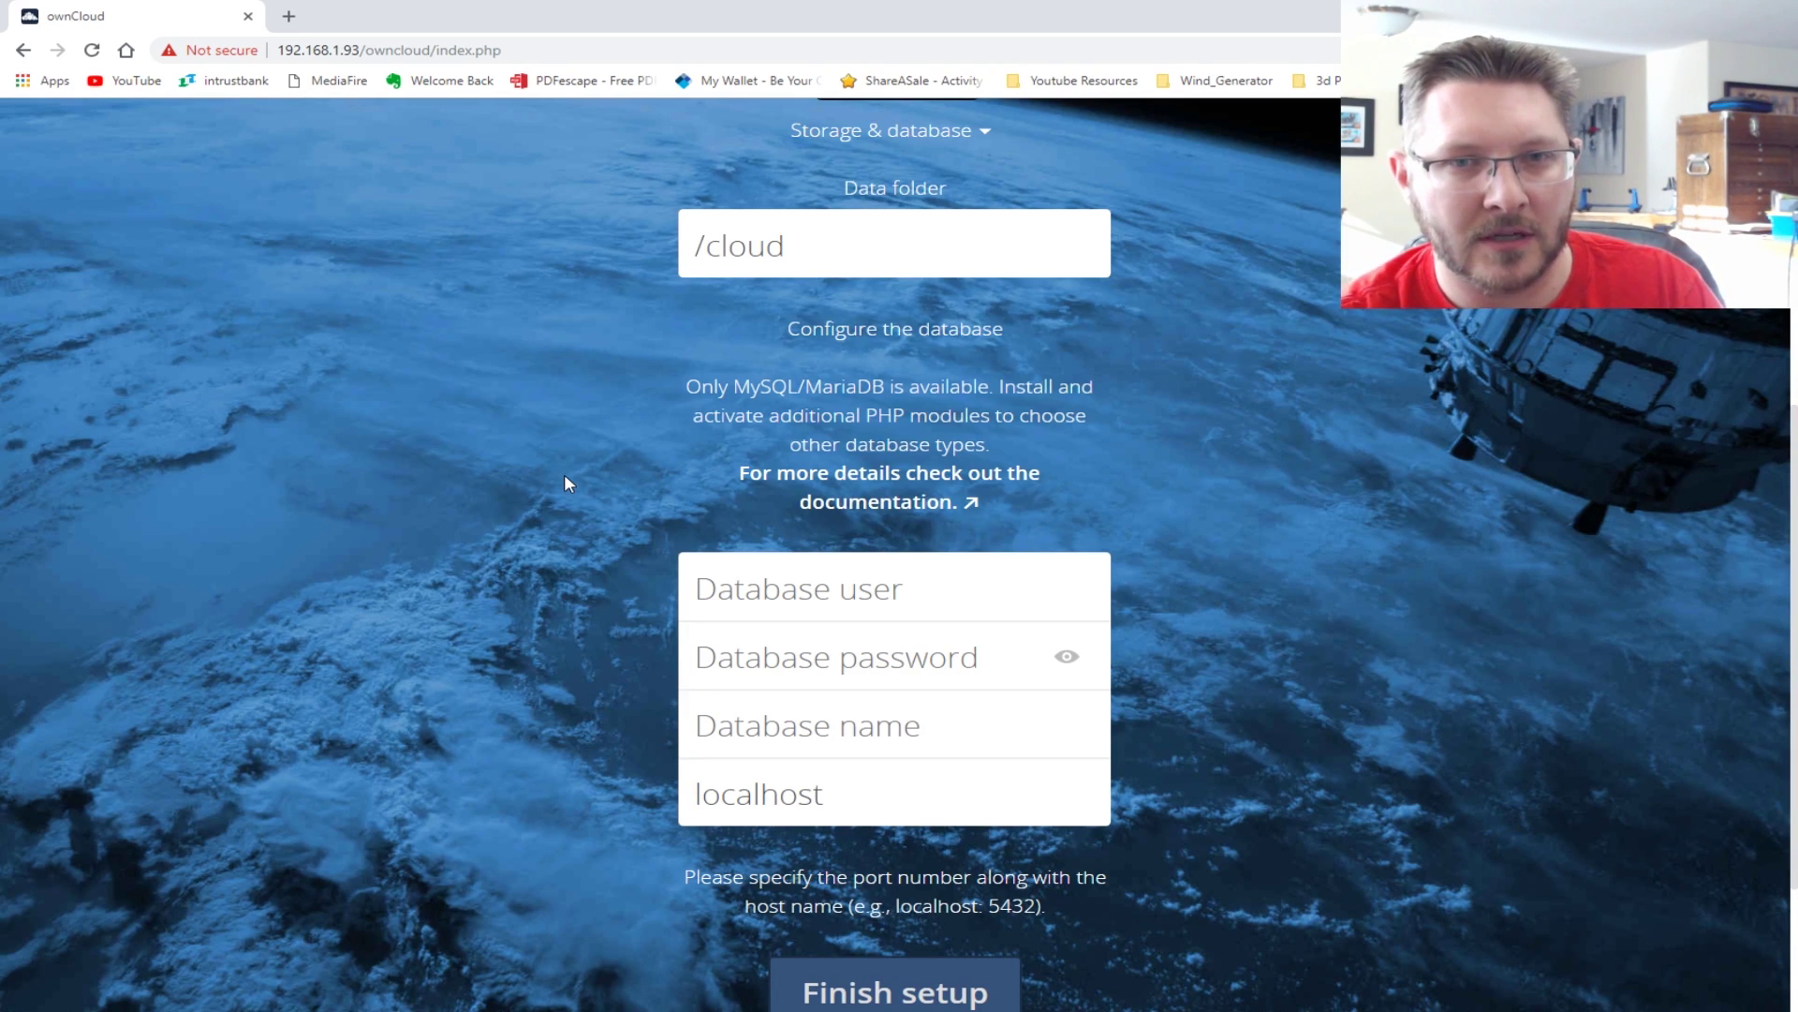
text(dbadmin)
key(Tab)
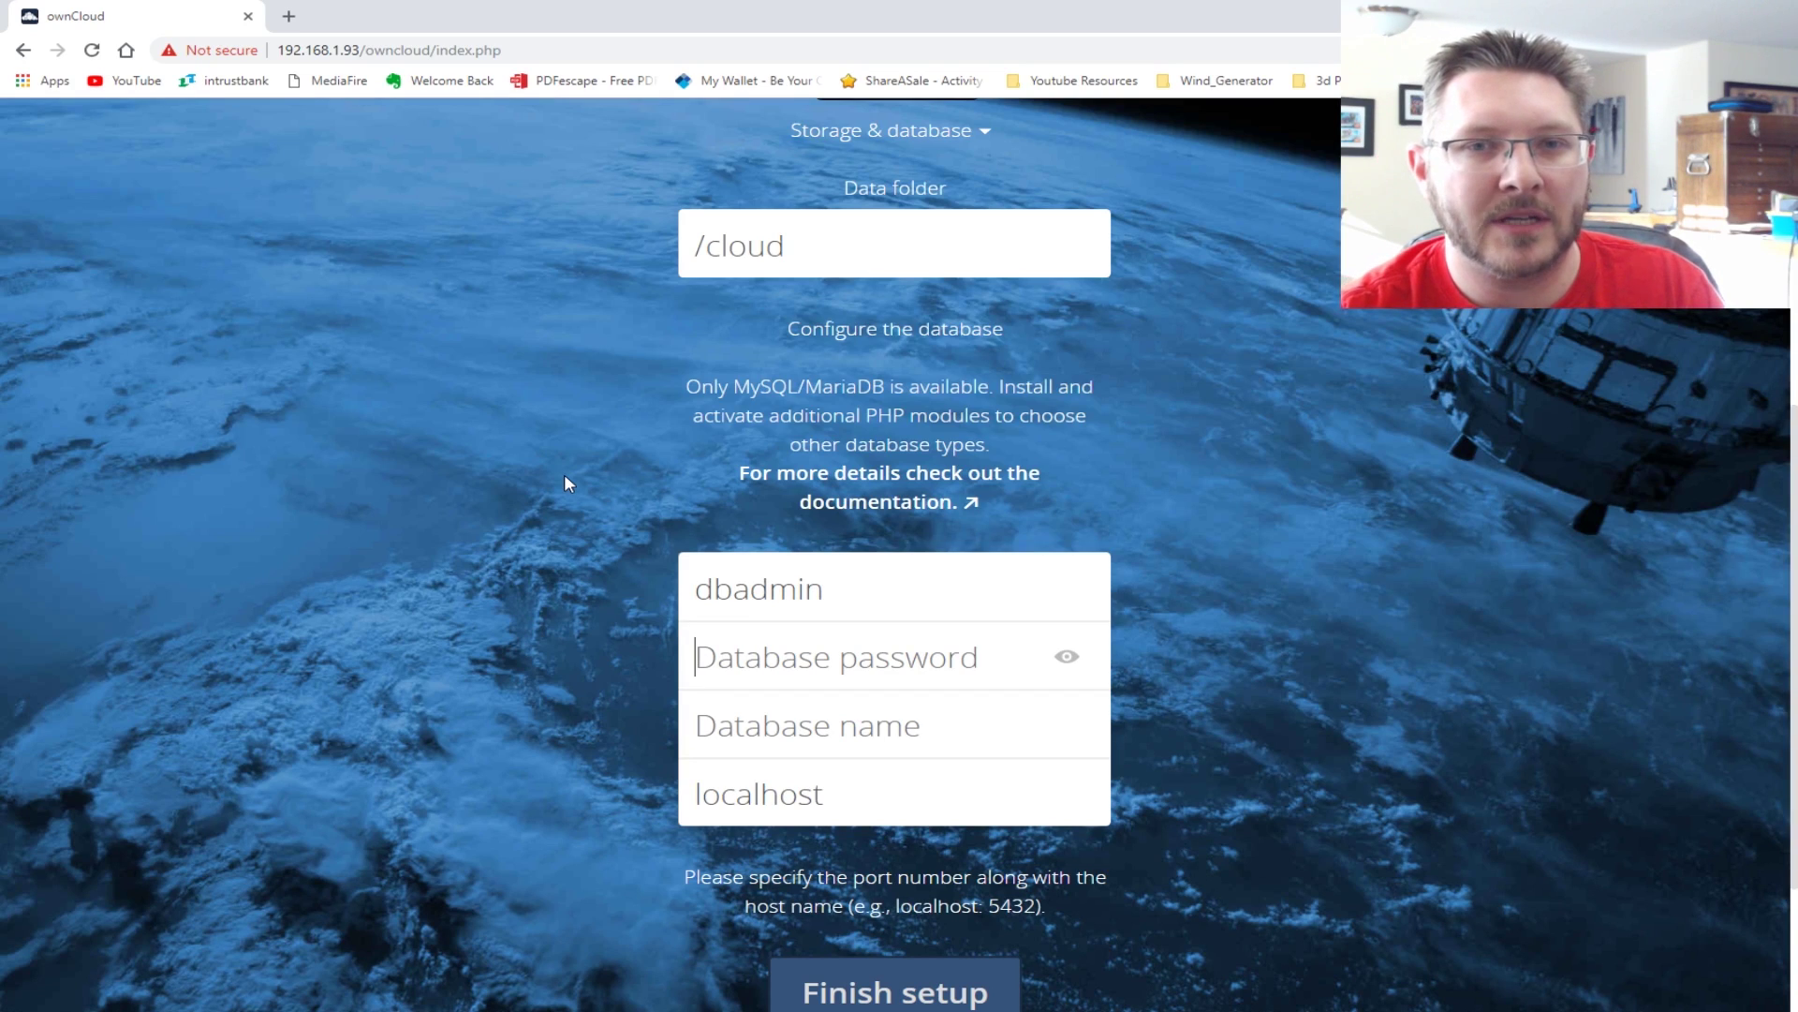
text(••••••••)
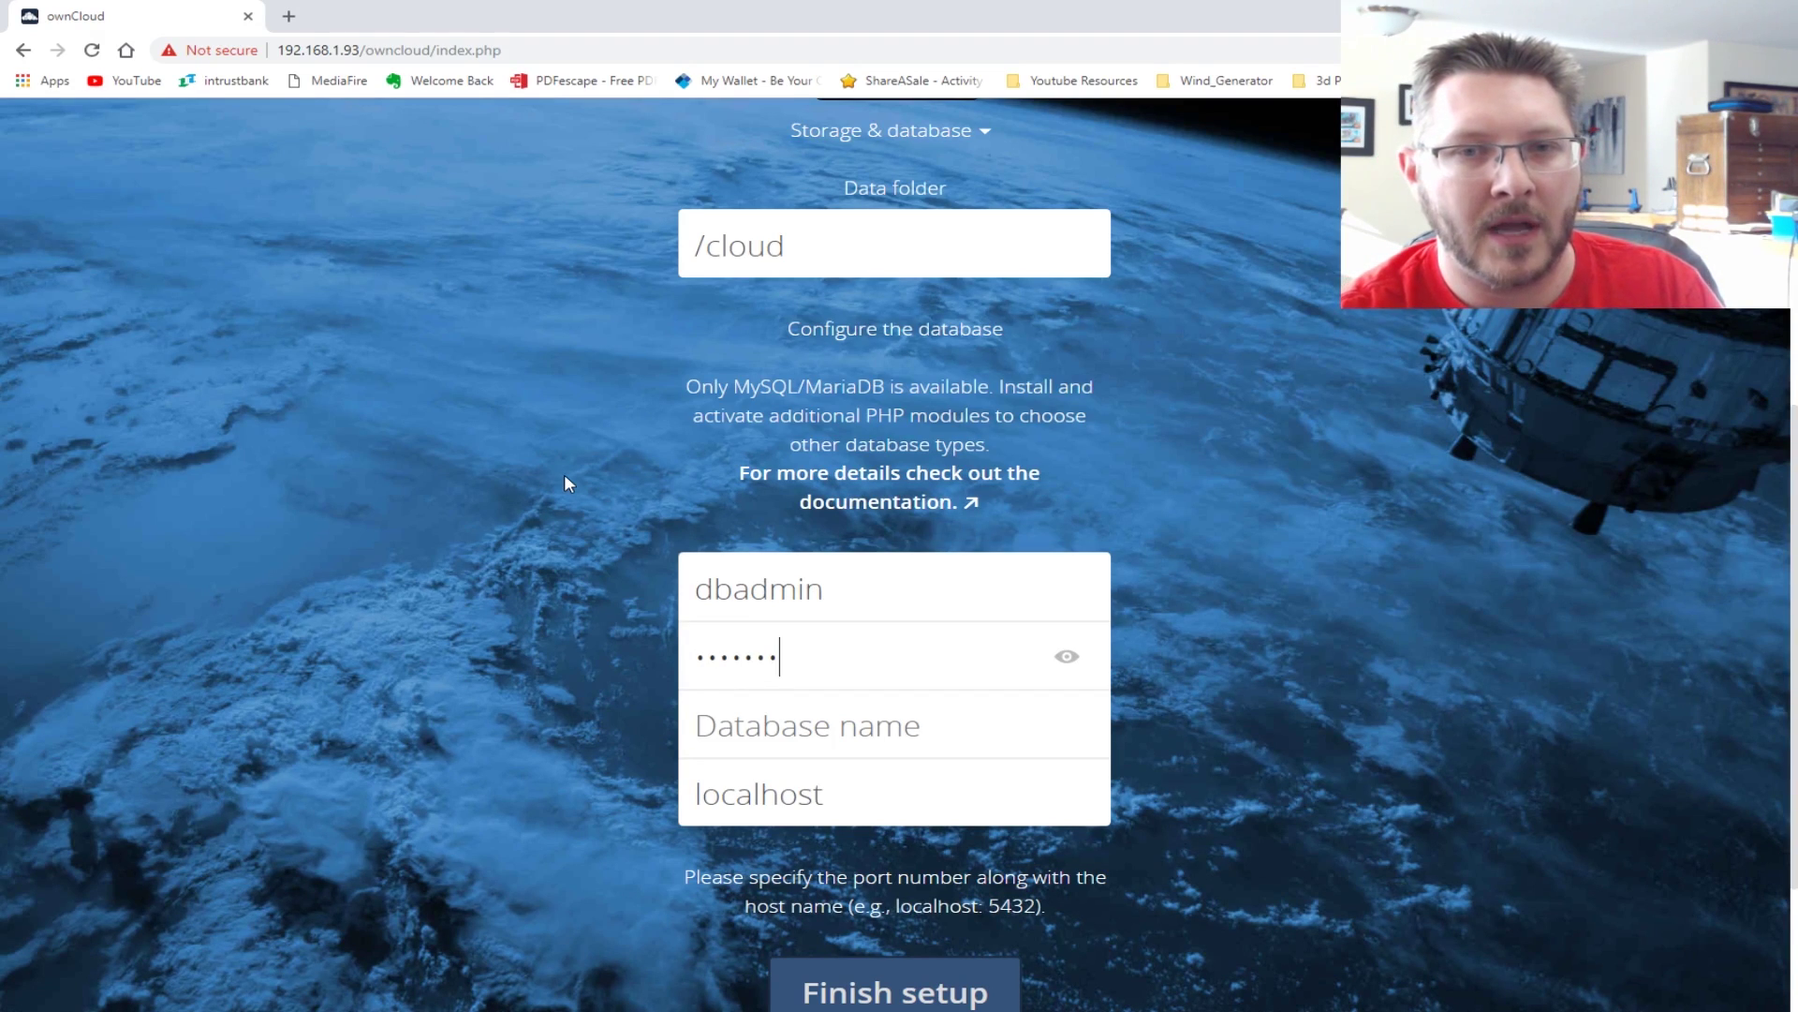
text(•••••••••)
key(Tab)
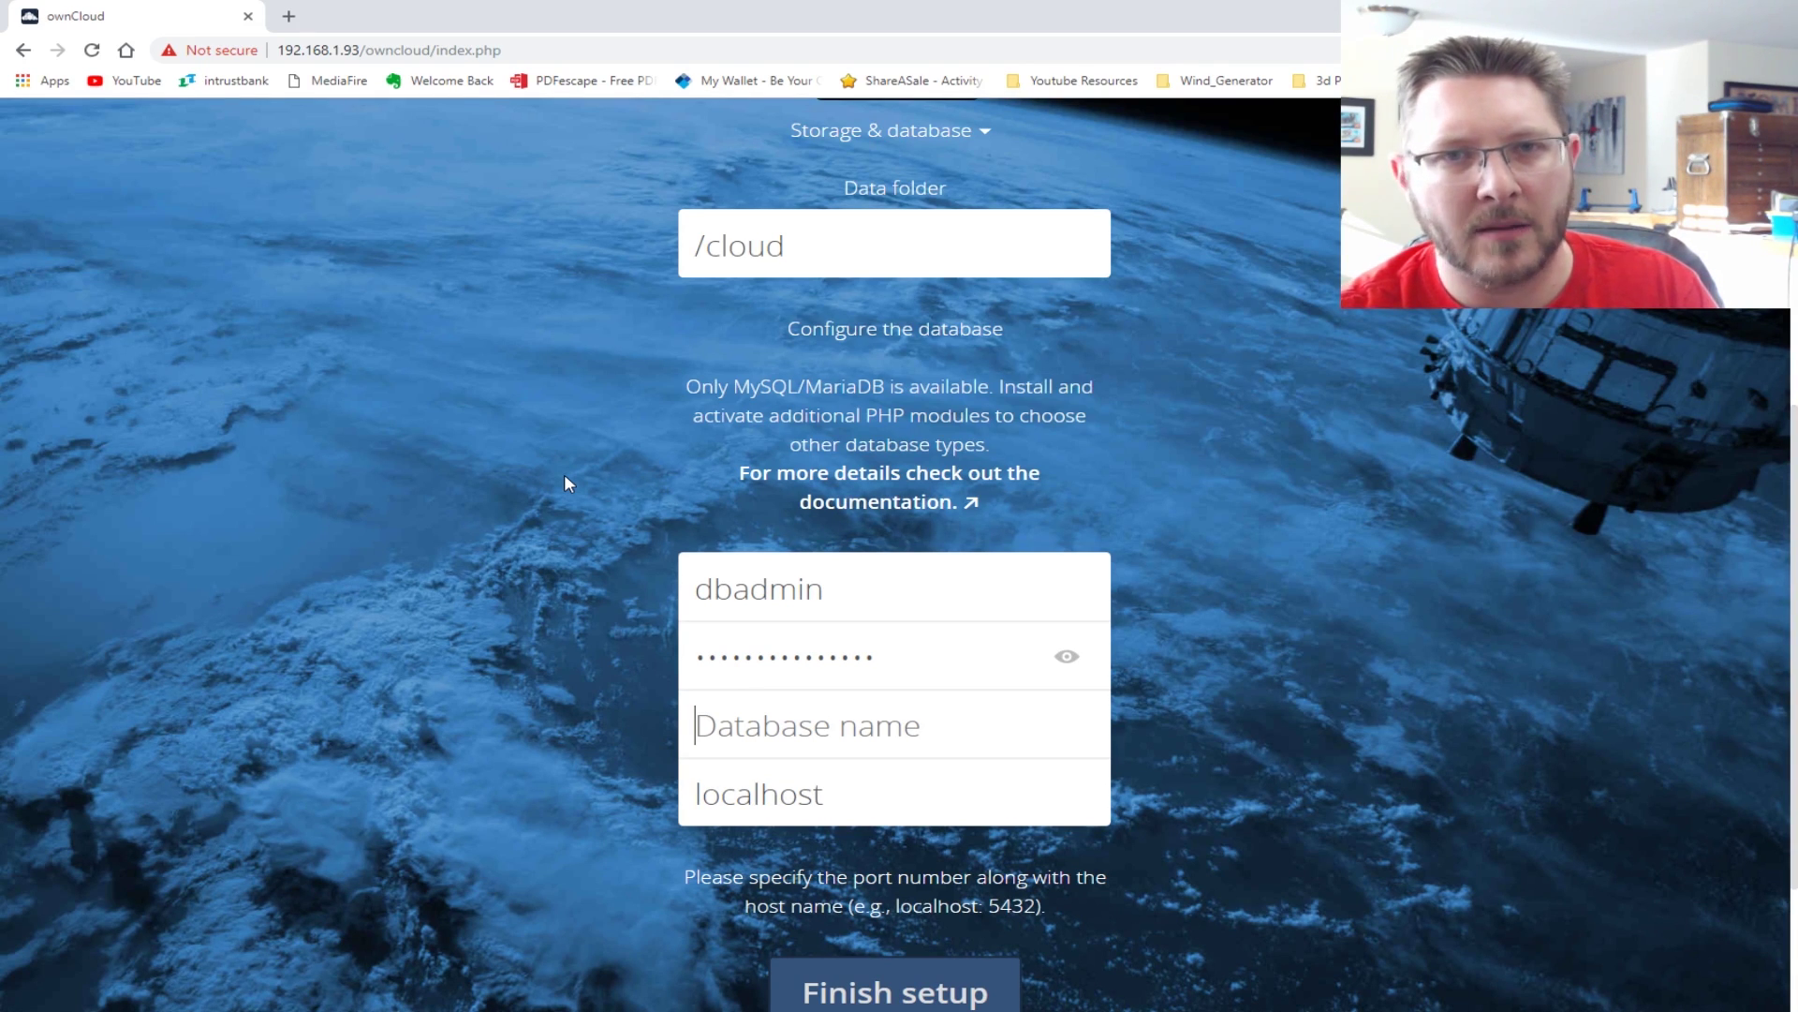
text(myCl)
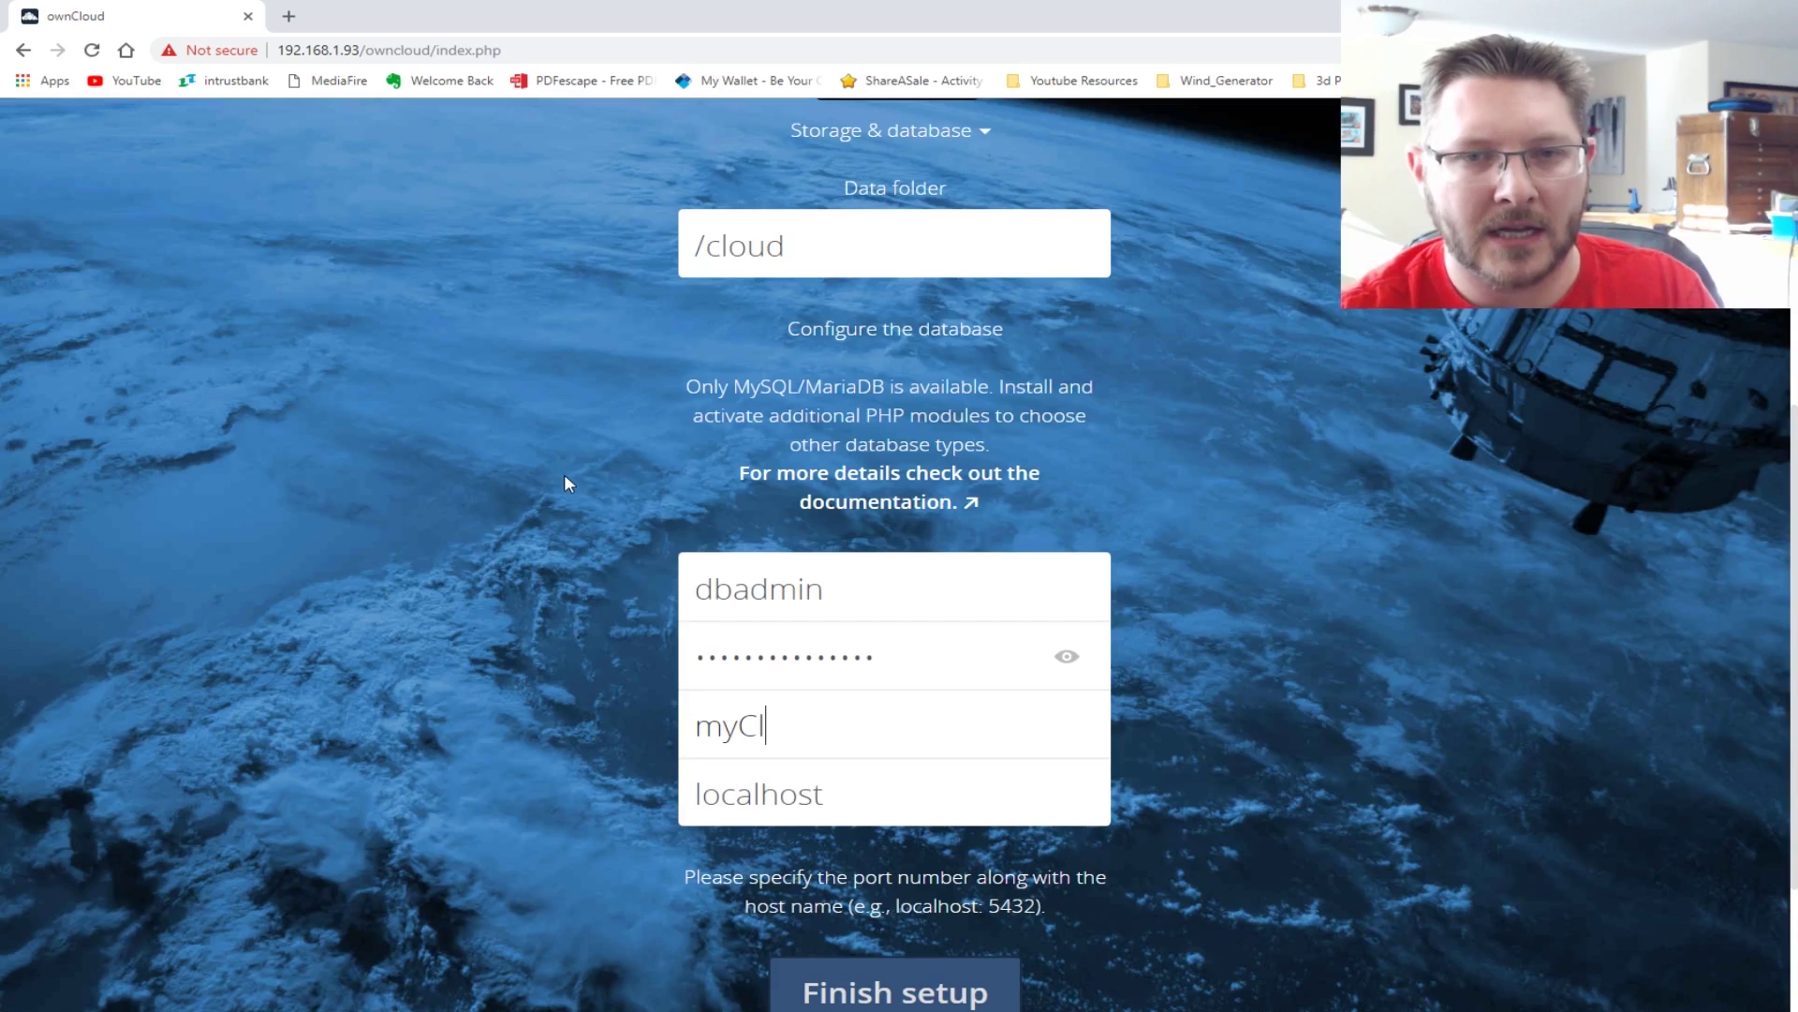
text(oudDB)
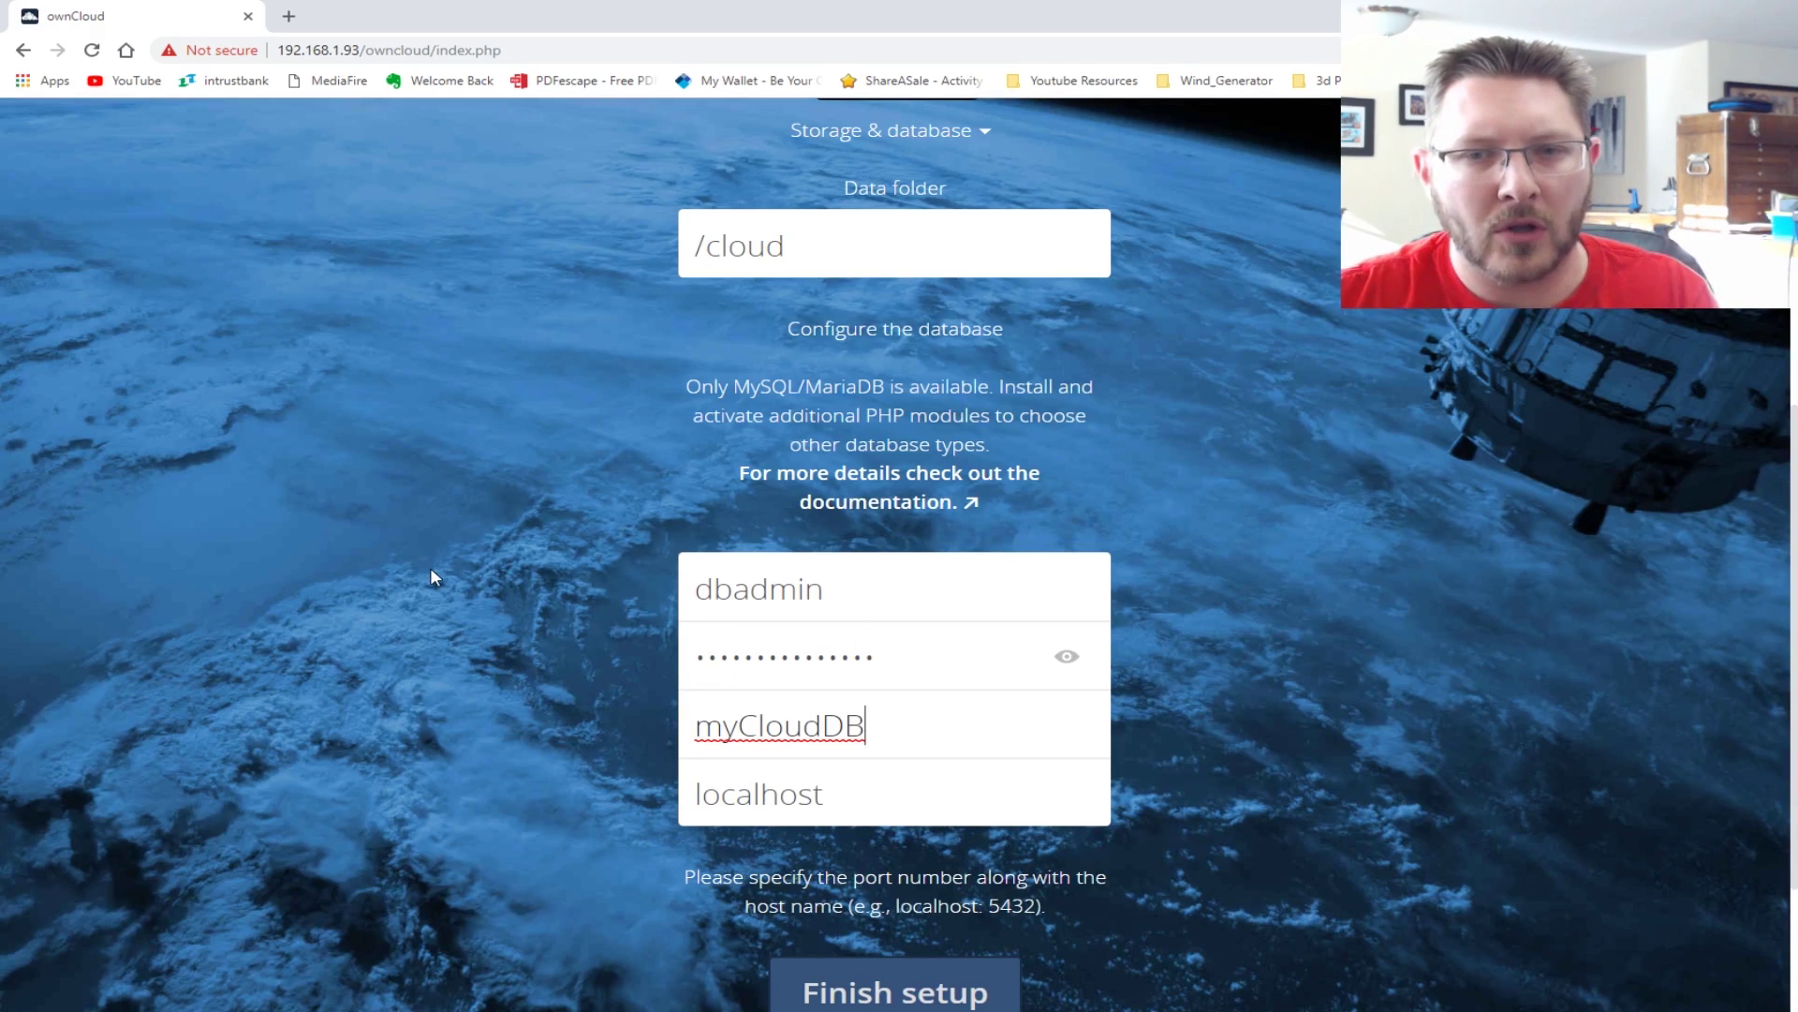
click(489, 563)
scroll(486, 553, down, 2)
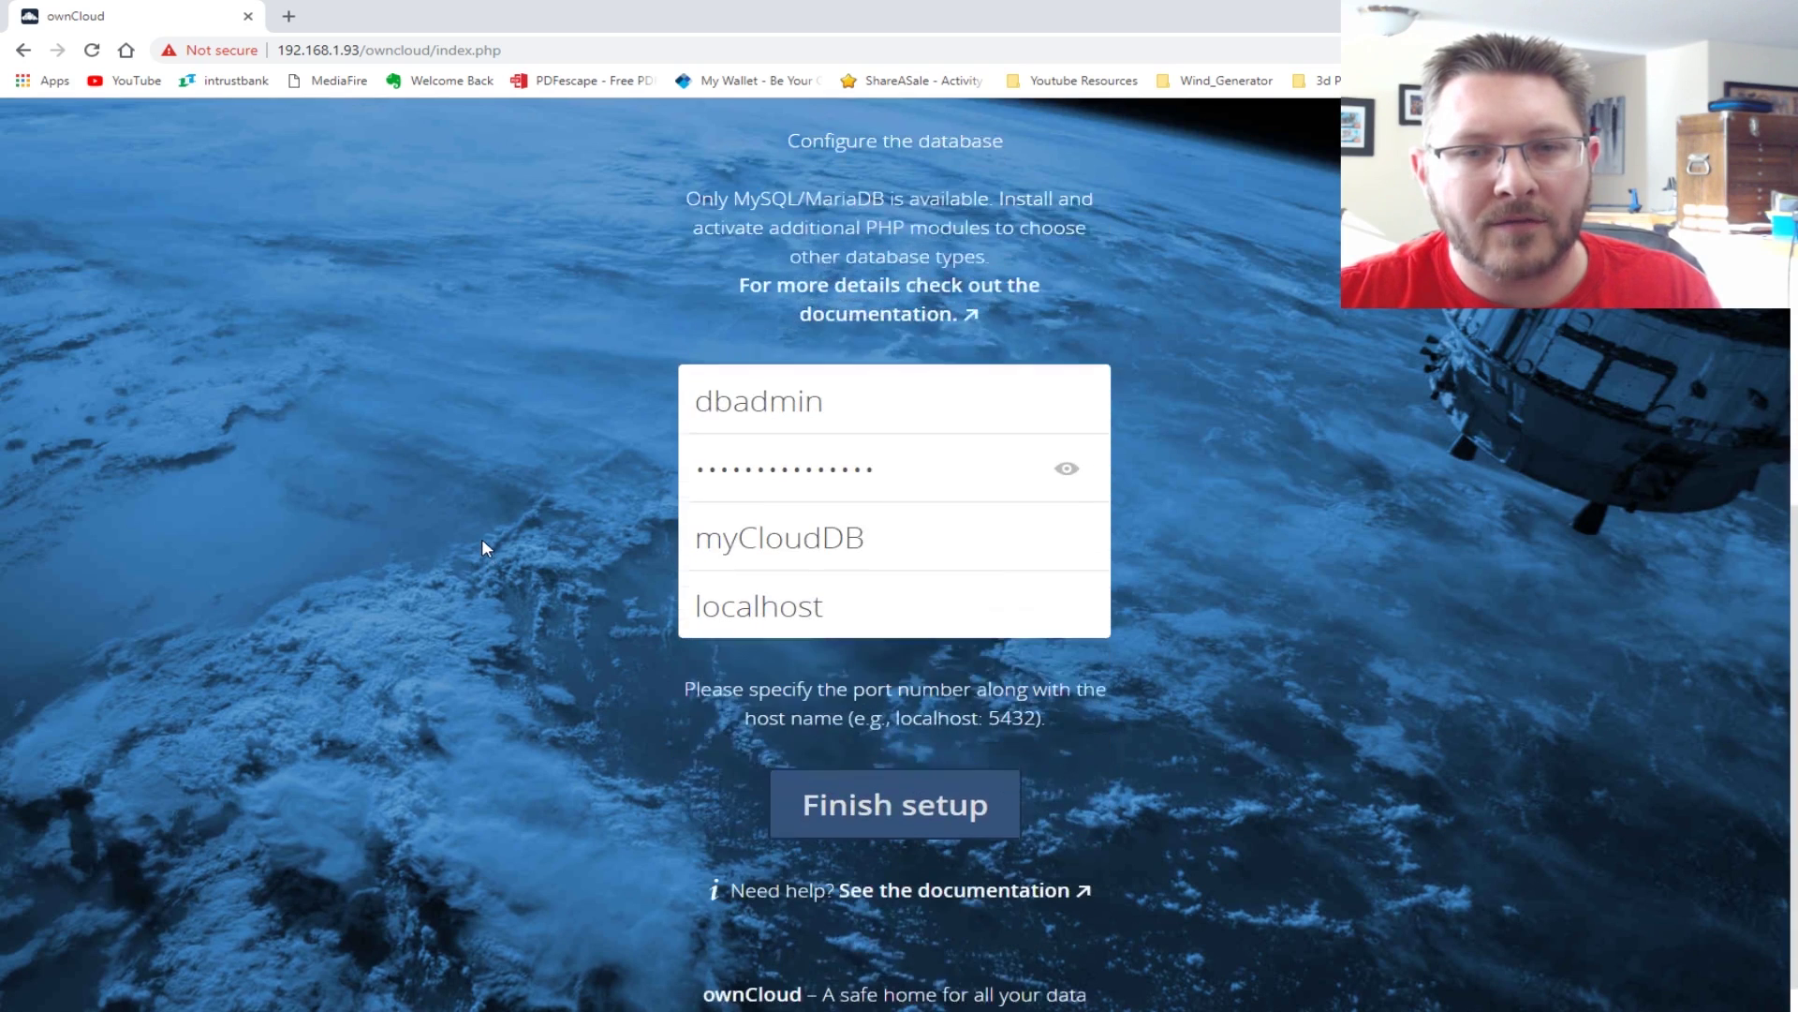
- Leave the database host as plain localhost and submit Finish setup
click(880, 606)
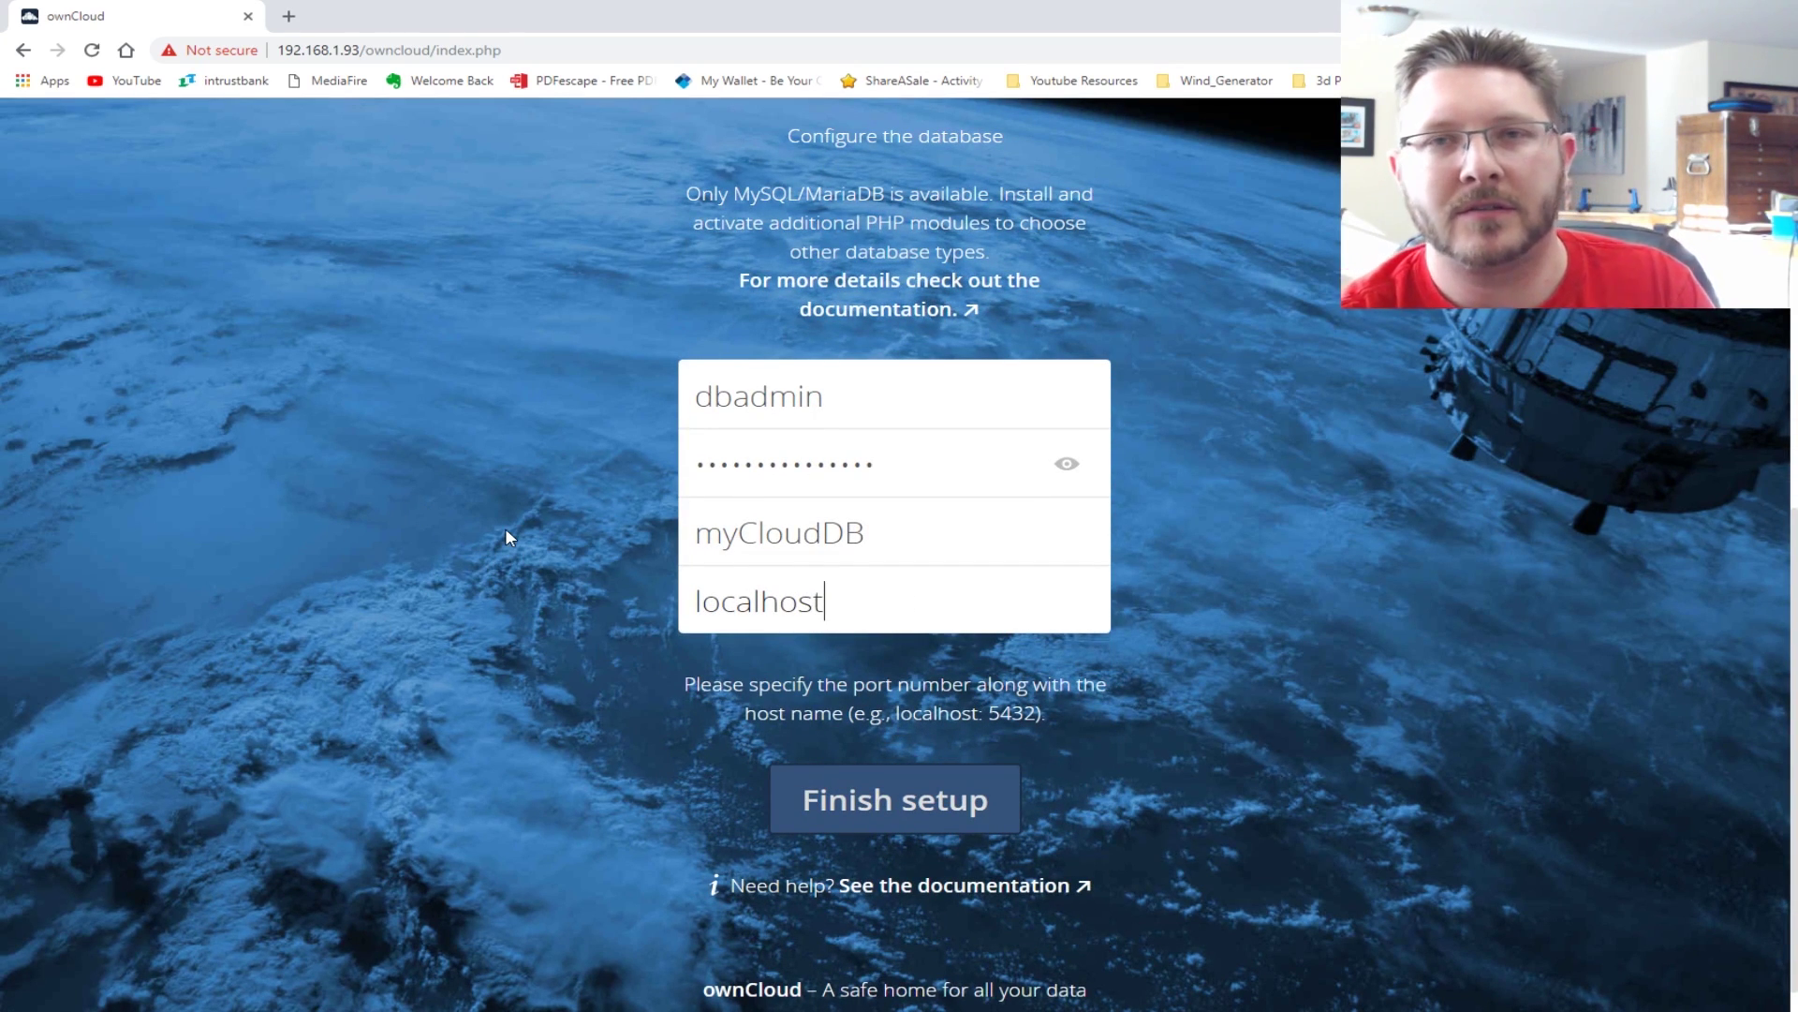
text(:)
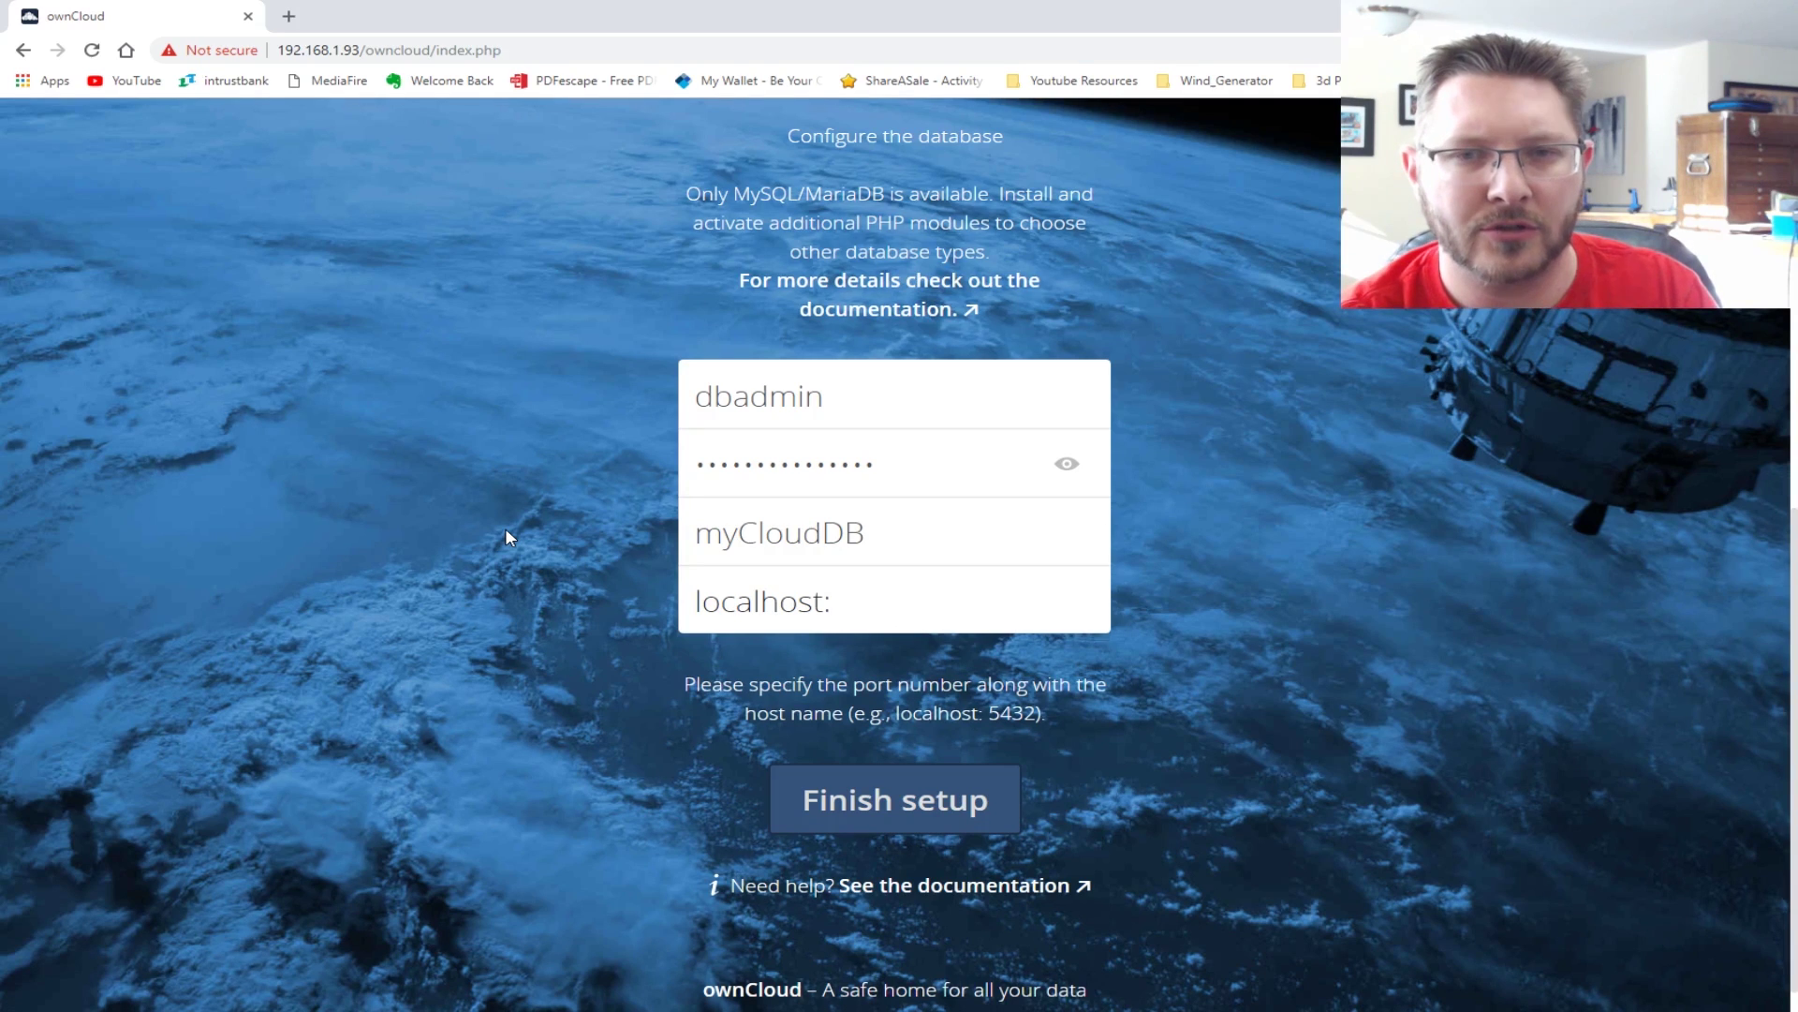
text(56)
key(BackSpace)
key(BackSpace)
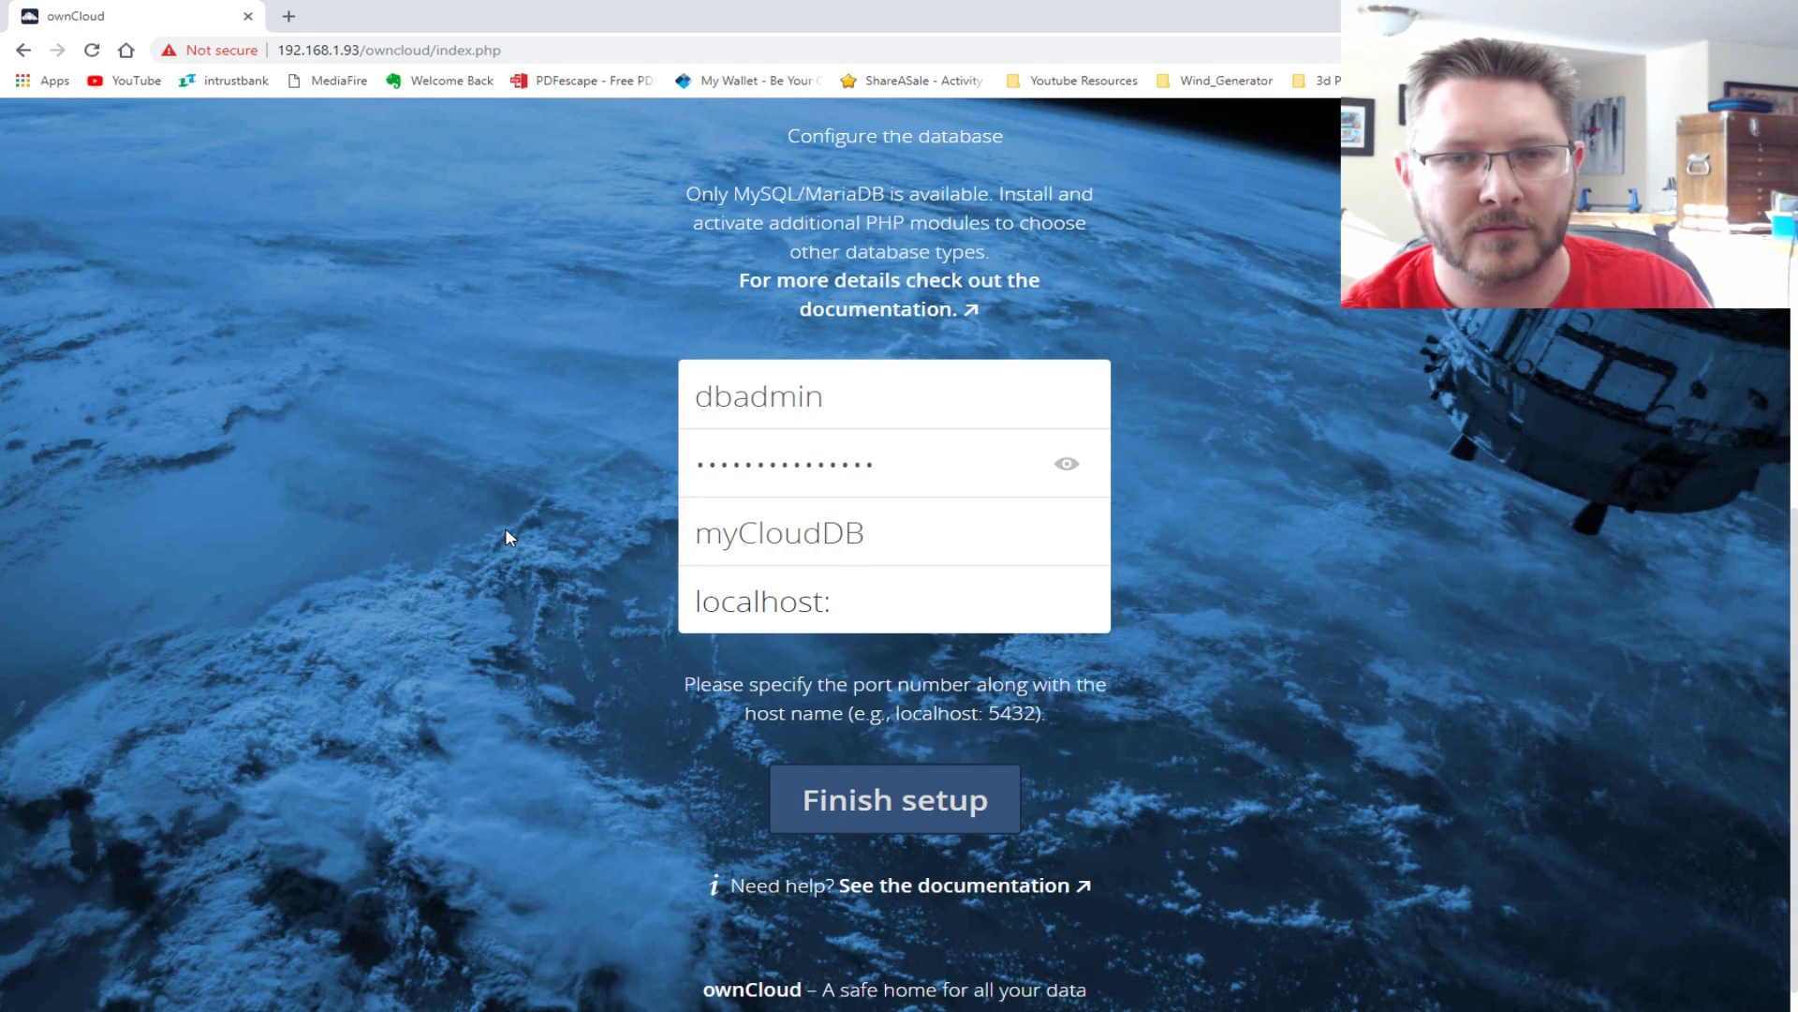
text(5433)
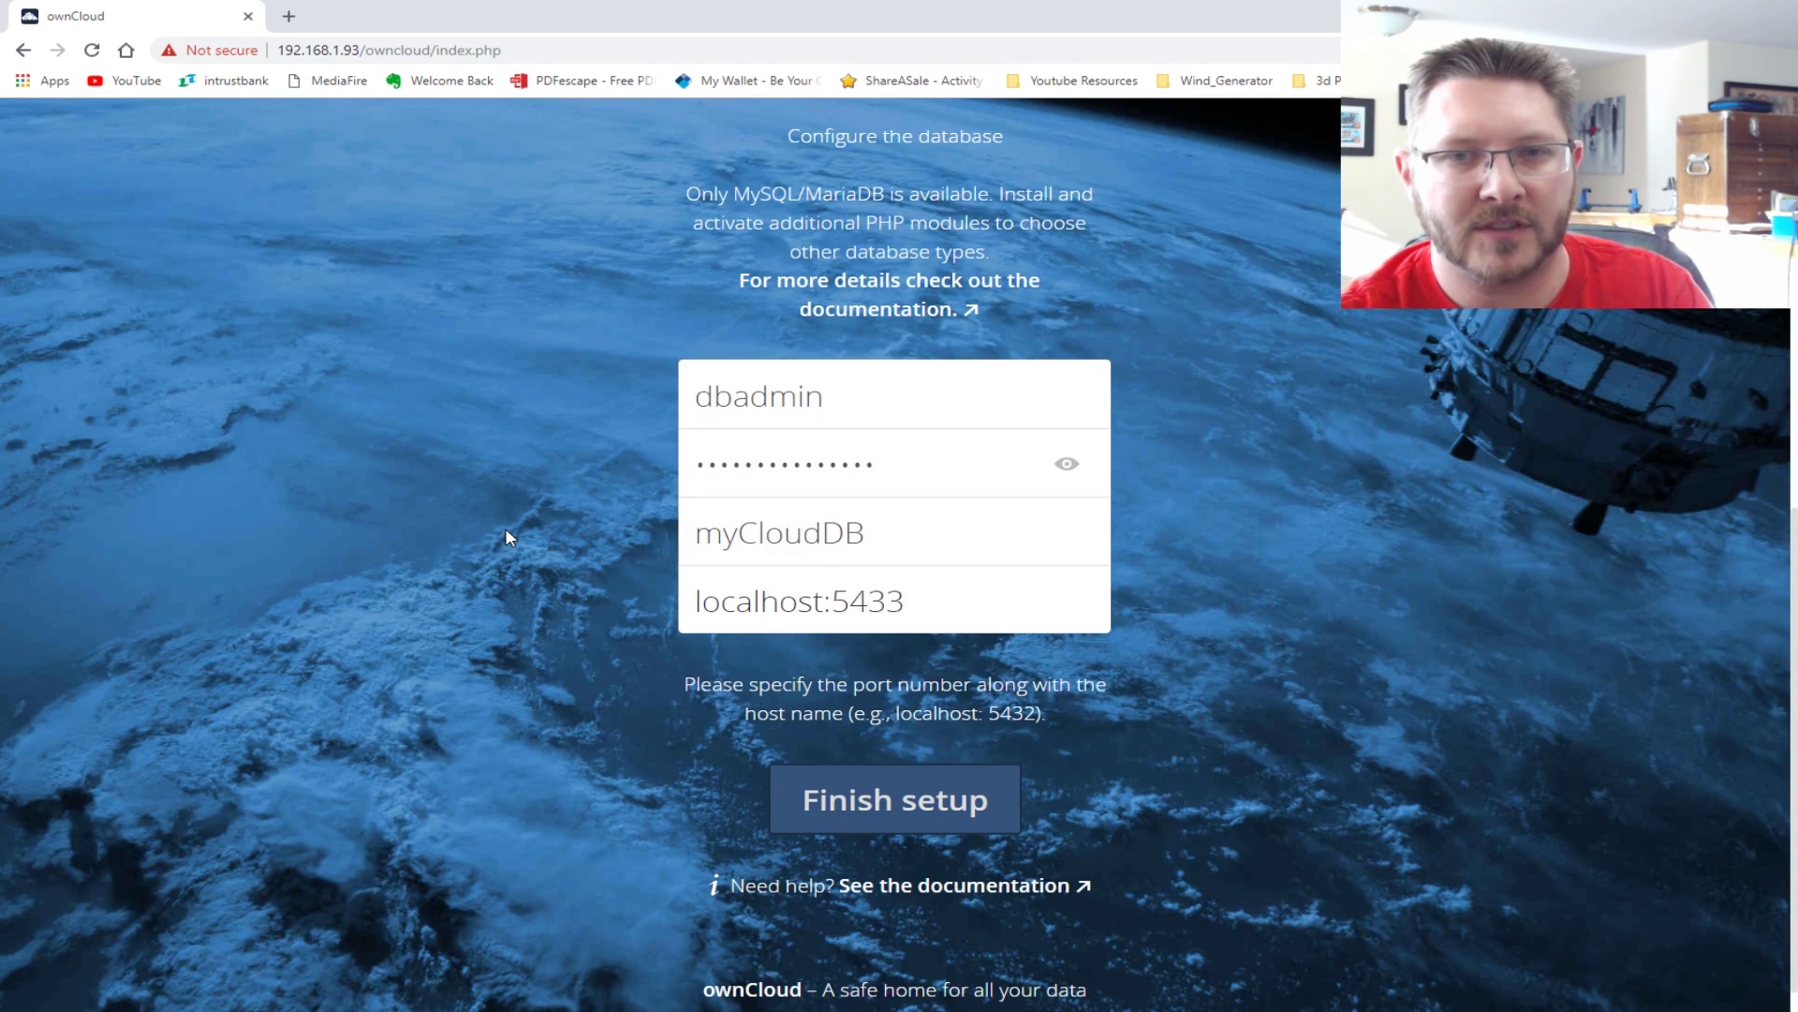
key(BackSpace)
key(BackSpace)
key(BackSpace)
key(BackSpace)
key(BackSpace)
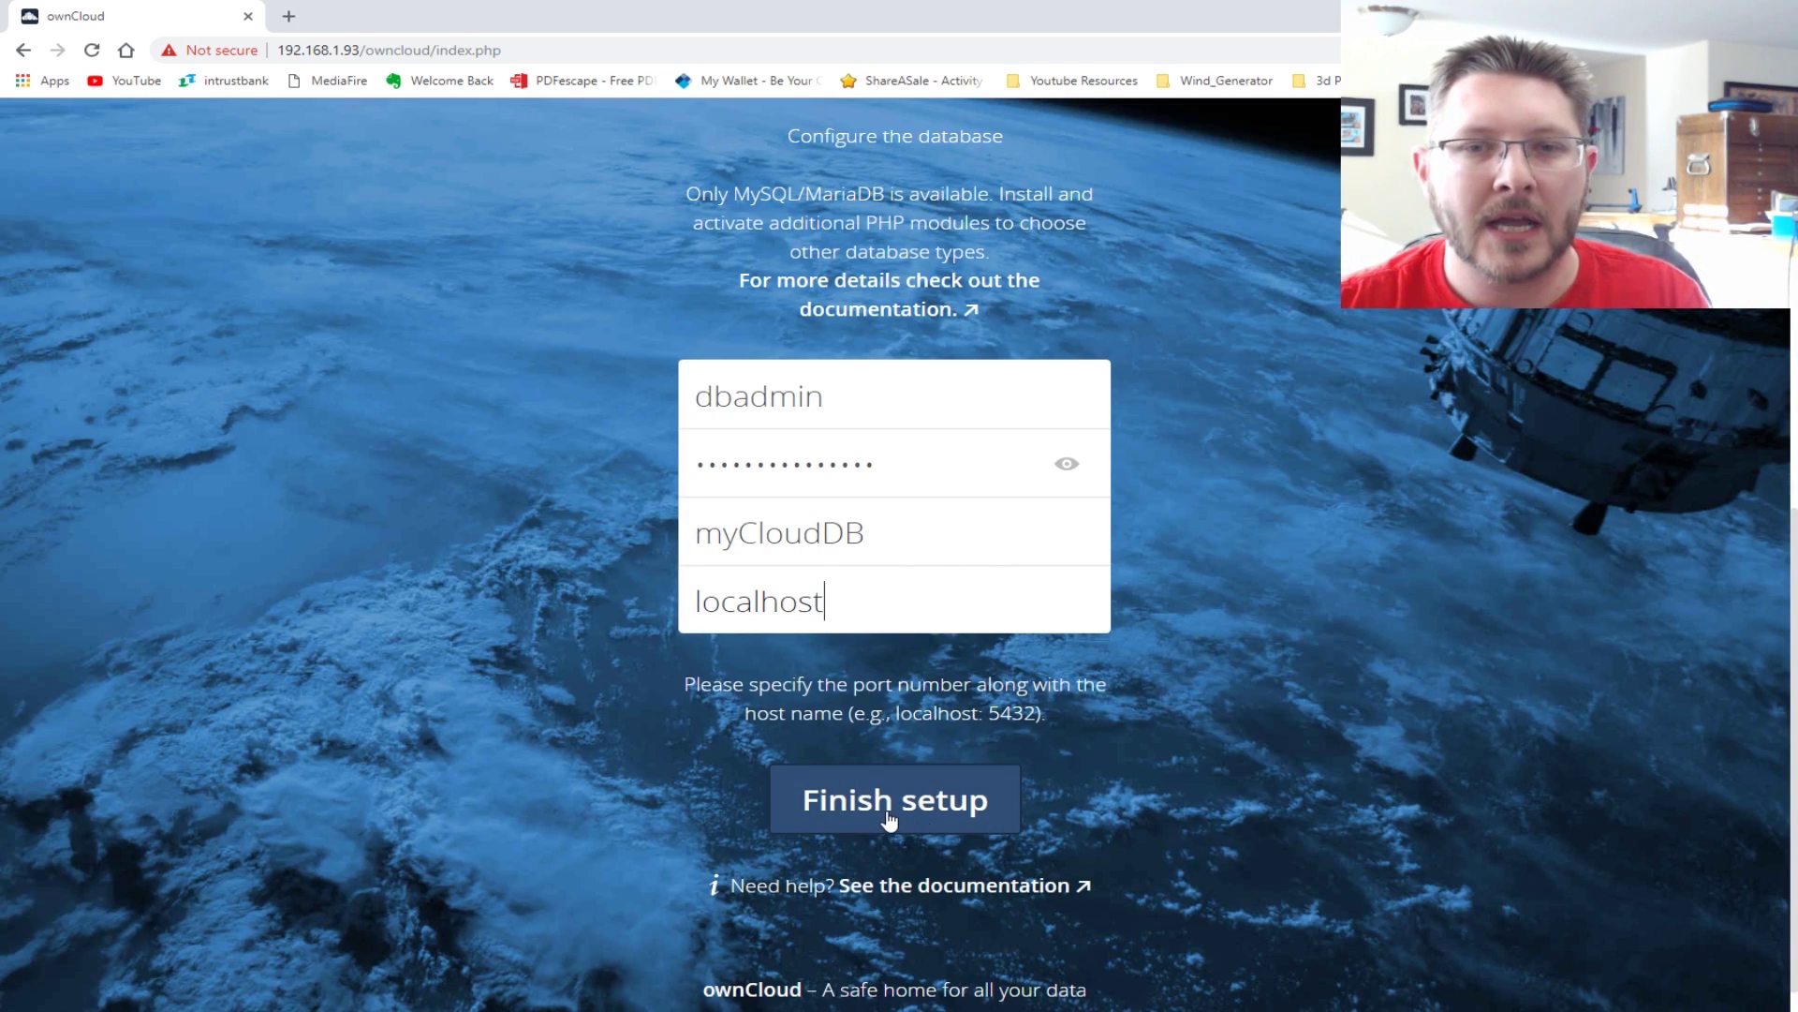
click(889, 815)
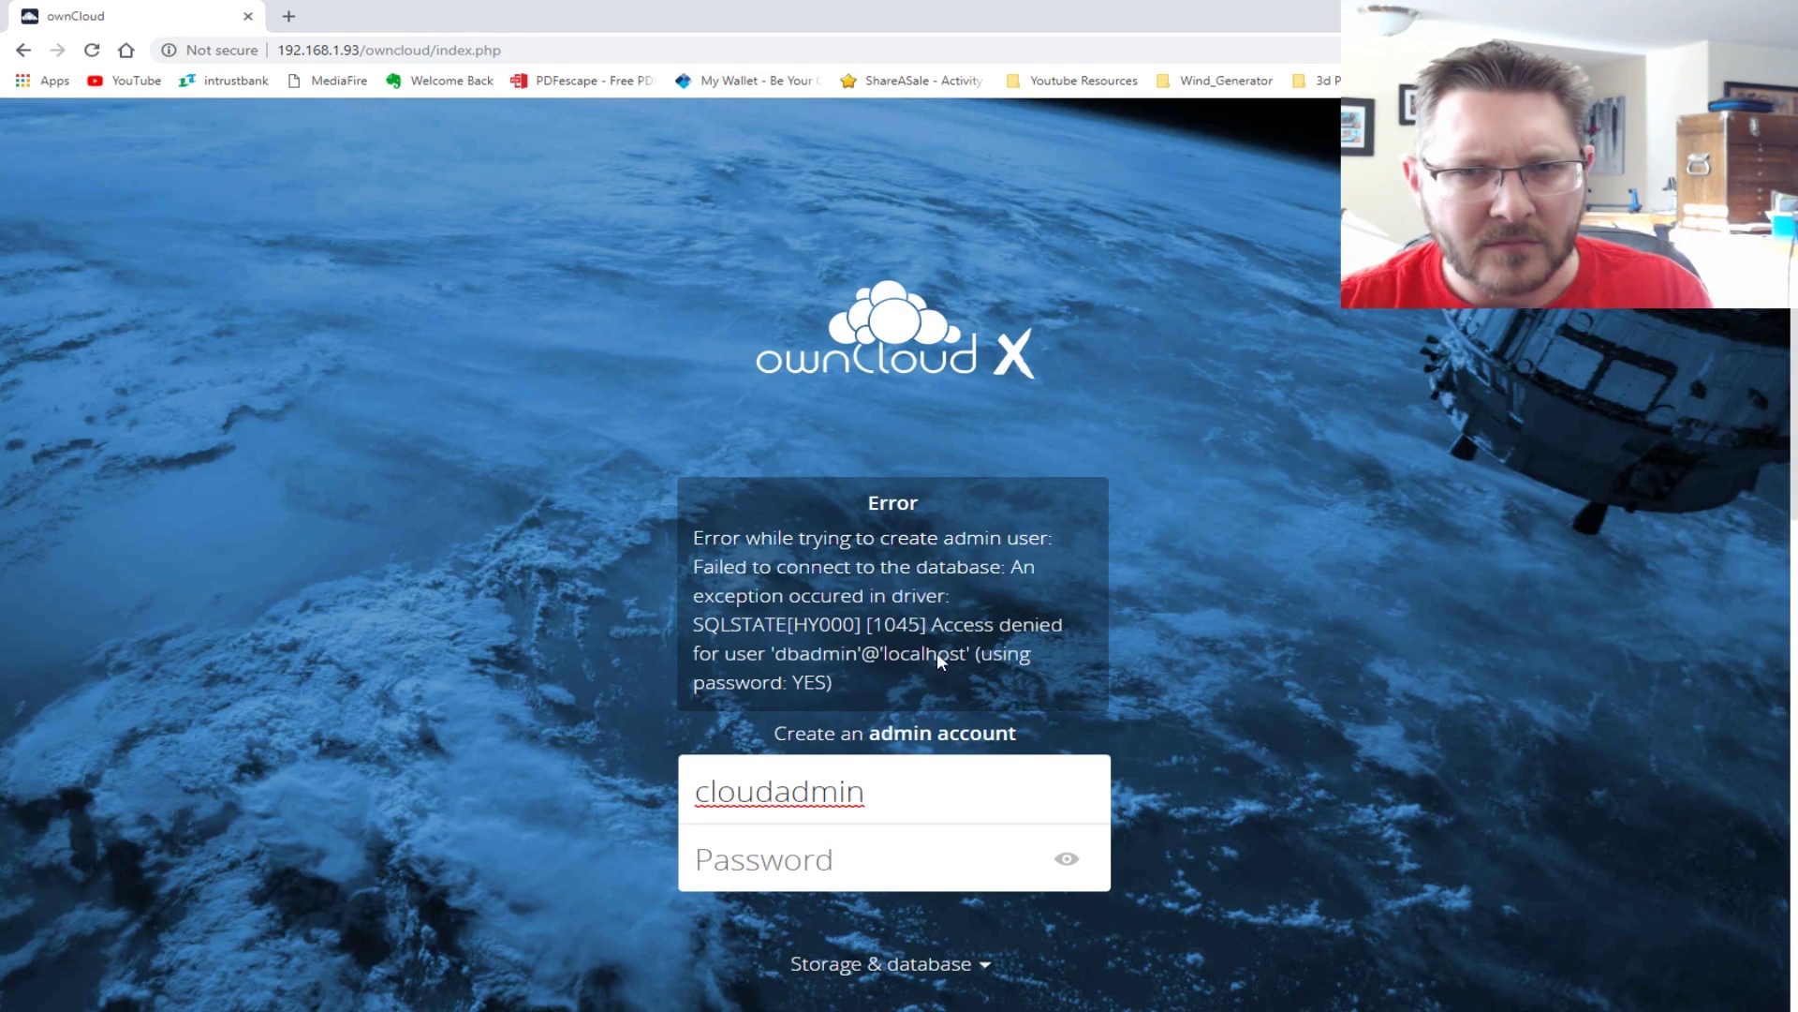
- Retype the database user in uppercase and re-enter the database password
scroll(625, 577, down, 5)
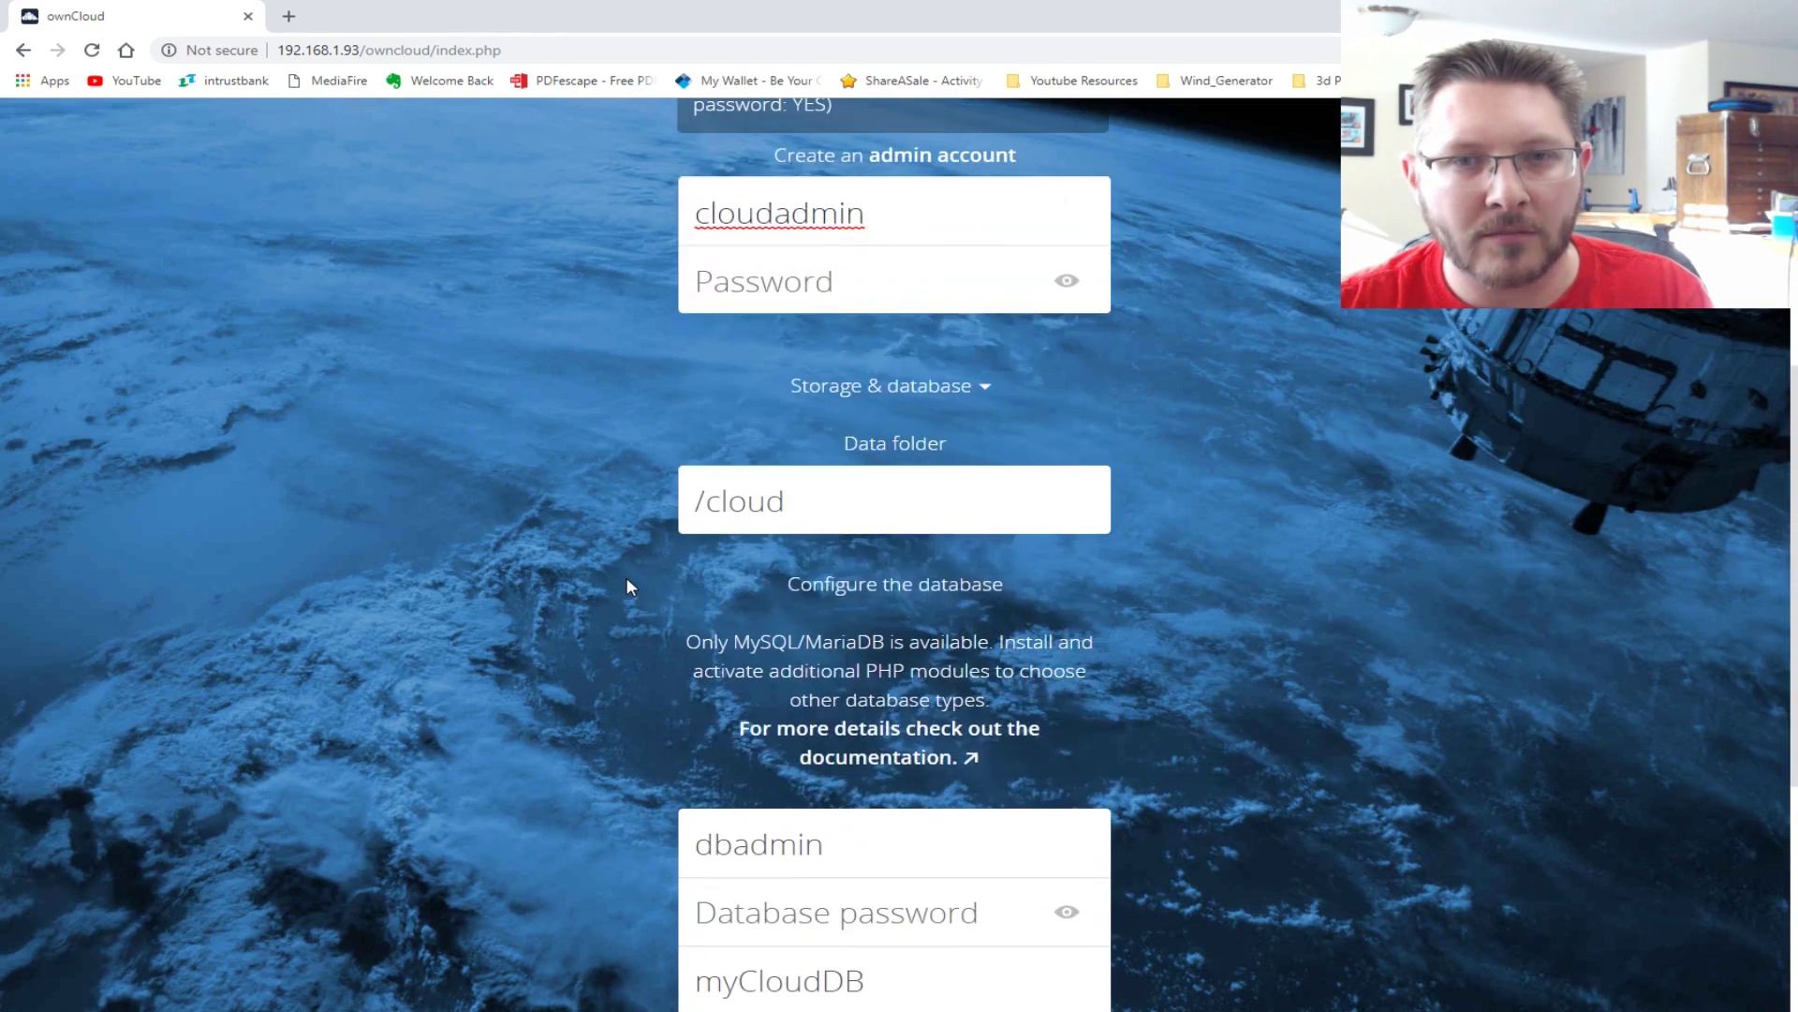
scroll(691, 639, down, 5)
drag(883, 389, 685, 372)
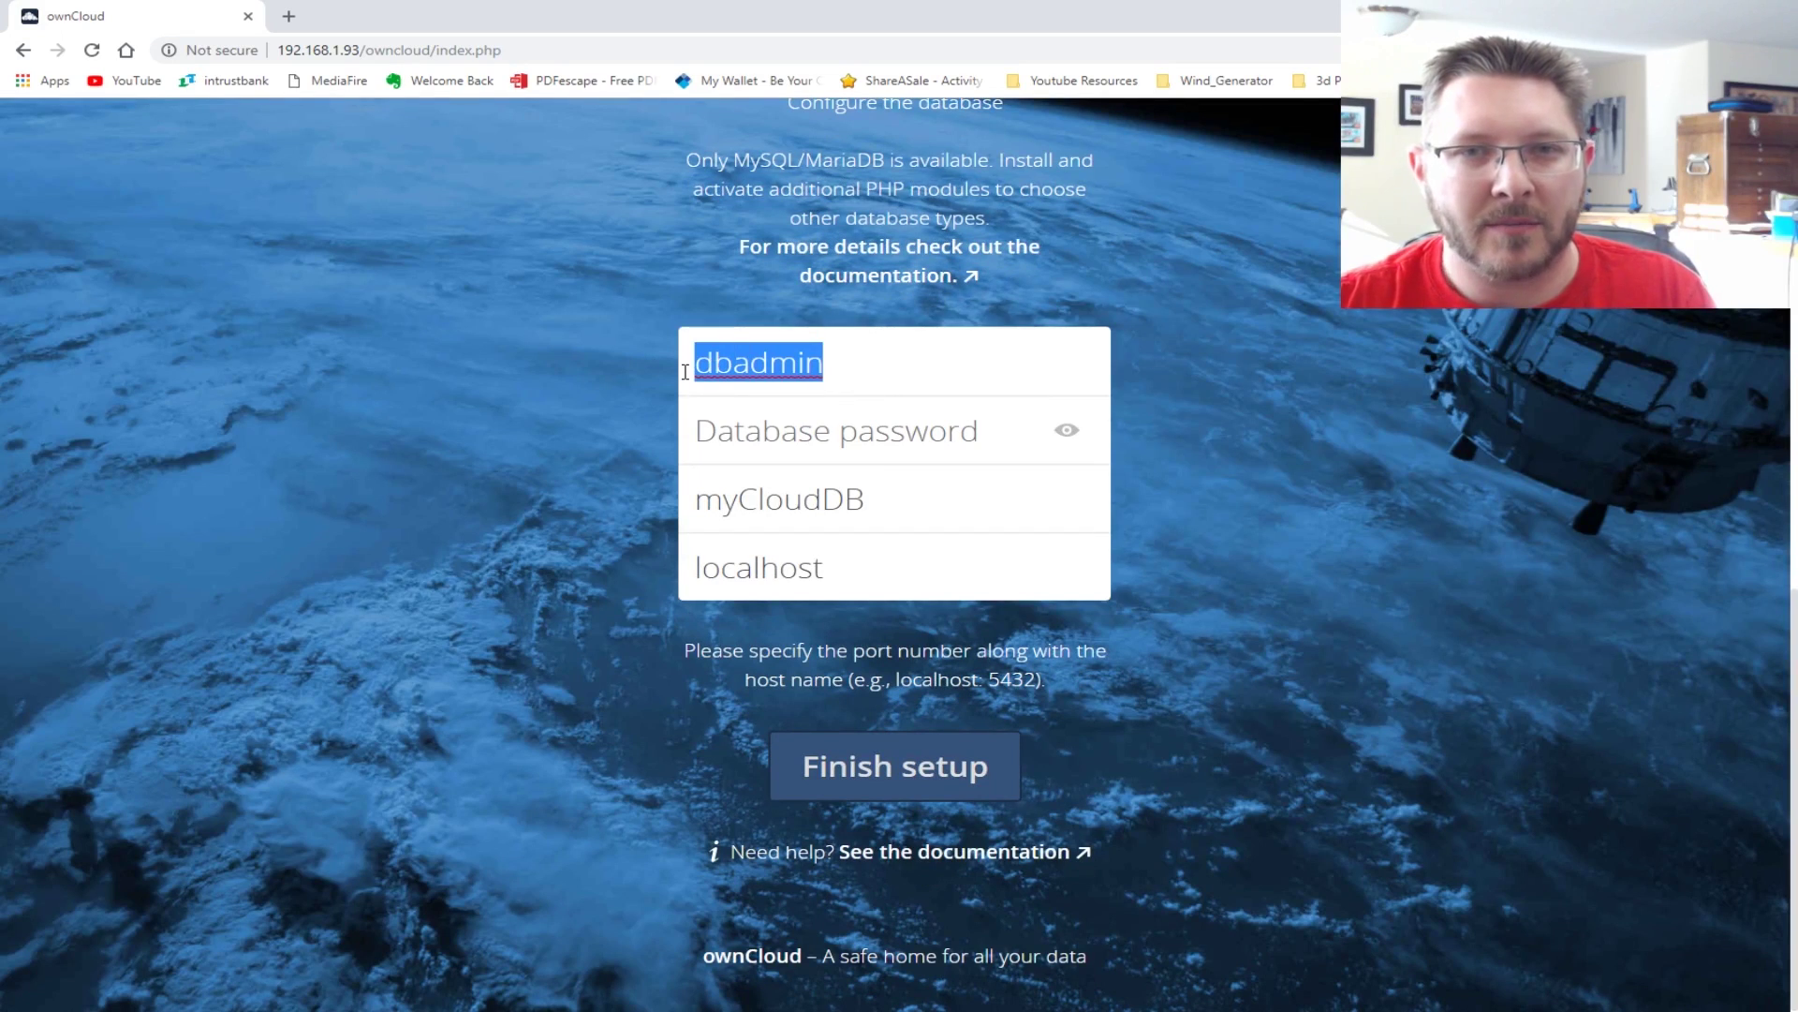
text(DBAD)
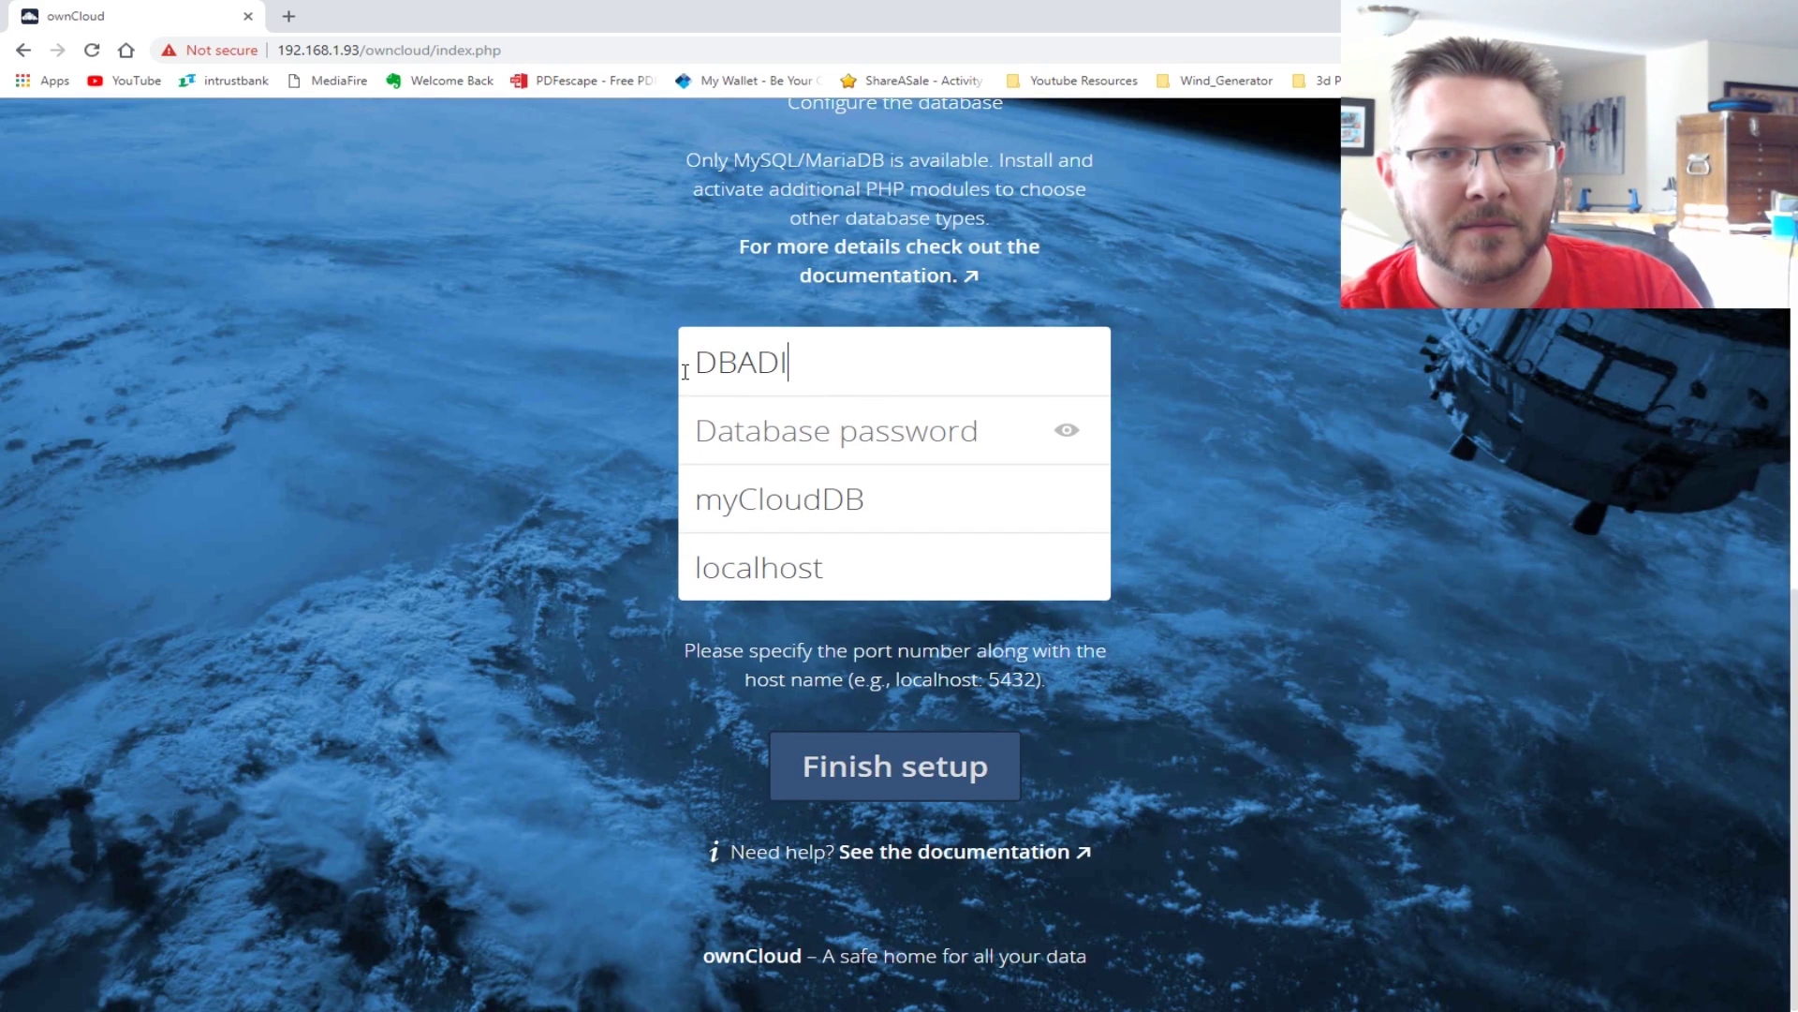
text(MIN)
key(Tab)
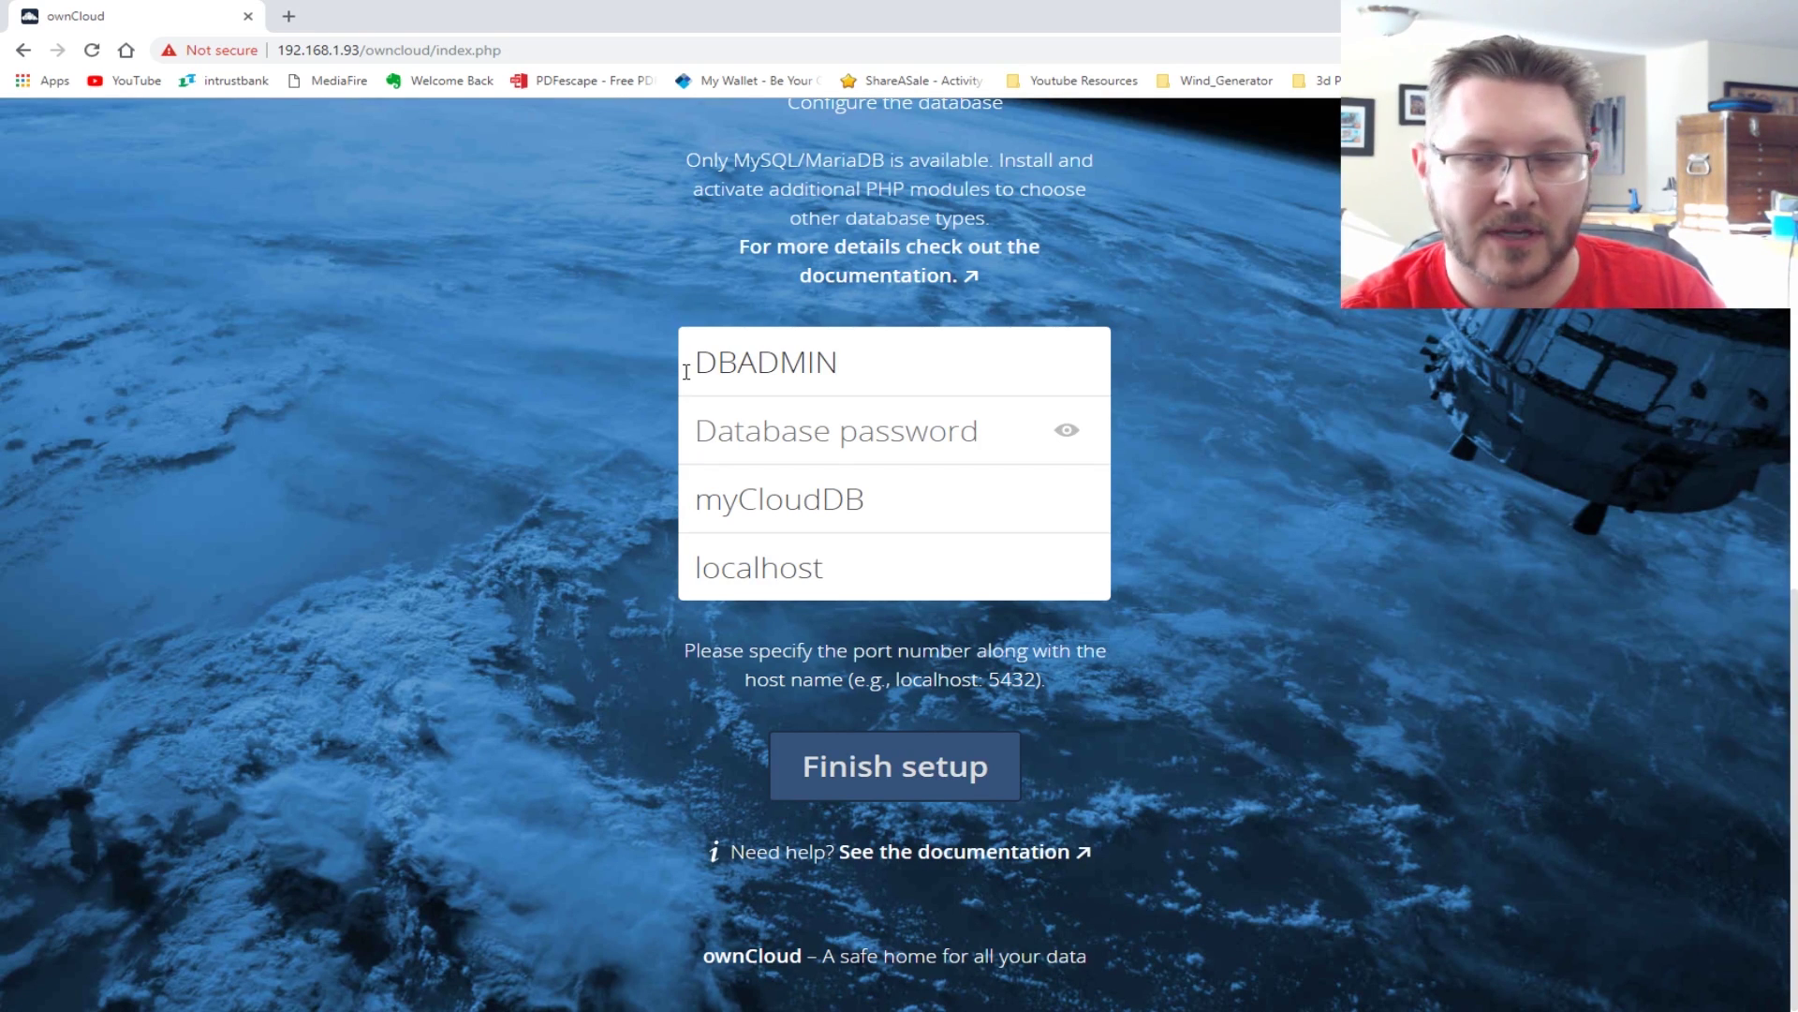
text(•••••)
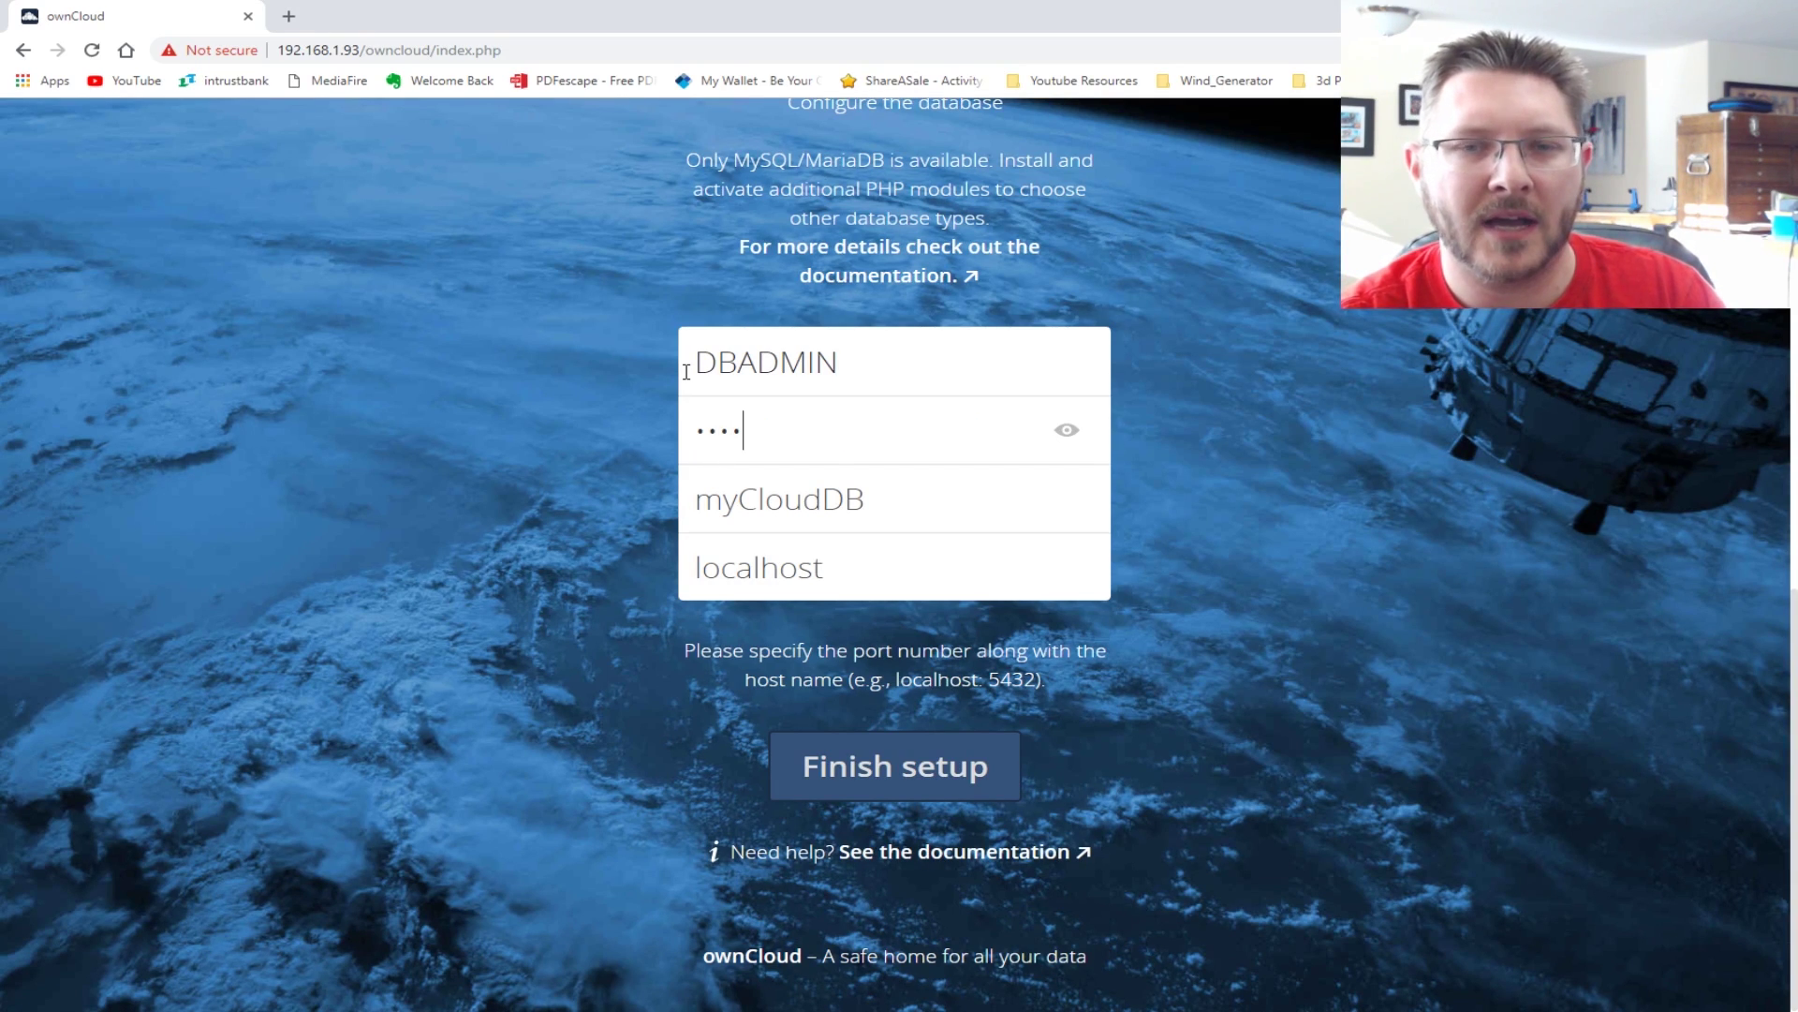
key(BackSpace)
key(BackSpace)
key(BackSpace)
key(BackSpace)
key(BackSpace)
text(••••••••)
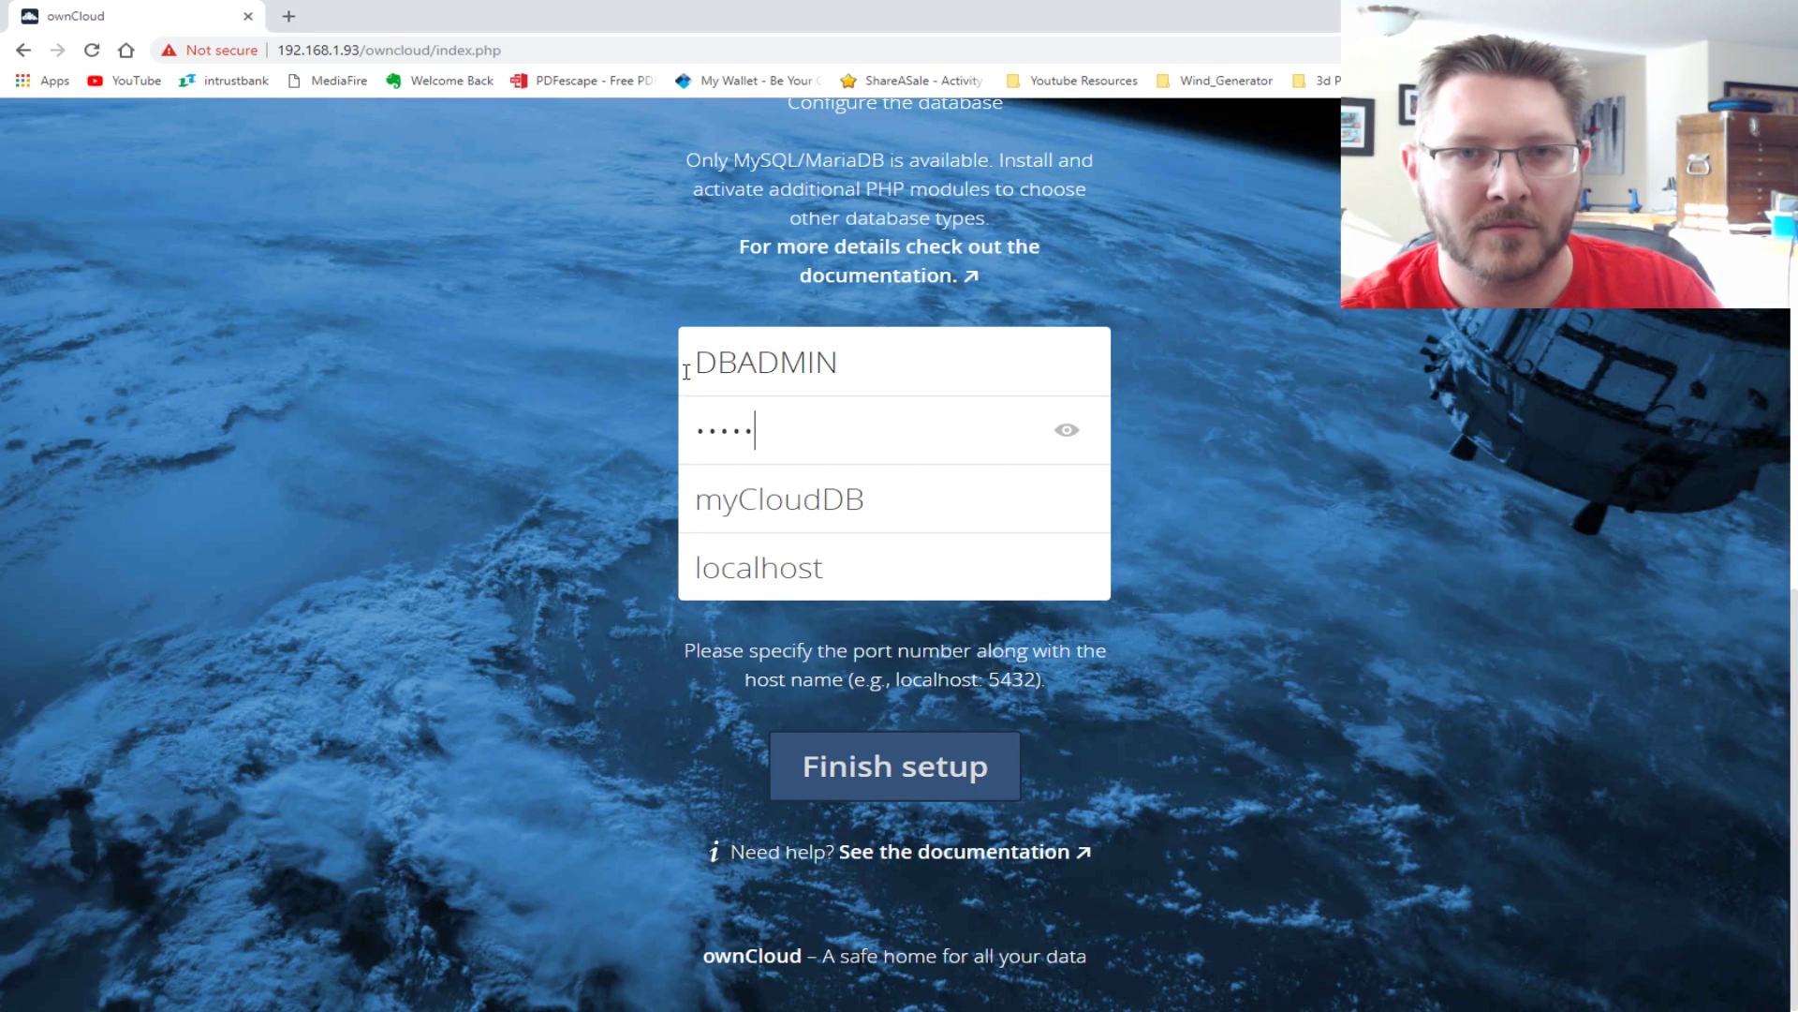
text(•••)
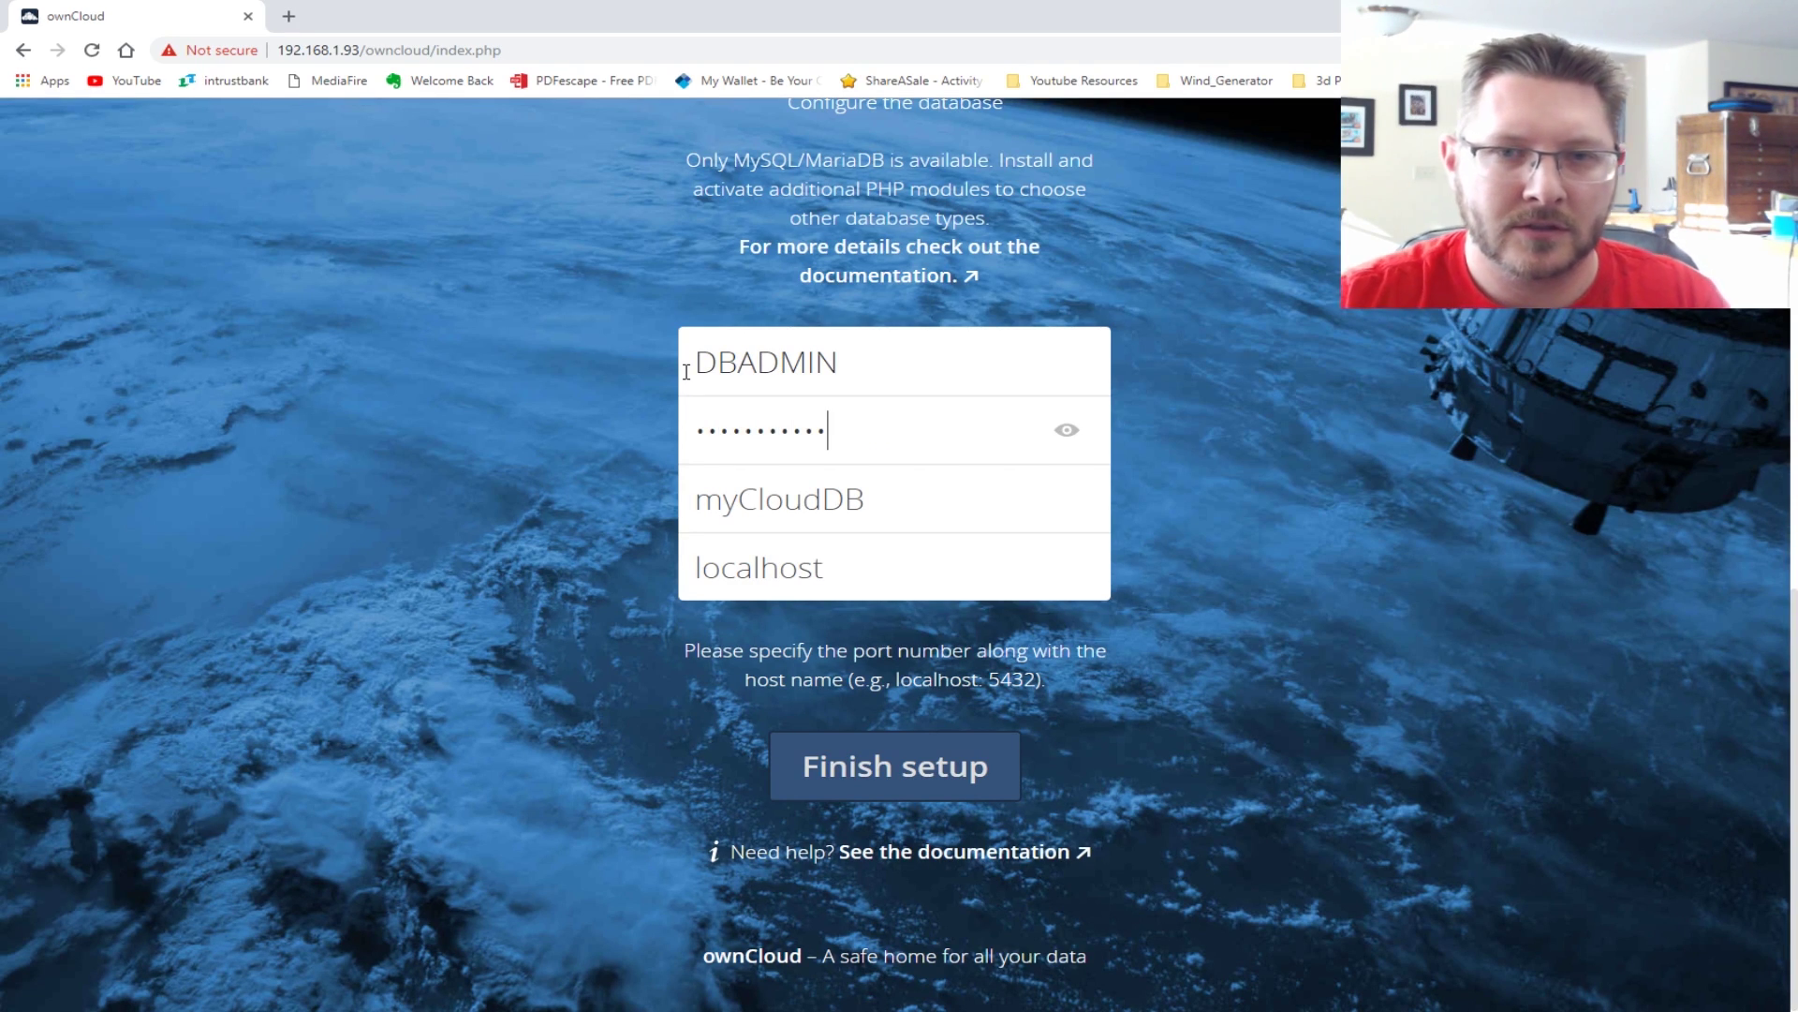
- Fill in the admin password again and resubmit Finish setup
click(902, 763)
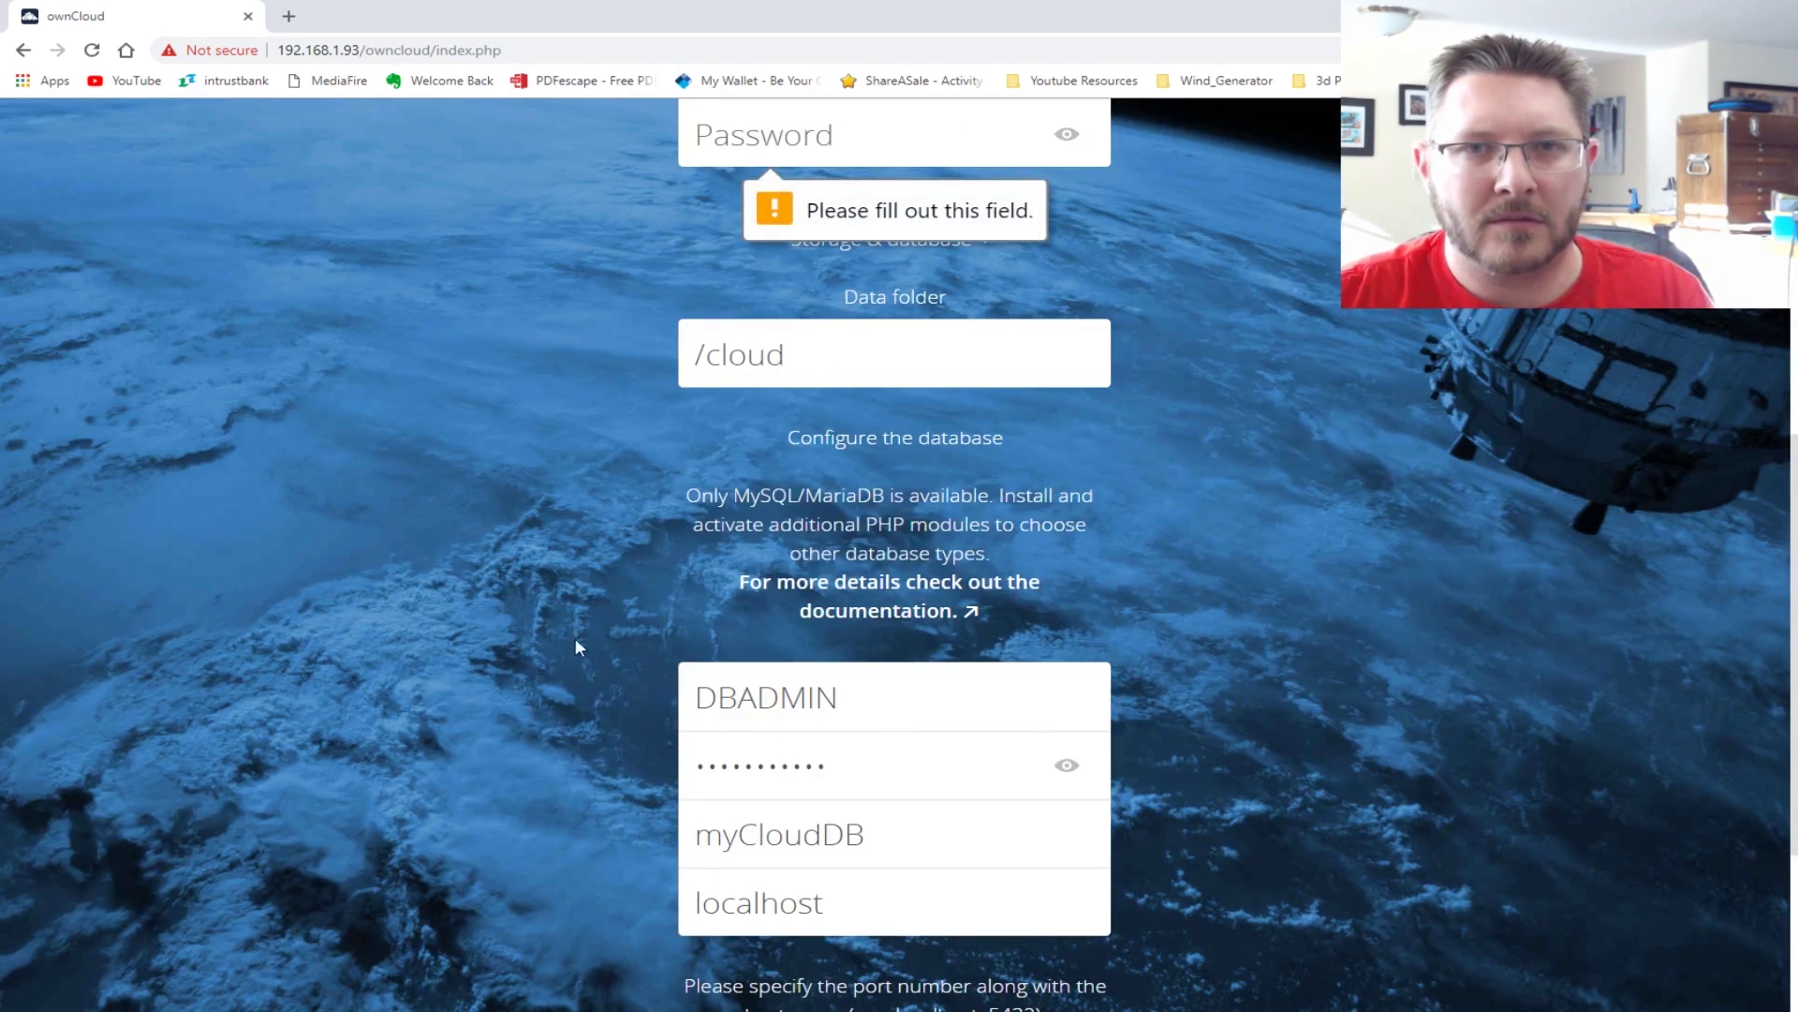
scroll(554, 590, up, 2)
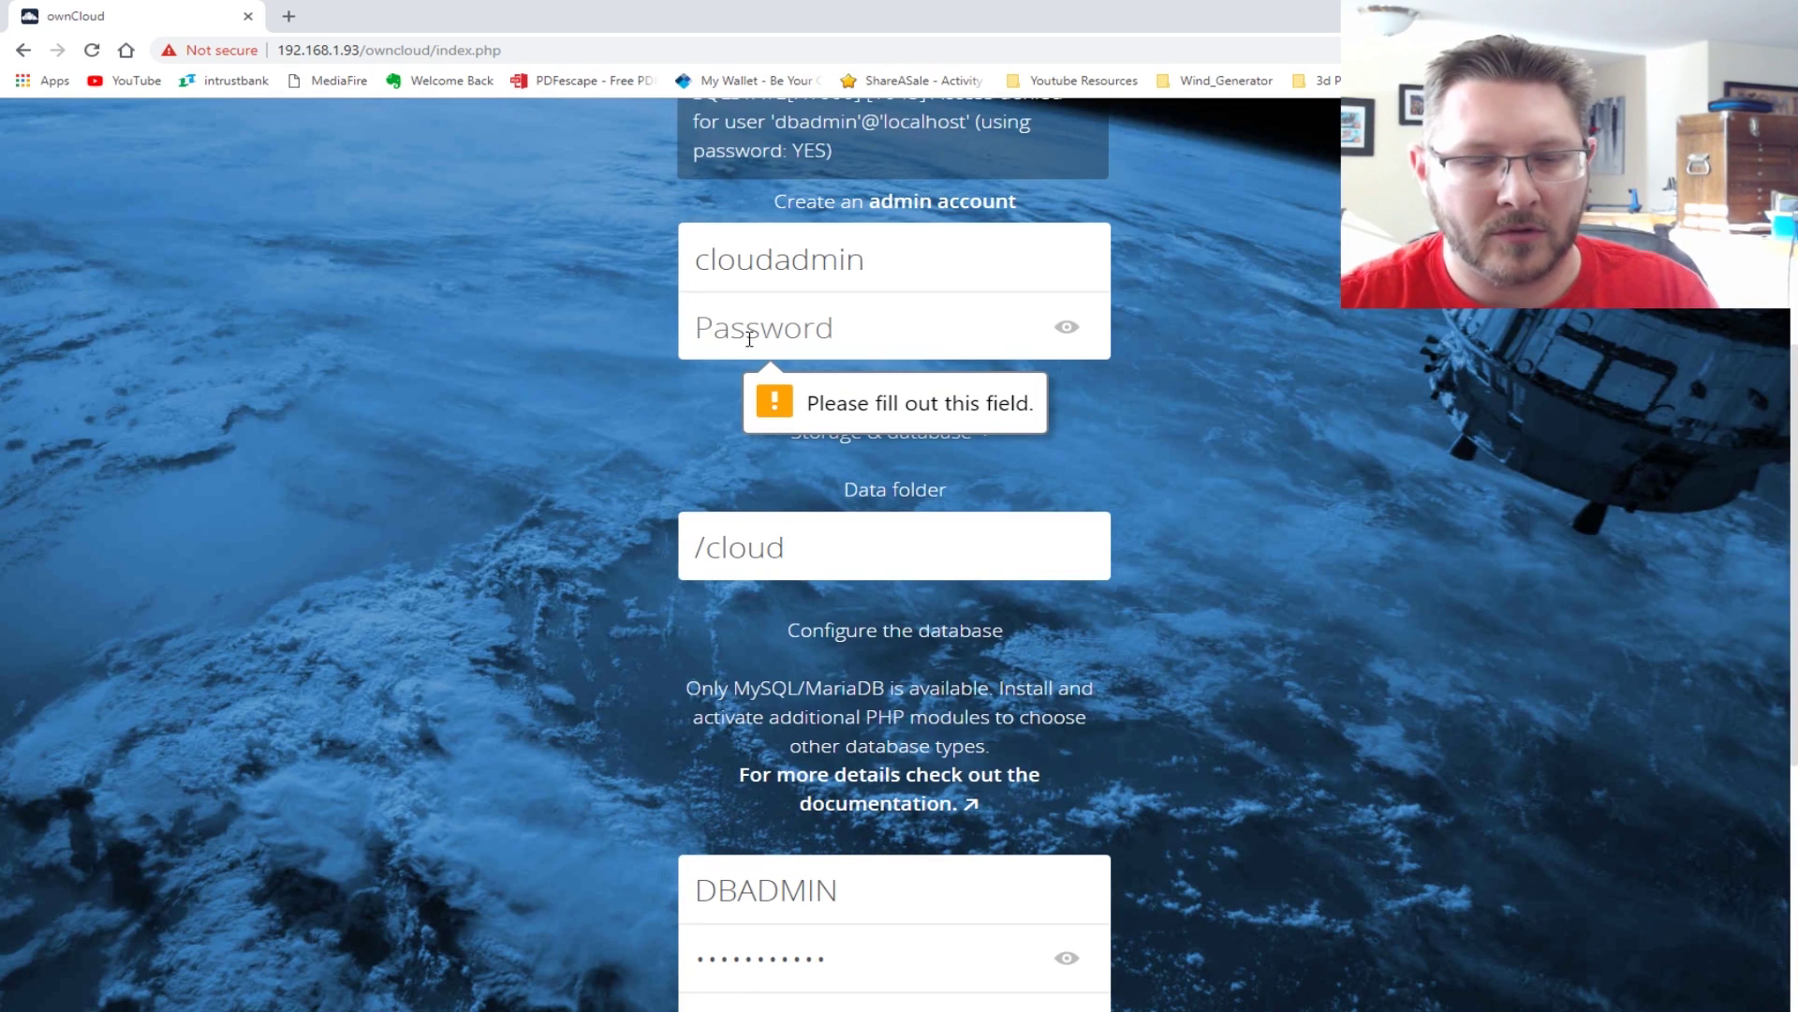
text(••••••••)
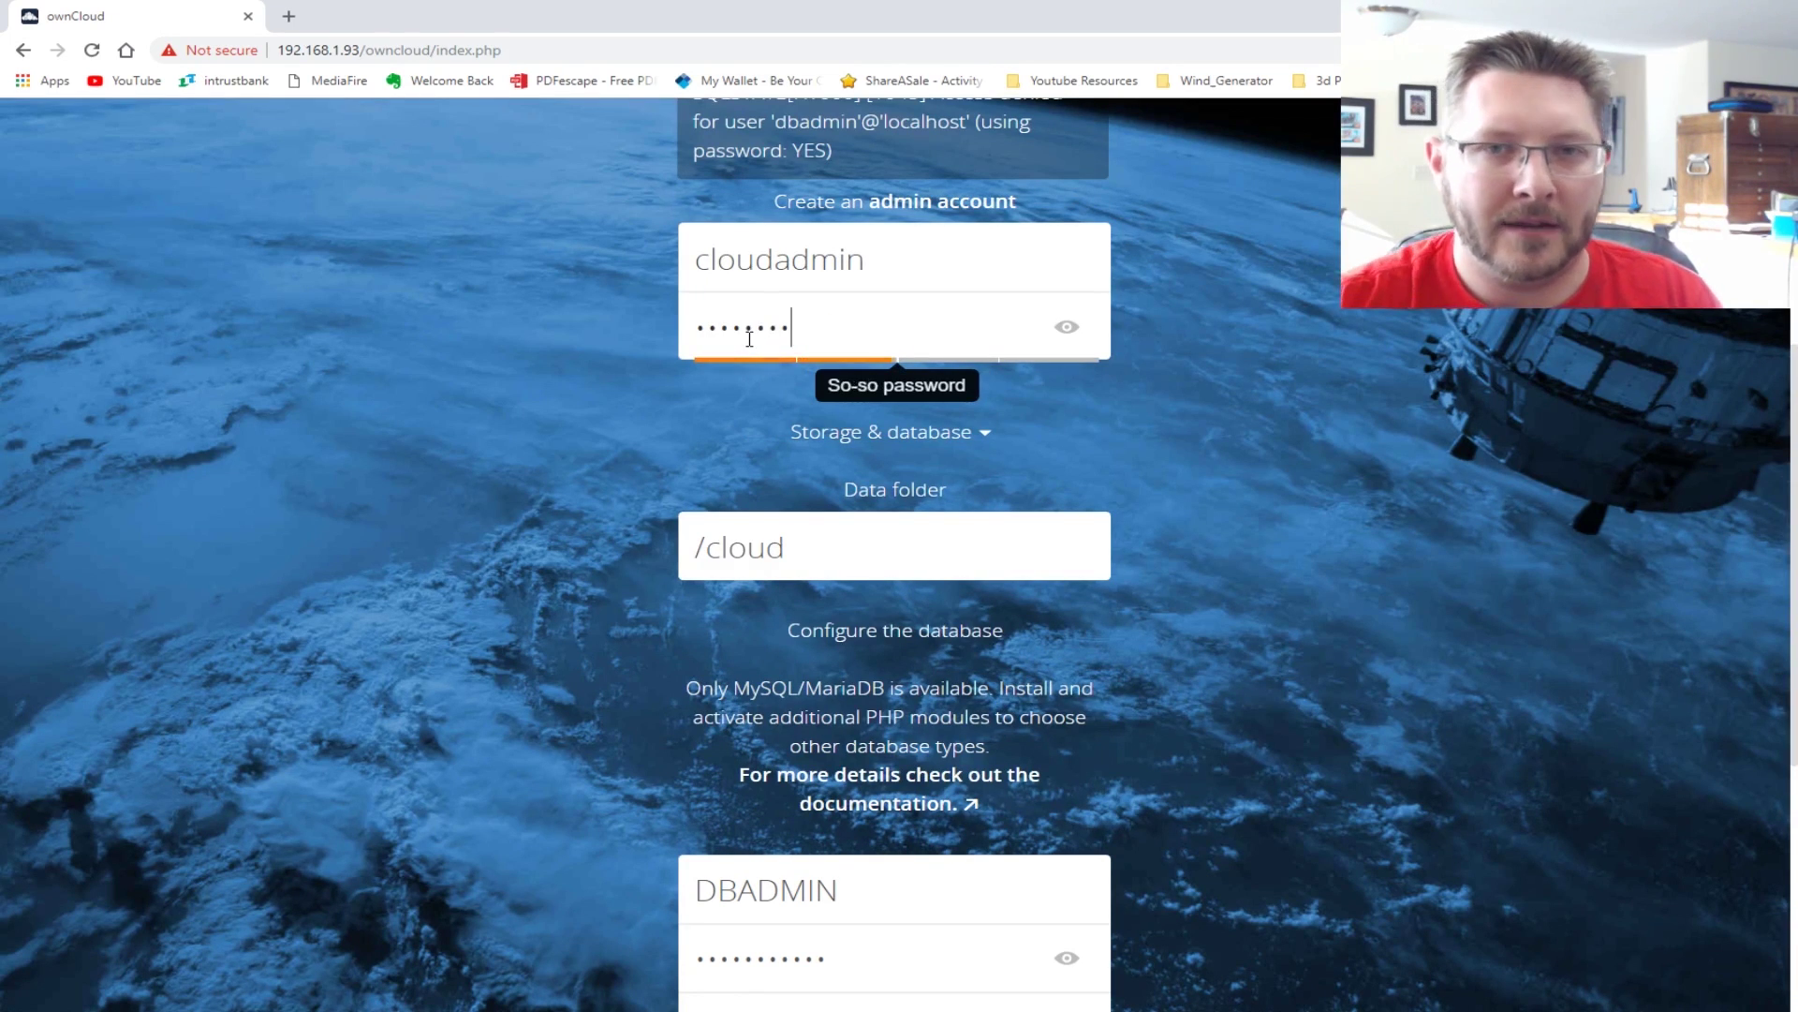
scroll(506, 435, down, 5)
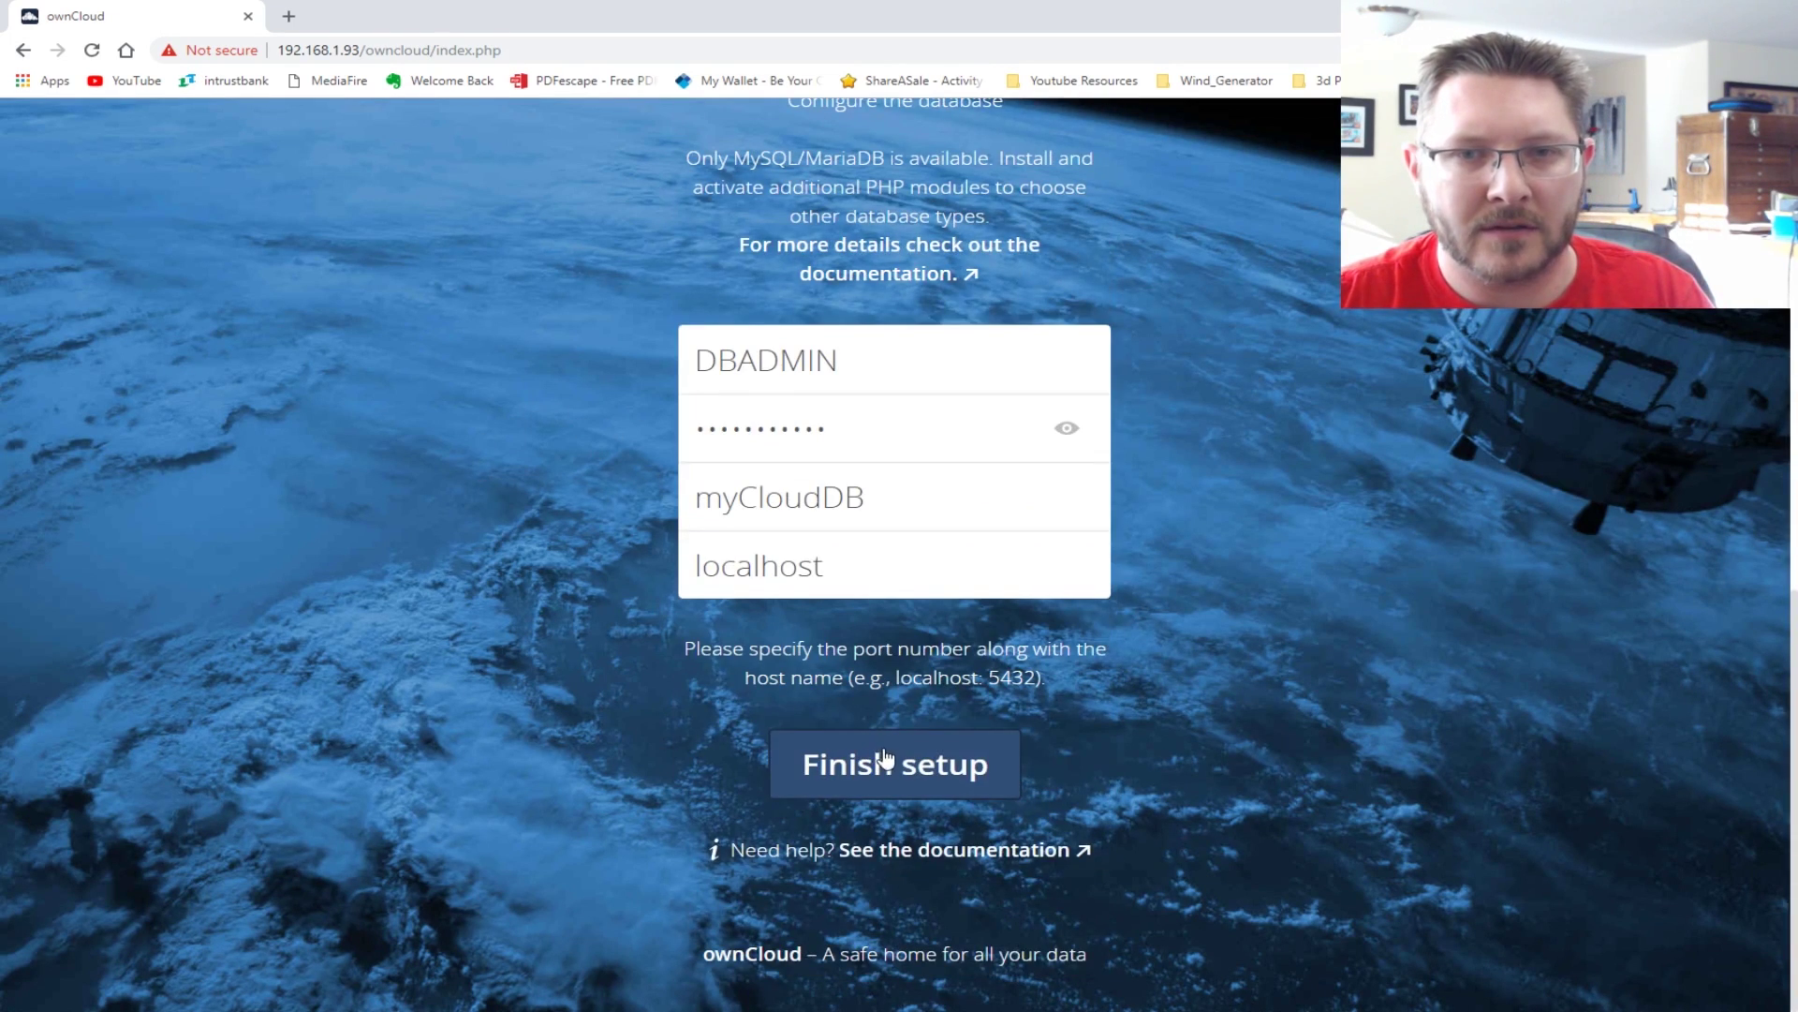
click(826, 763)
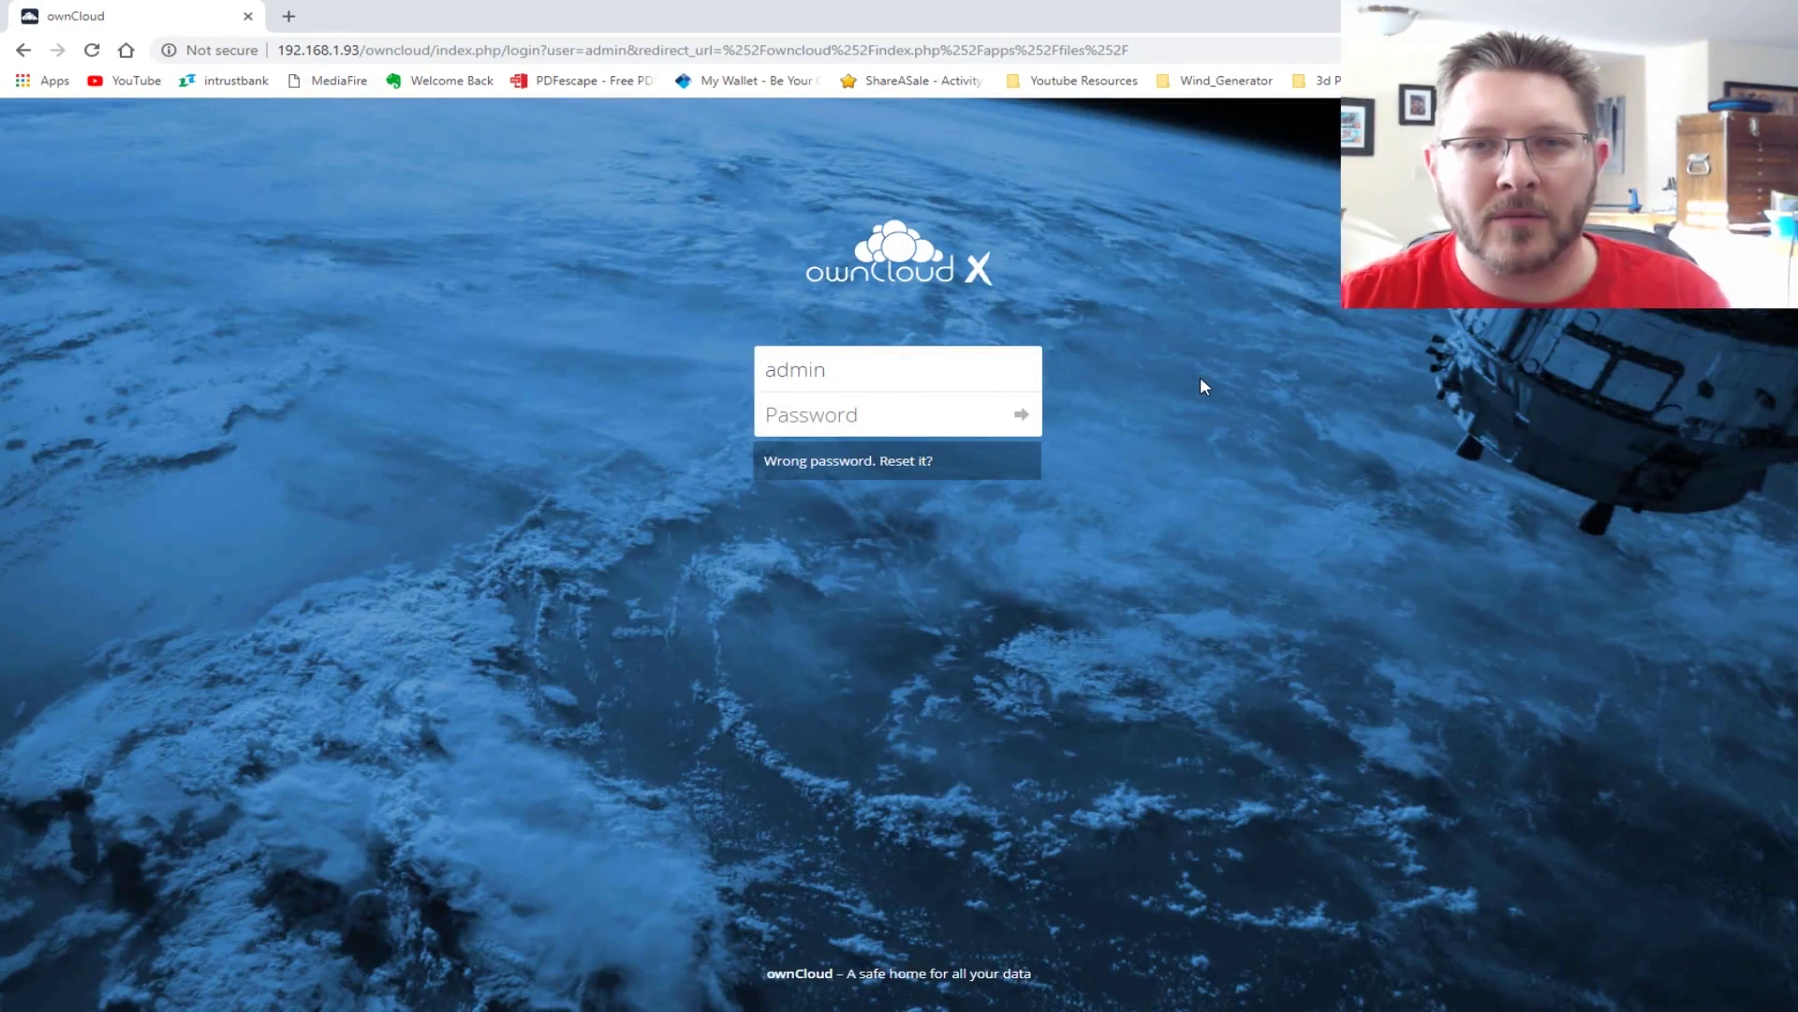
- Log in to ownCloud with the admin account's user name and password
click(881, 380)
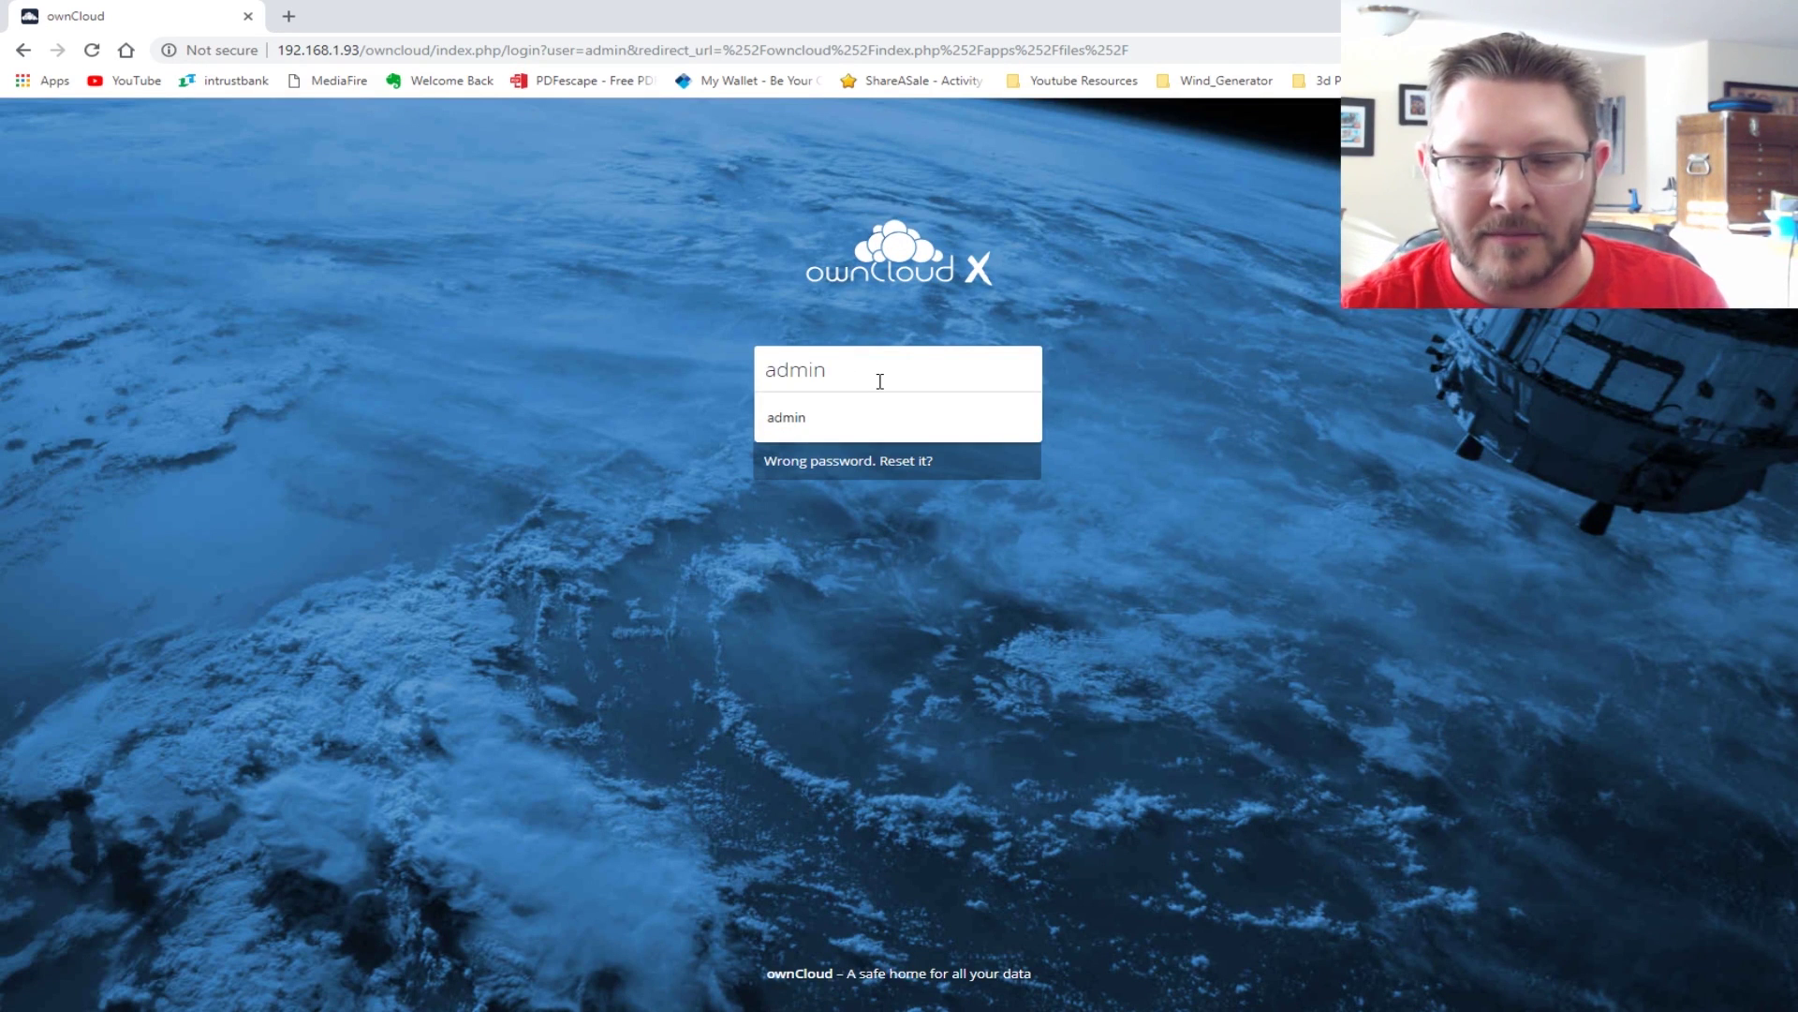
text(cloud)
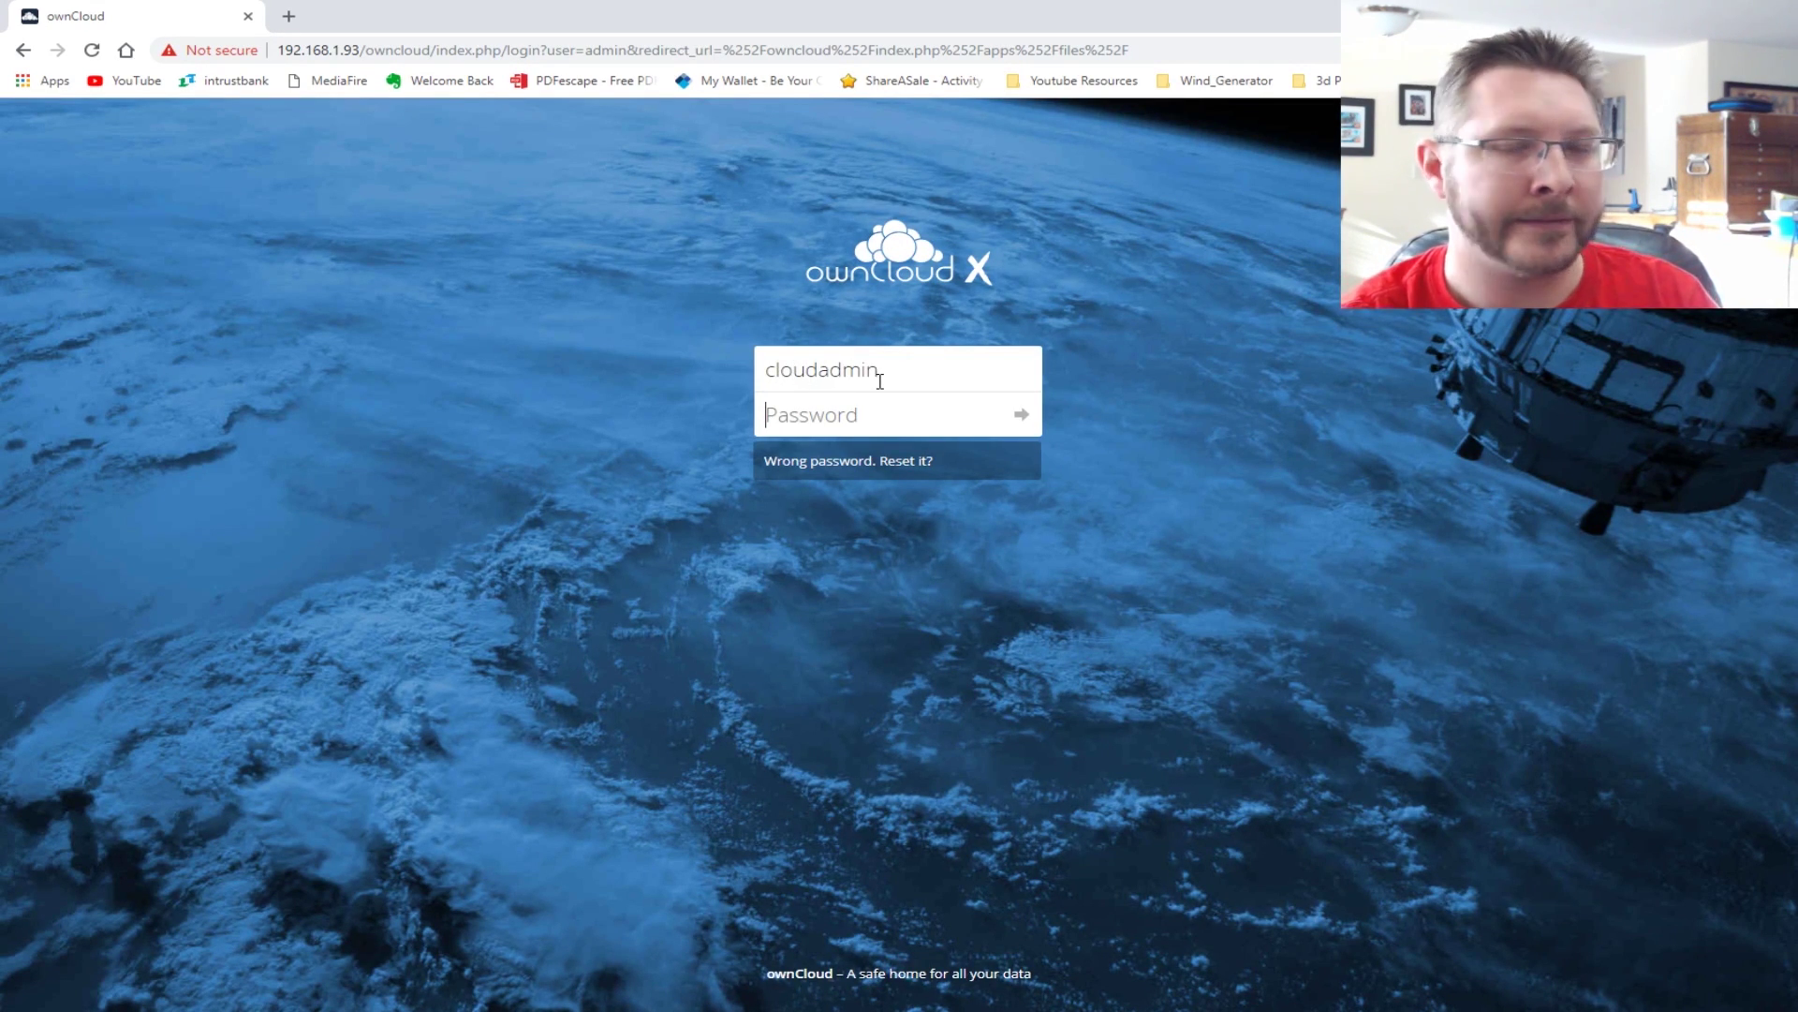
text(*********)
key(Return)
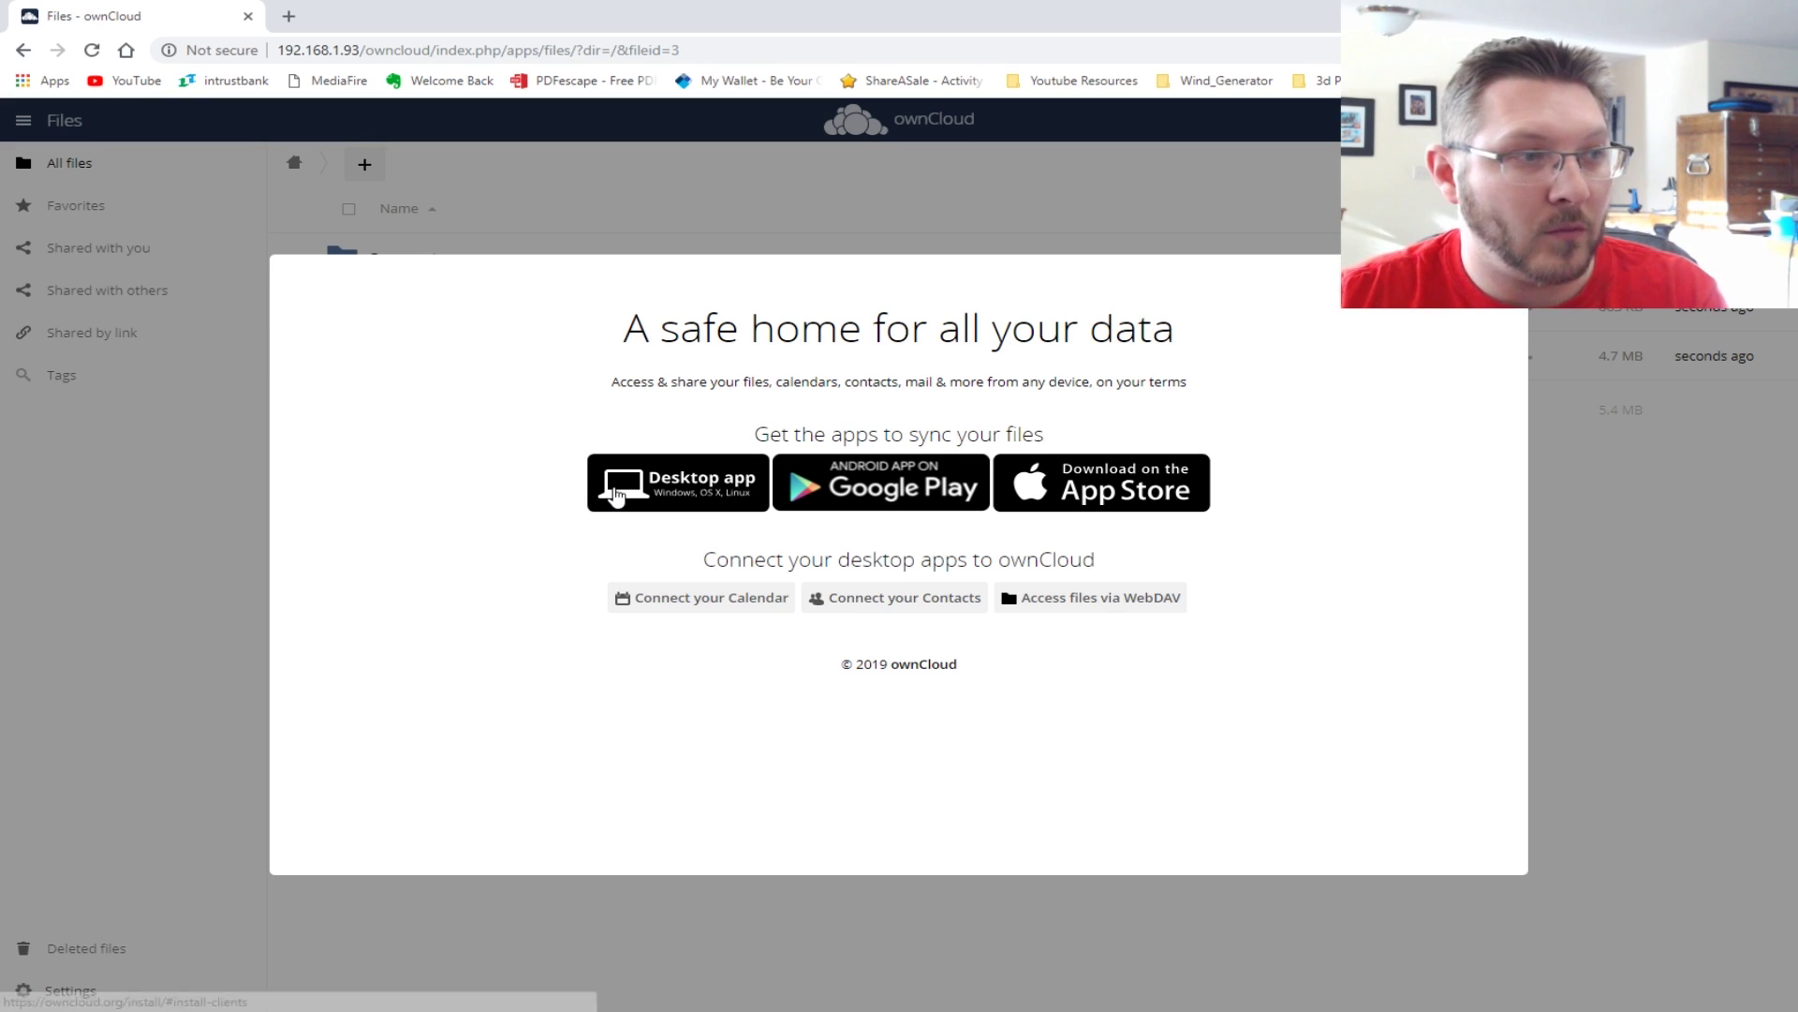
- Close the desktop client download page and the ownCloud welcome window to reveal Documents, Photos and ownCloud Manual.pdf
click(691, 482)
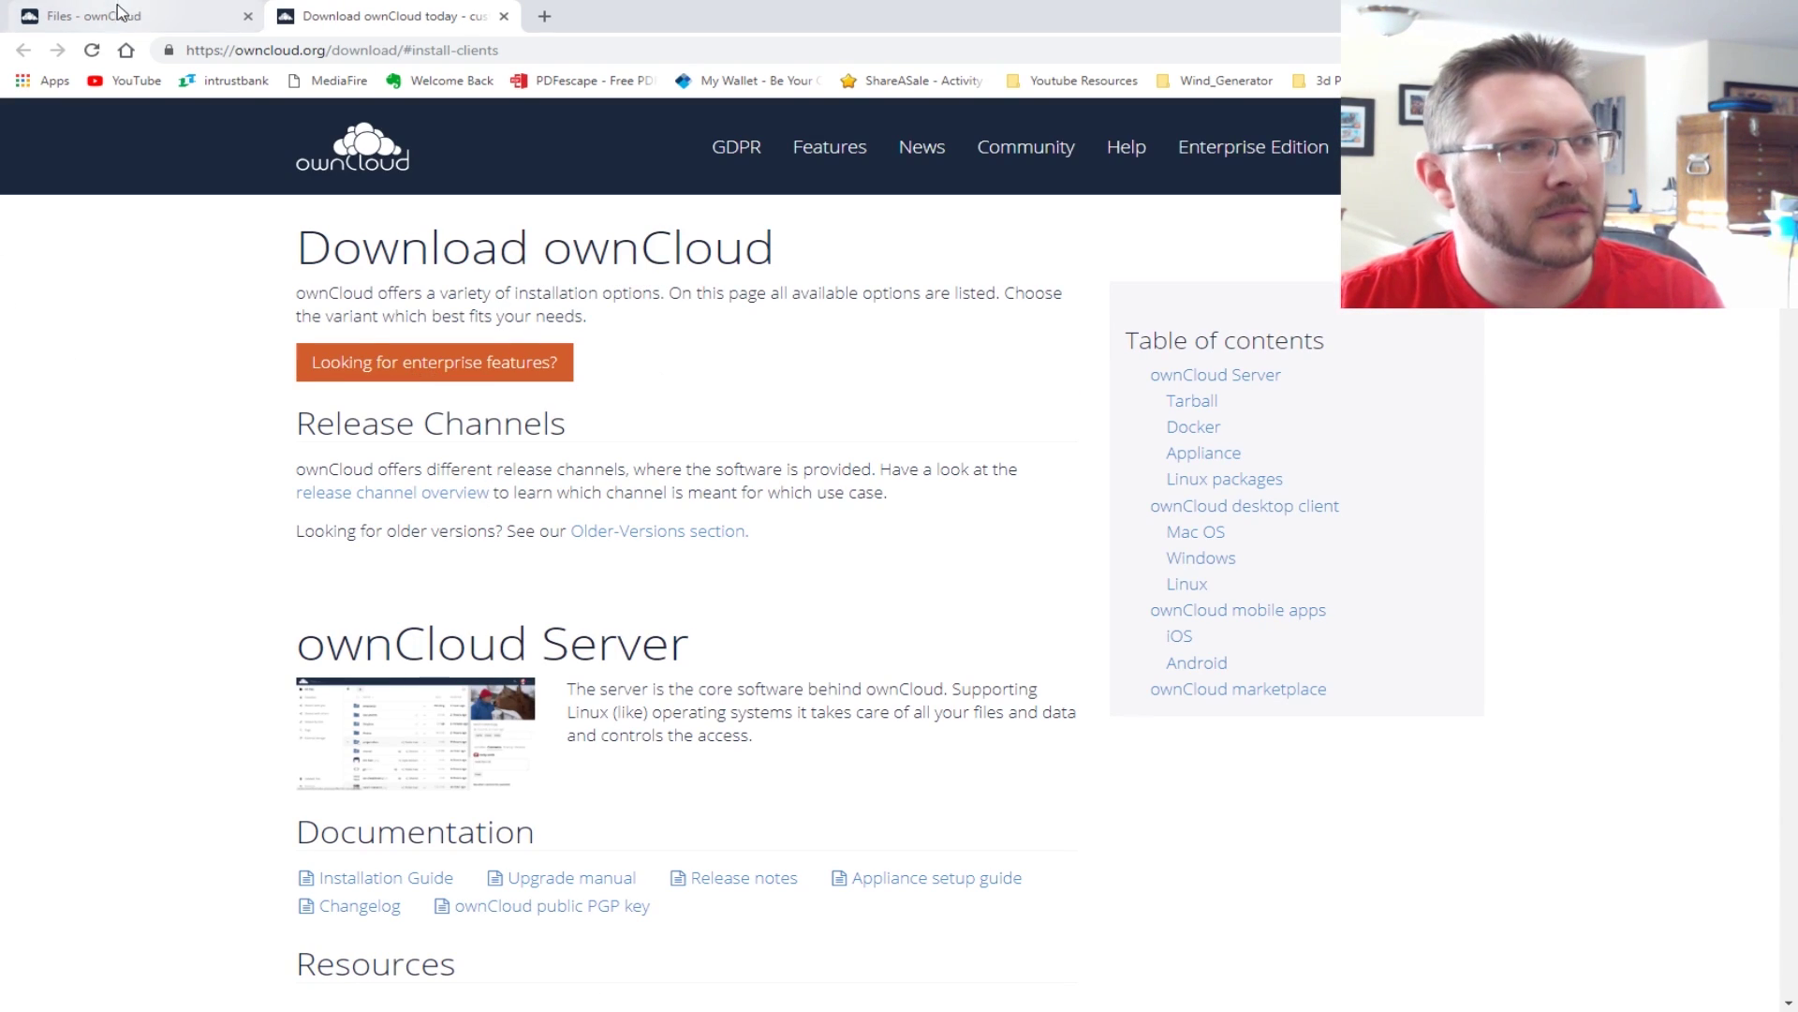
click(503, 16)
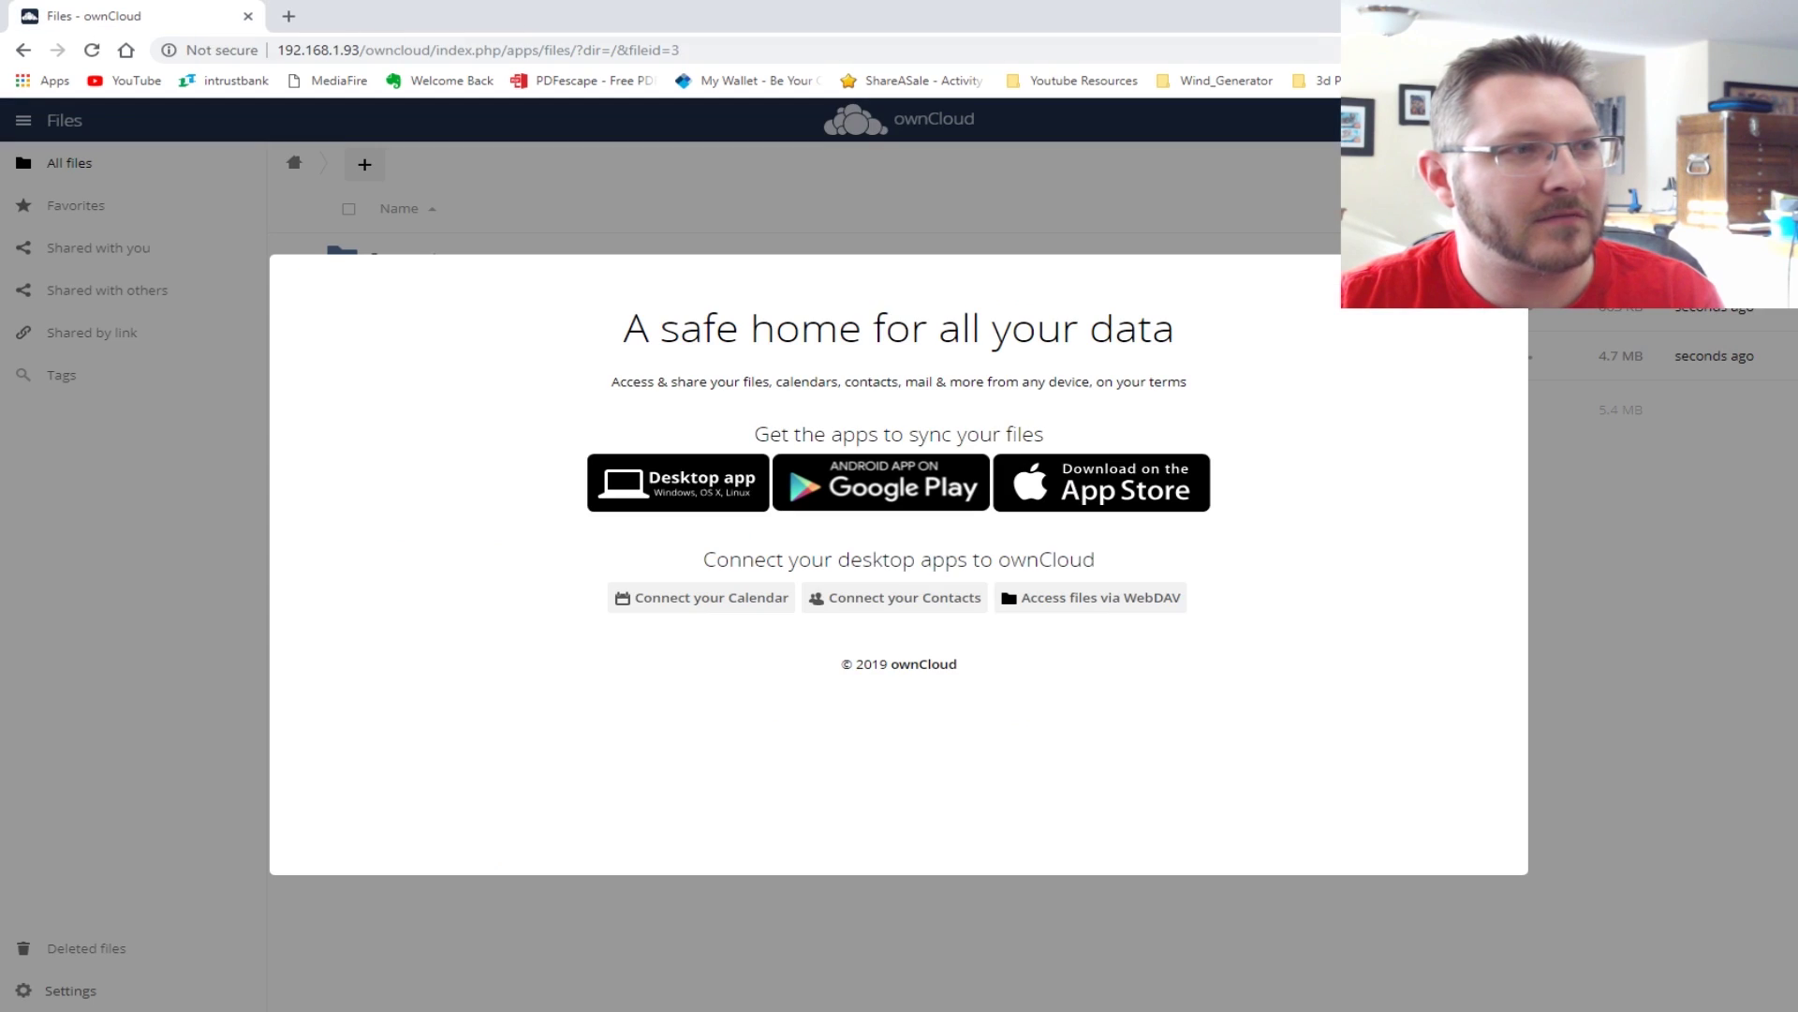
click(1532, 402)
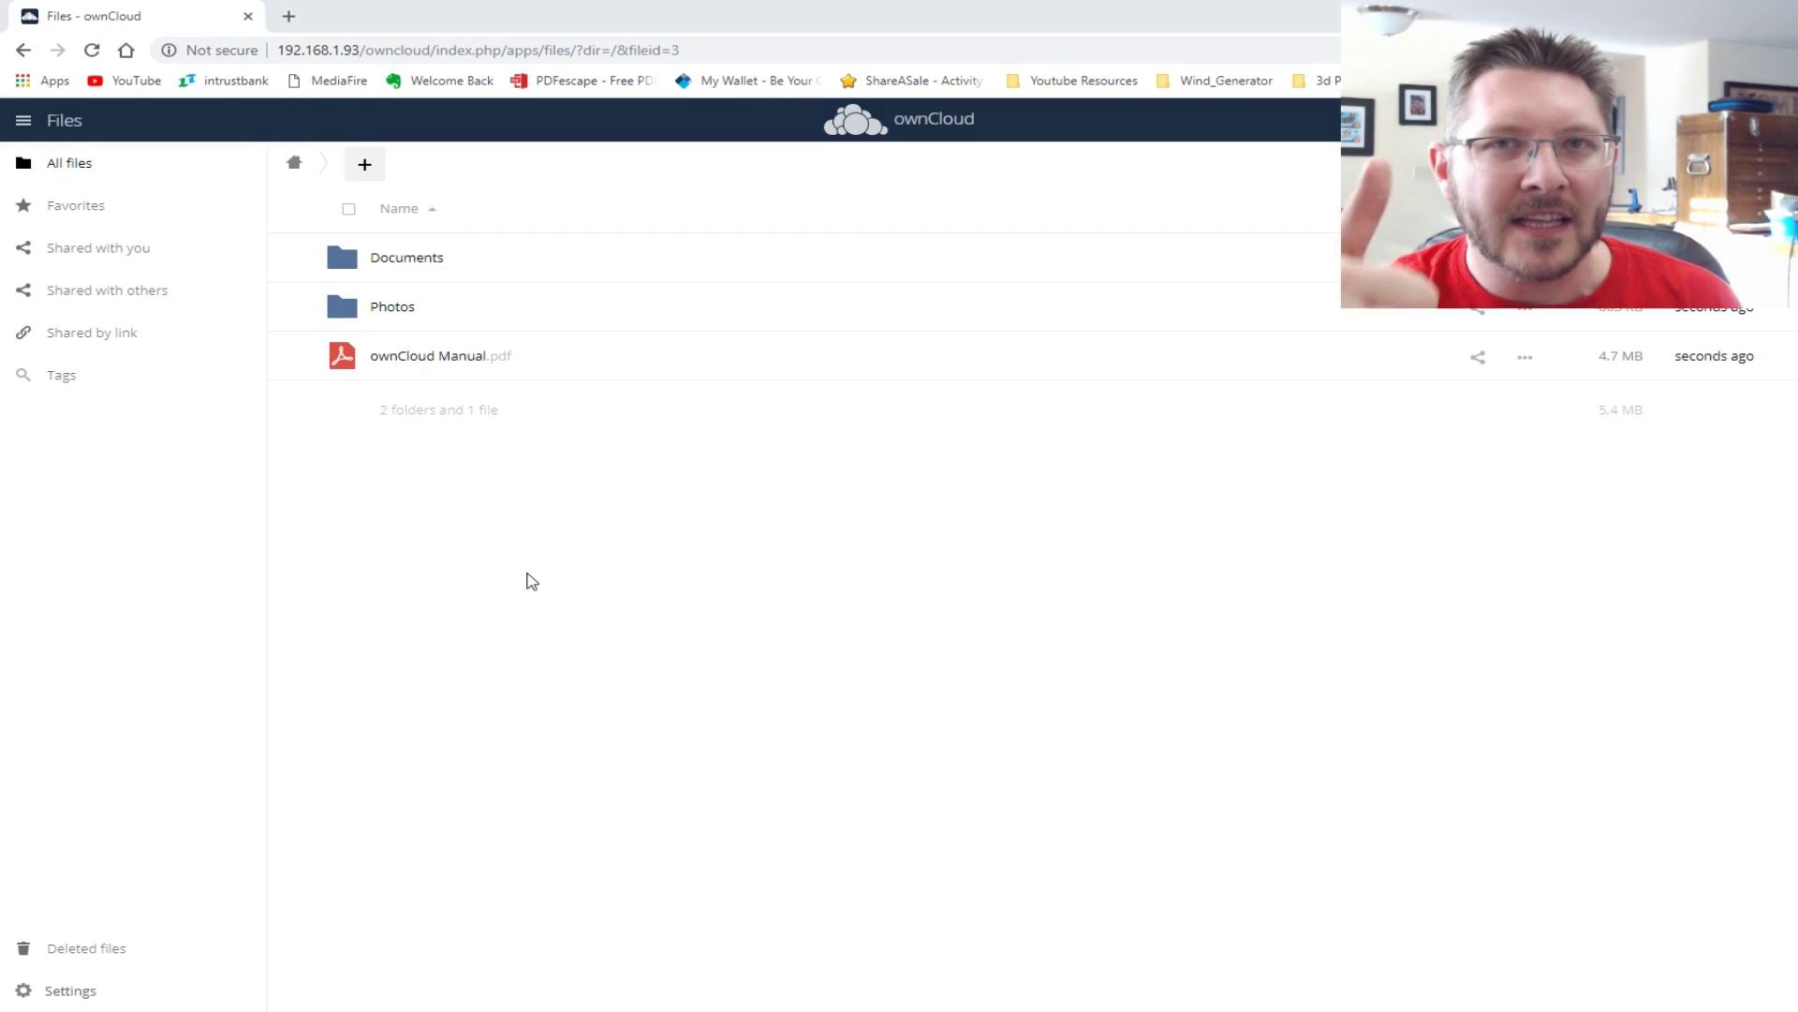